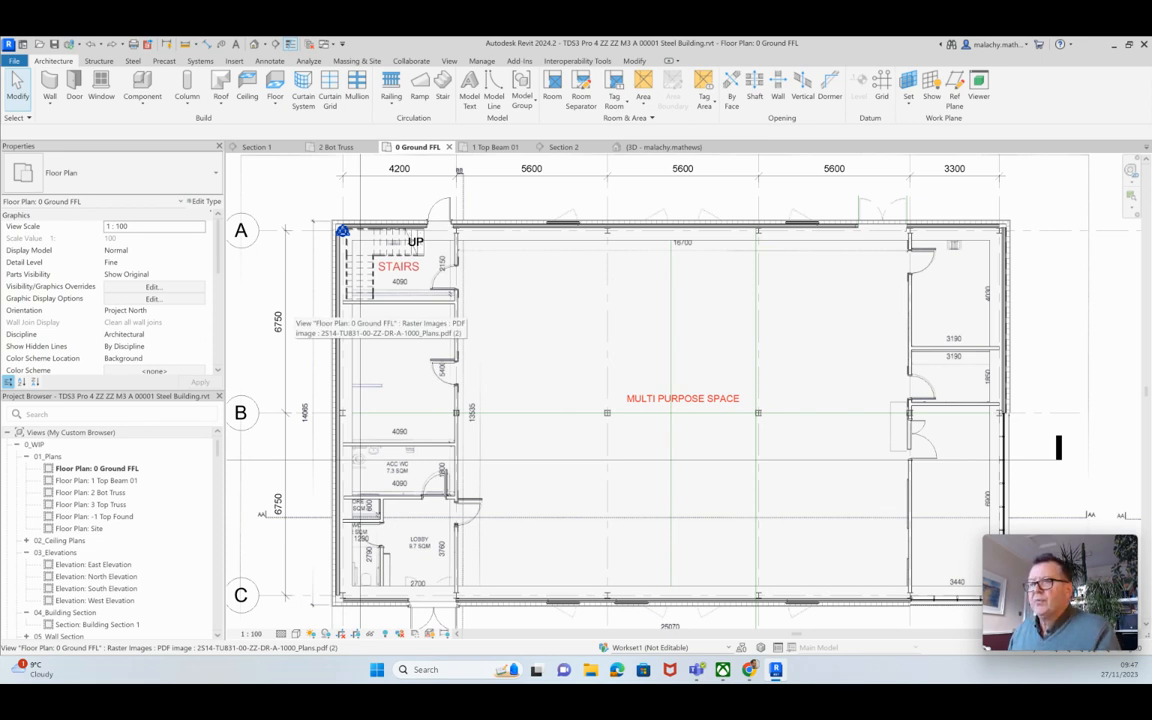
Step: Start an architectural wall and duplicate the Partn - p 100 p - Metal Stud type as Liner Board
{"action": "left_click", "coordinate": [49, 104]}
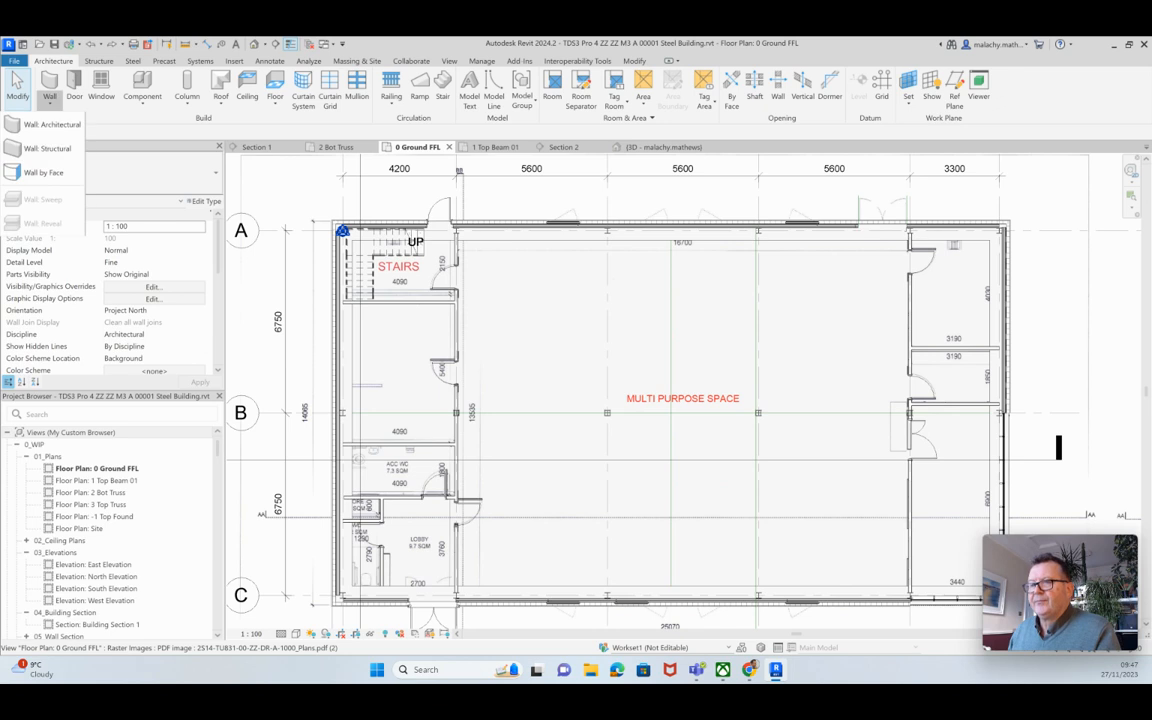
{"action": "left_click", "coordinate": [45, 121]}
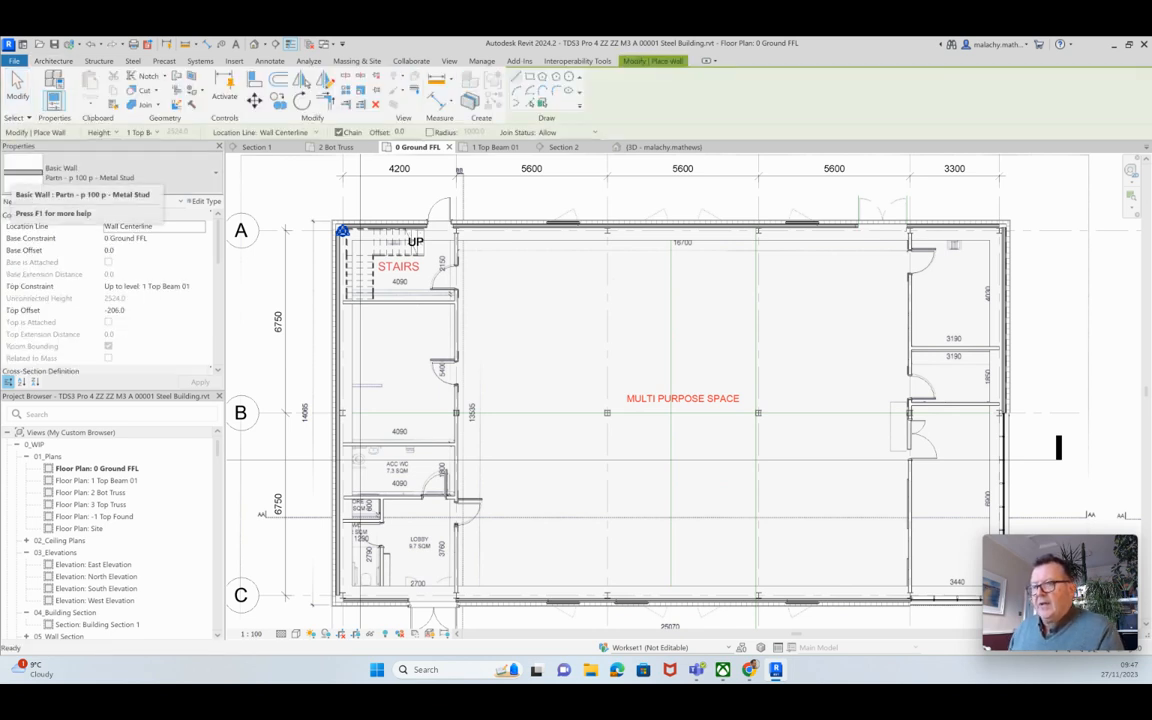
{"action": "left_click", "coordinate": [203, 201]}
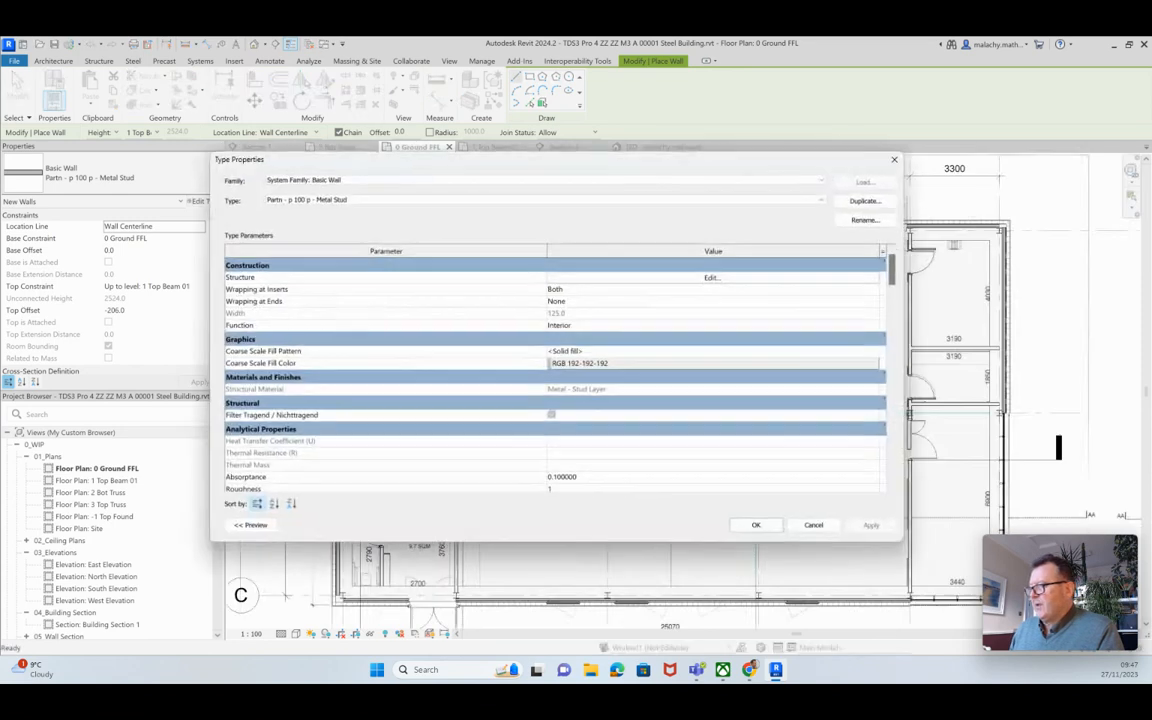
{"action": "left_click", "coordinate": [864, 200]}
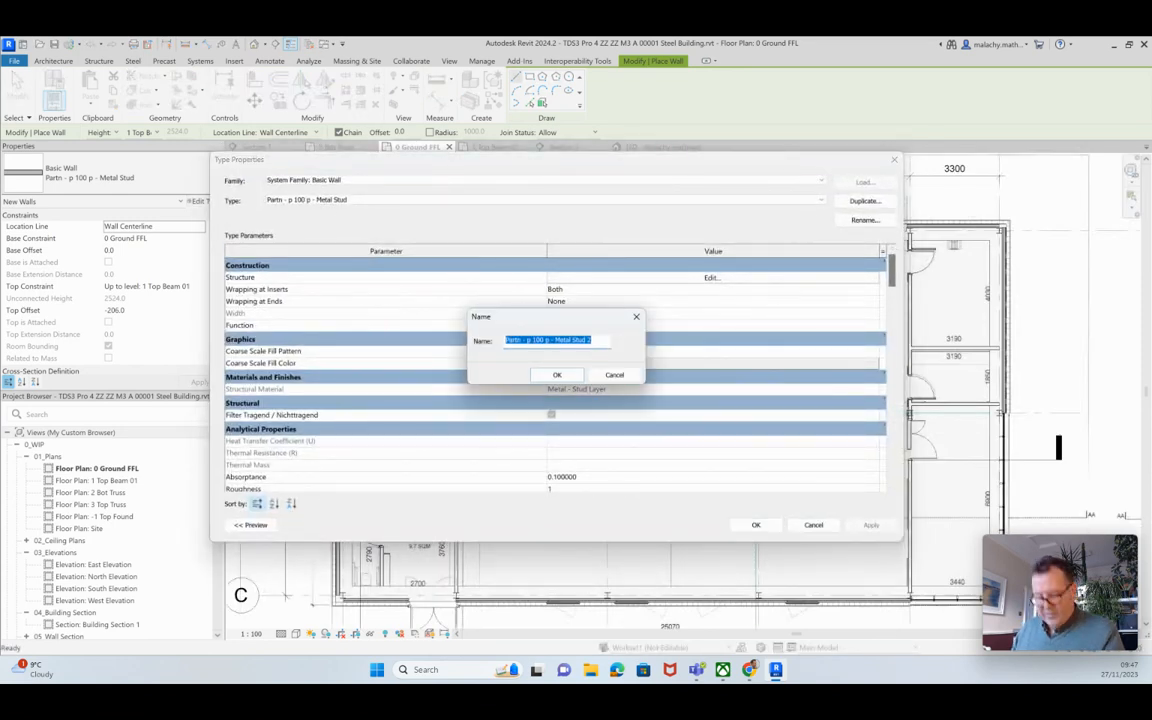
{"action": "type", "text": "Liner Board"}
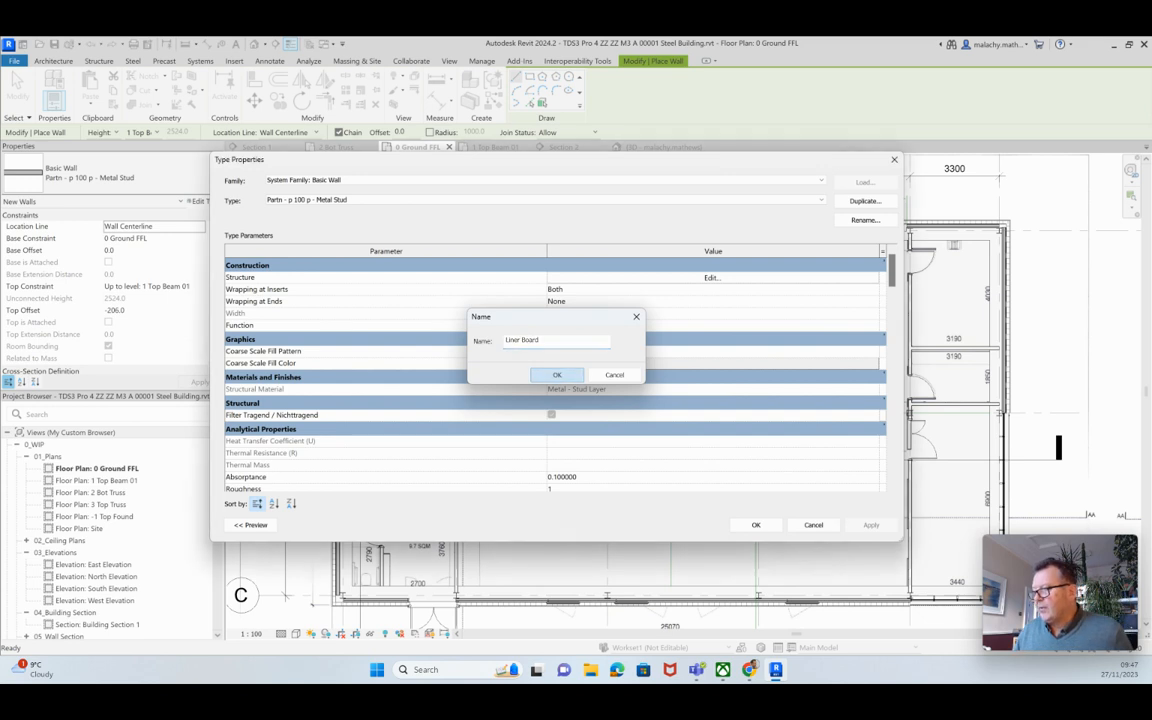
{"action": "key", "text": "Return"}
Step: Reduce the Liner Board structure to one 12.5 plasterboard layer inside the core, deleting the exterior plasterboard and the metal stud layer
{"action": "left_click", "coordinate": [712, 277]}
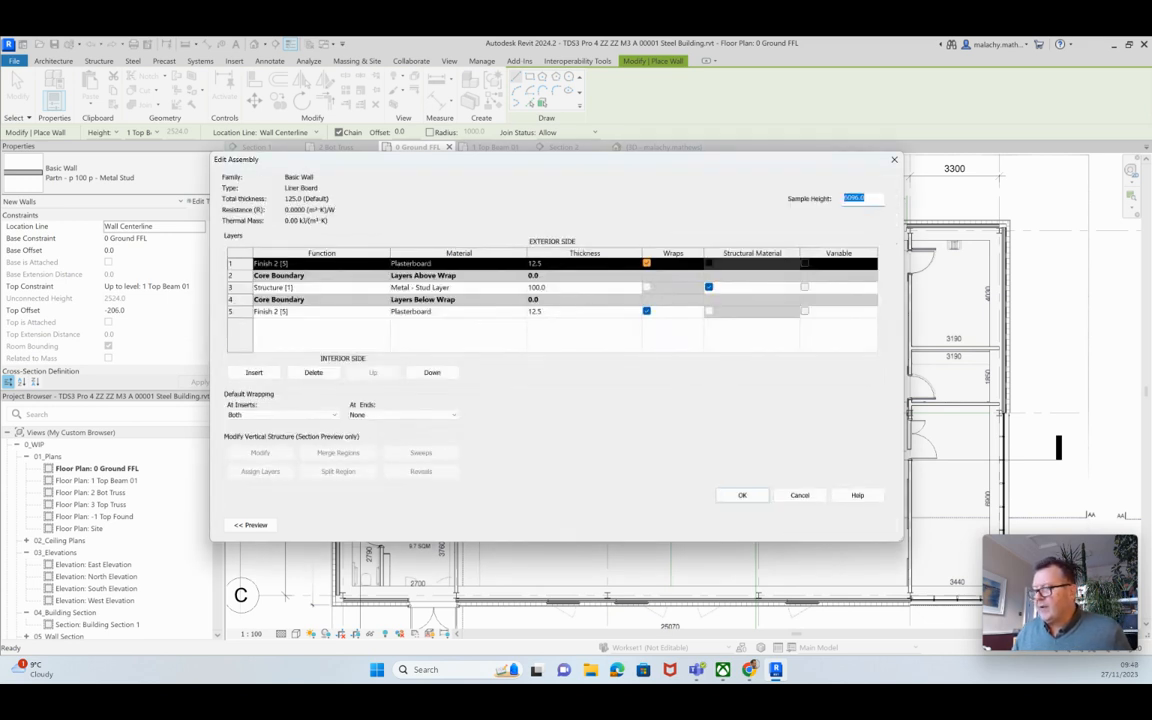
{"action": "left_click", "coordinate": [237, 299]}
{"action": "left_click", "coordinate": [431, 372]}
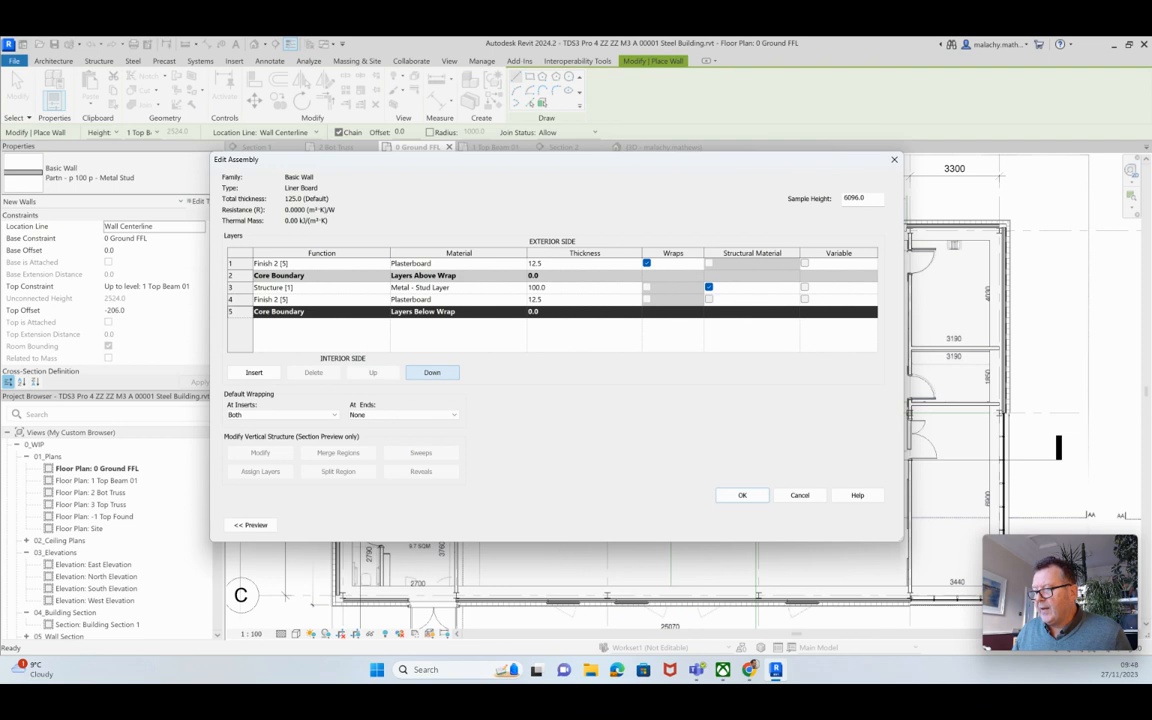
{"action": "left_click", "coordinate": [237, 263]}
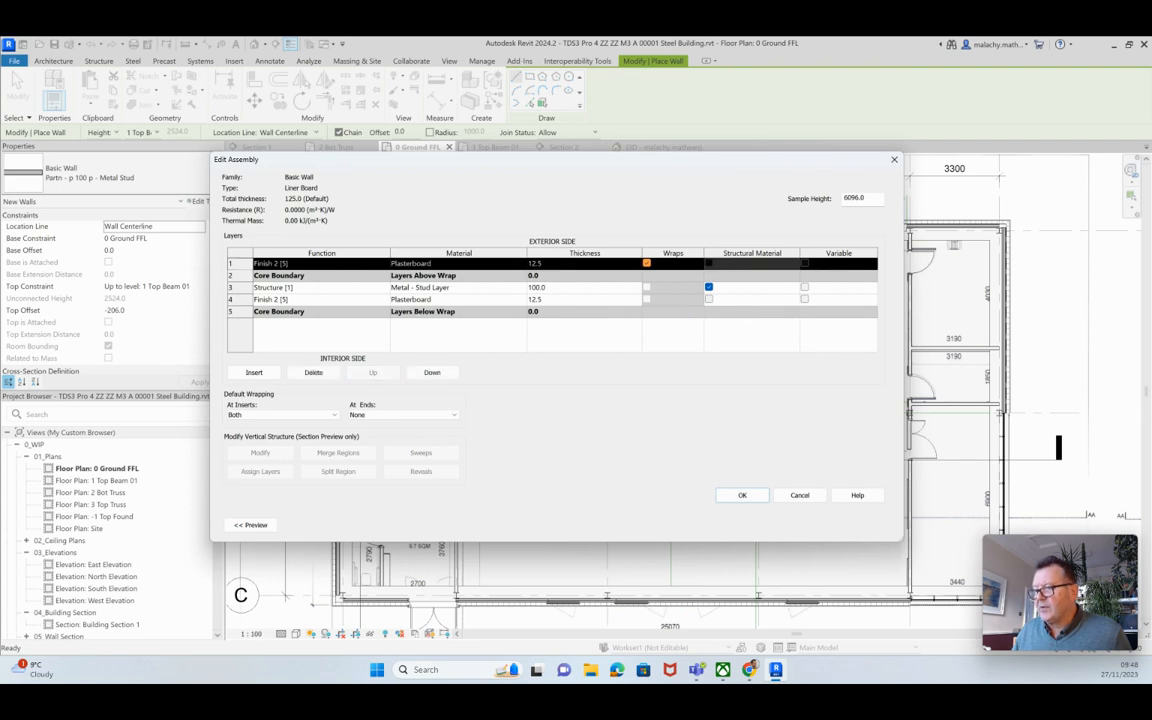
{"action": "left_click", "coordinate": [313, 372]}
{"action": "left_click", "coordinate": [237, 275]}
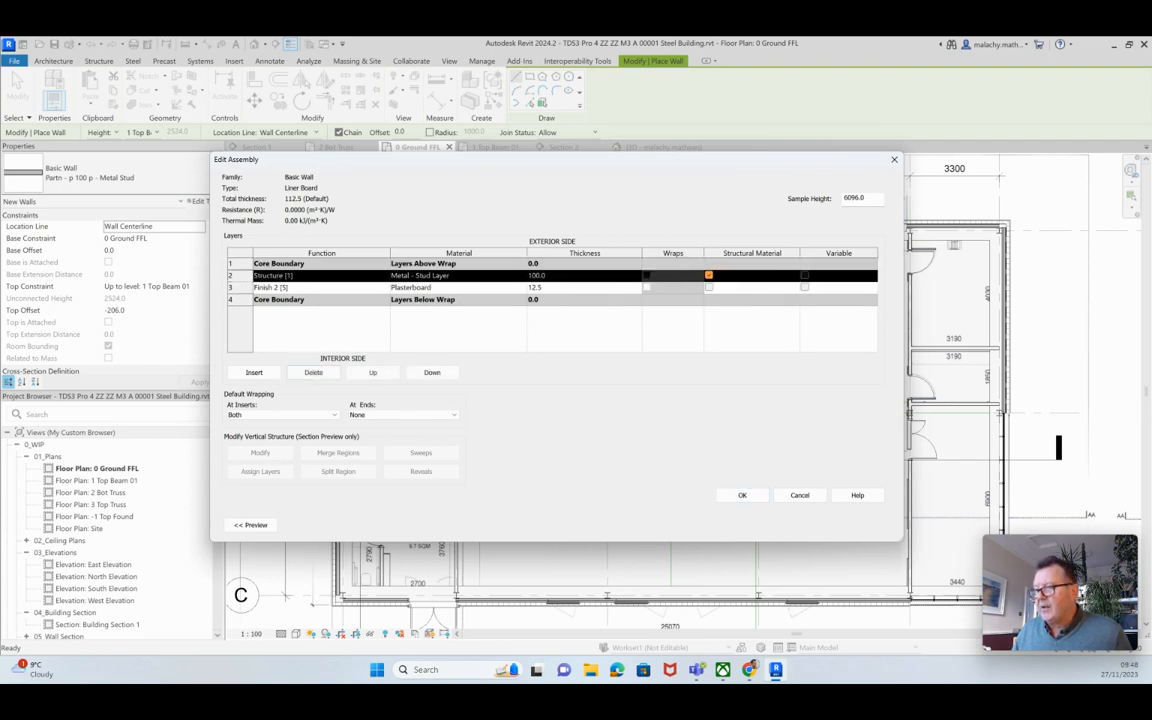
{"action": "left_click", "coordinate": [313, 372]}
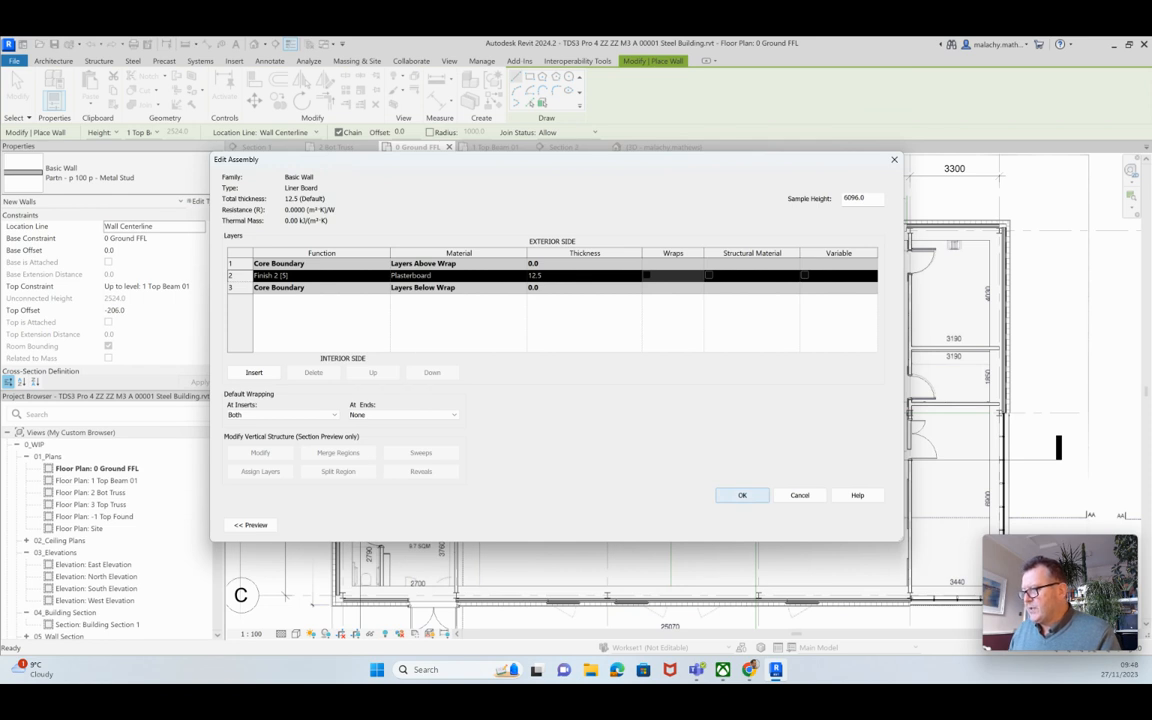
{"action": "left_click", "coordinate": [742, 495]}
{"action": "left_click", "coordinate": [756, 525]}
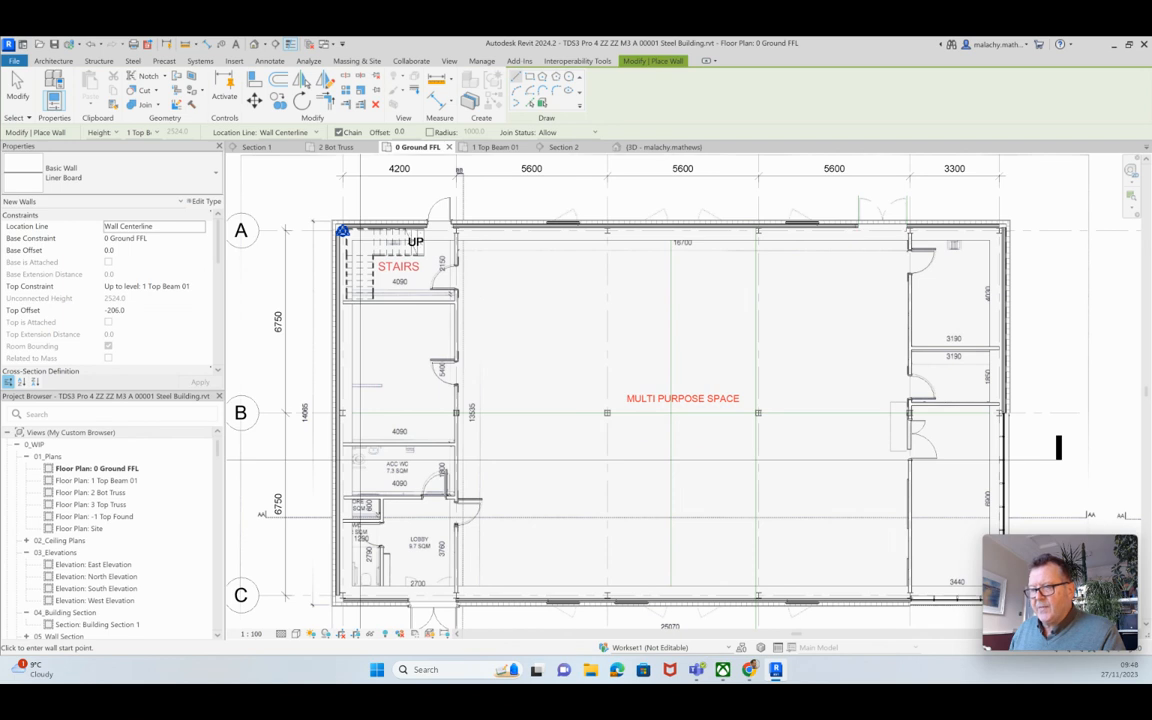
Step: Examine the inner faces of the exterior walls around the stair doorway and the lobby entrance for the liner's starting point
{"action": "scroll", "coordinate": [340, 300], "scroll_direction": "up", "scroll_amount": 5}
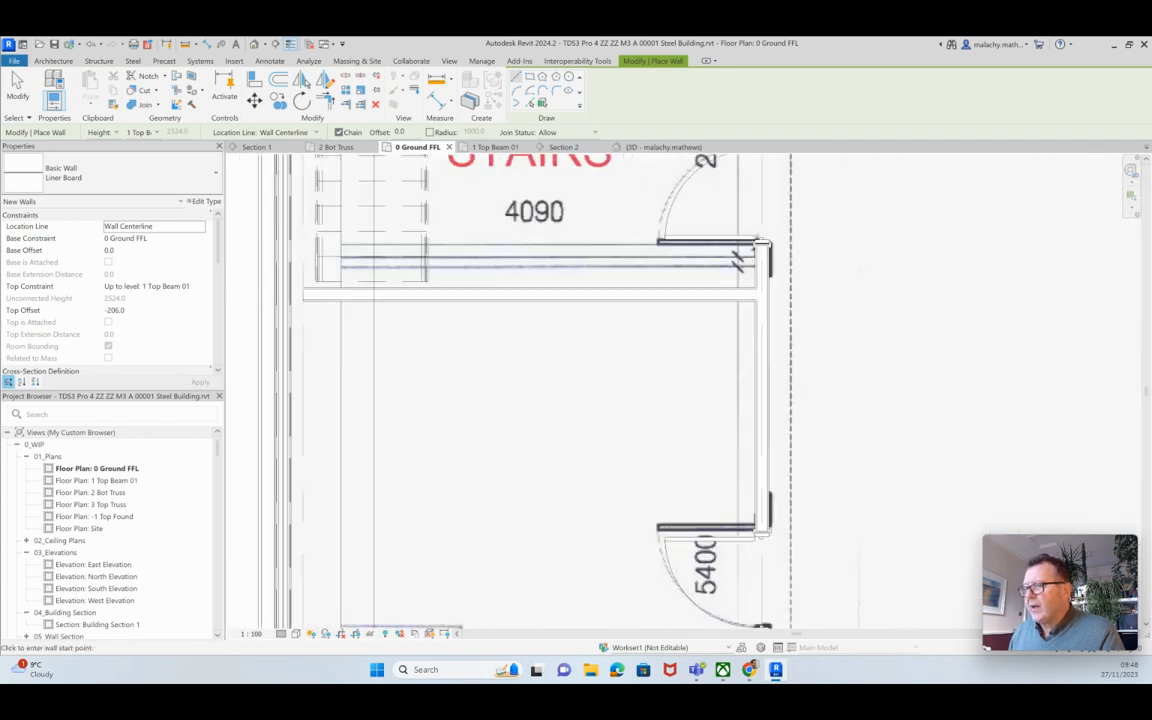
{"action": "middle_click_drag", "start_coordinate": [307, 323], "coordinate": [315, 387]}
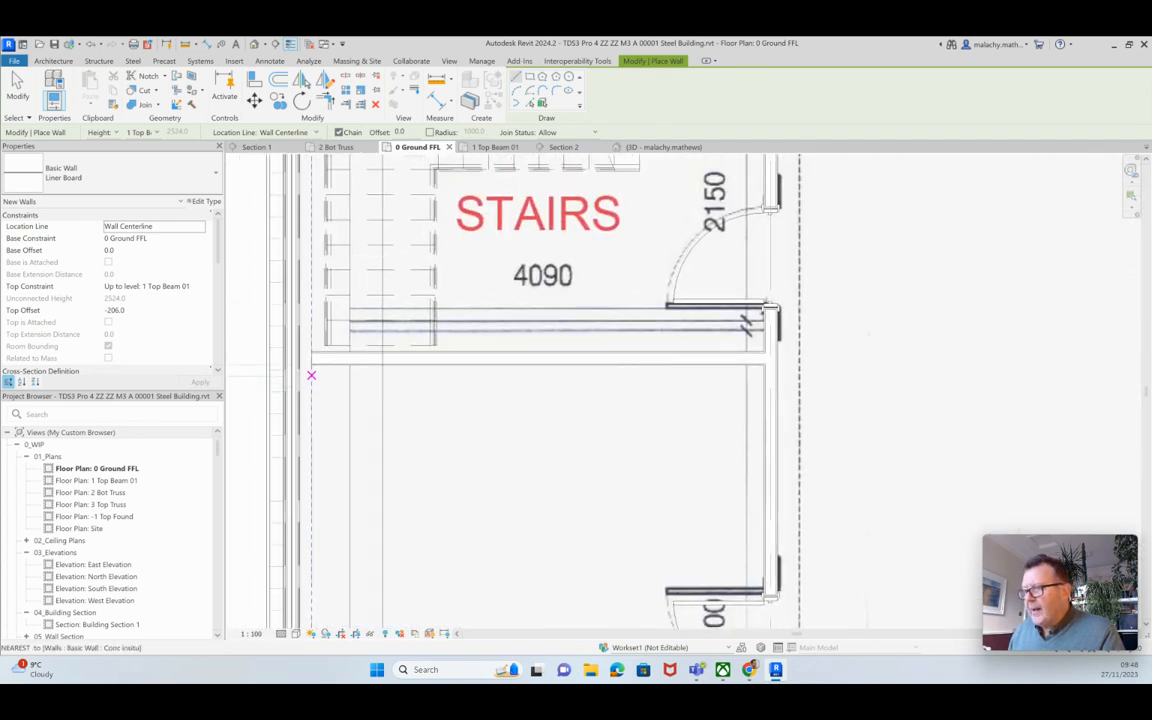
{"action": "scroll", "coordinate": [311, 375], "scroll_direction": "down", "scroll_amount": 4}
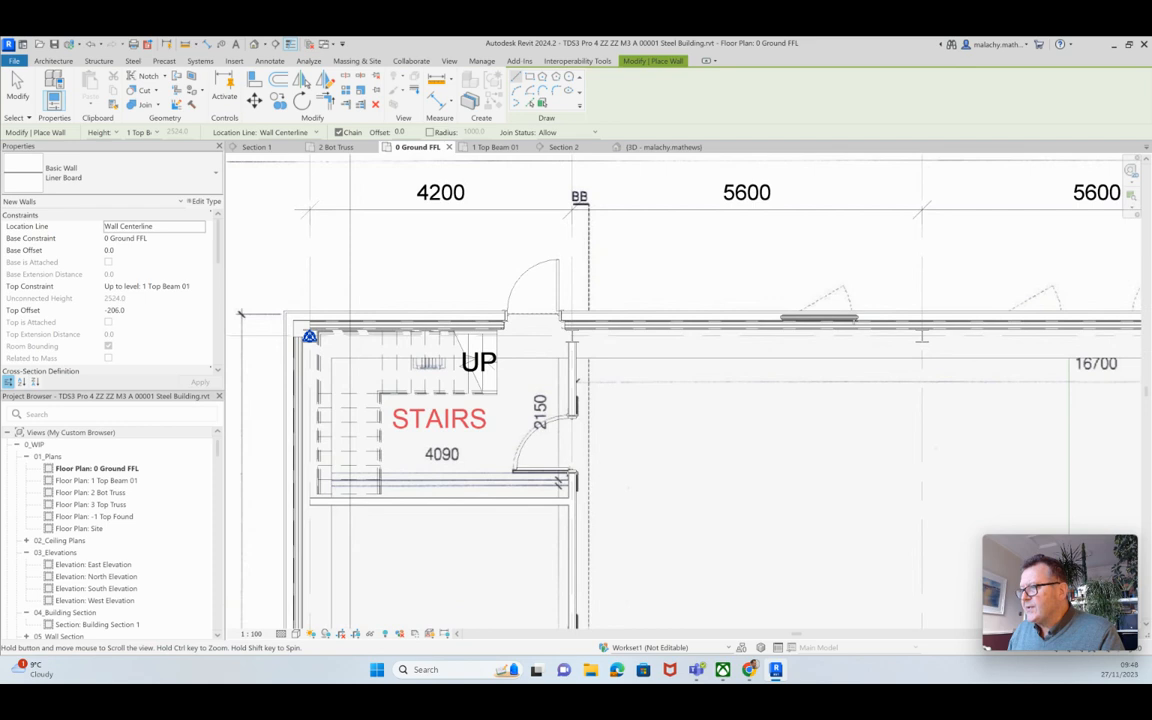
{"action": "scroll", "coordinate": [490, 330], "scroll_direction": "up", "scroll_amount": 6}
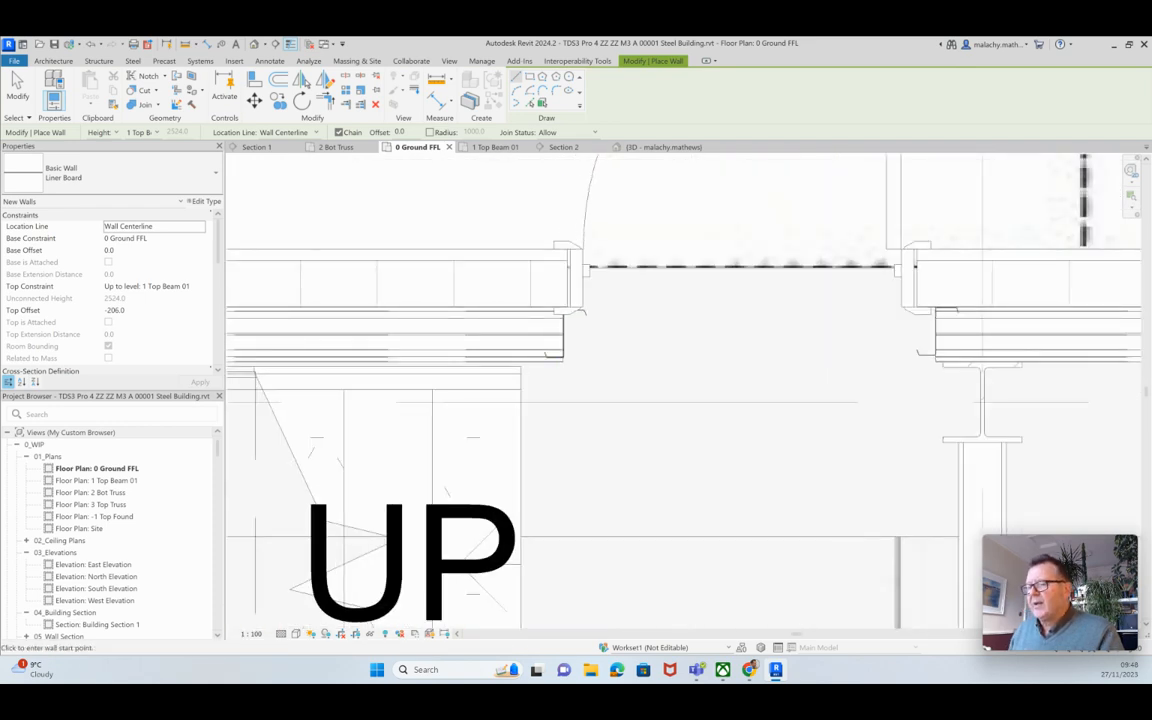
{"action": "scroll", "coordinate": [108, 290], "scroll_direction": "down", "scroll_amount": 3}
{"action": "scroll", "coordinate": [277, 282], "scroll_direction": "down", "scroll_amount": 1}
{"action": "scroll", "coordinate": [380, 333], "scroll_direction": "down", "scroll_amount": 6}
{"action": "middle_click_drag", "start_coordinate": [431, 440], "coordinate": [418, 213]}
{"action": "middle_click_drag", "start_coordinate": [378, 474], "coordinate": [347, 315]}
{"action": "scroll", "coordinate": [390, 473], "scroll_direction": "up", "scroll_amount": 5}
{"action": "middle_click_drag", "start_coordinate": [380, 410], "coordinate": [636, 378]}
{"action": "scroll", "coordinate": [471, 371], "scroll_direction": "up", "scroll_amount": 5}
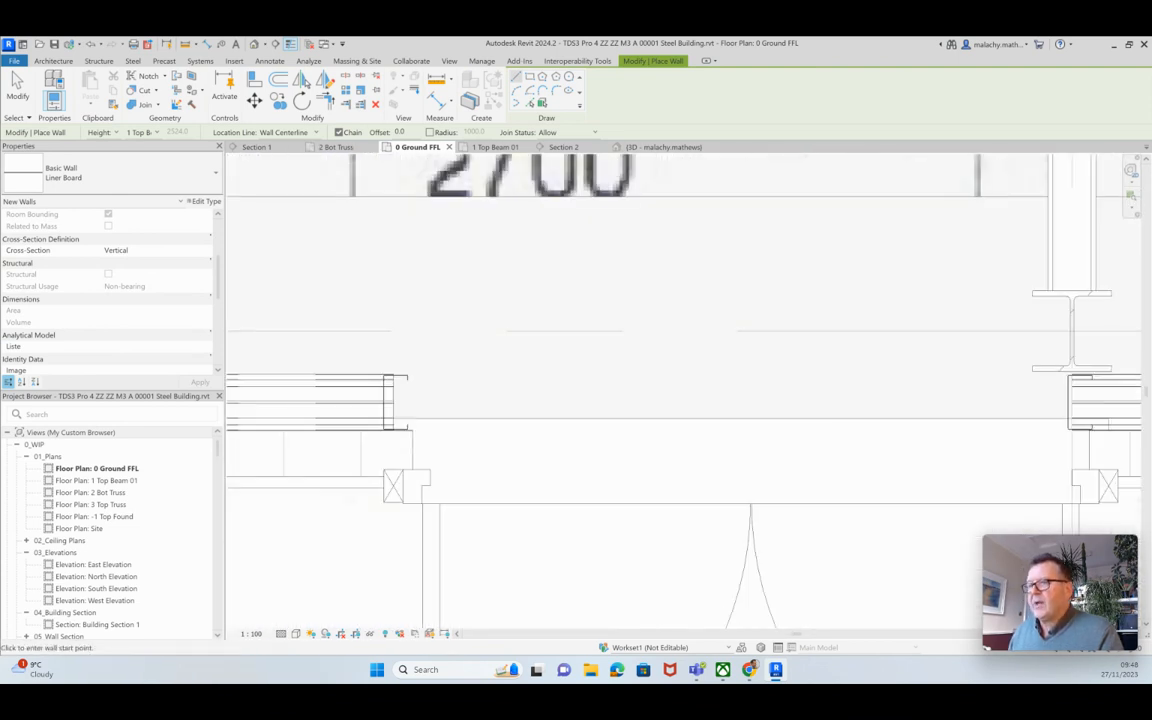
{"action": "scroll", "coordinate": [108, 290], "scroll_direction": "up", "scroll_amount": 4}
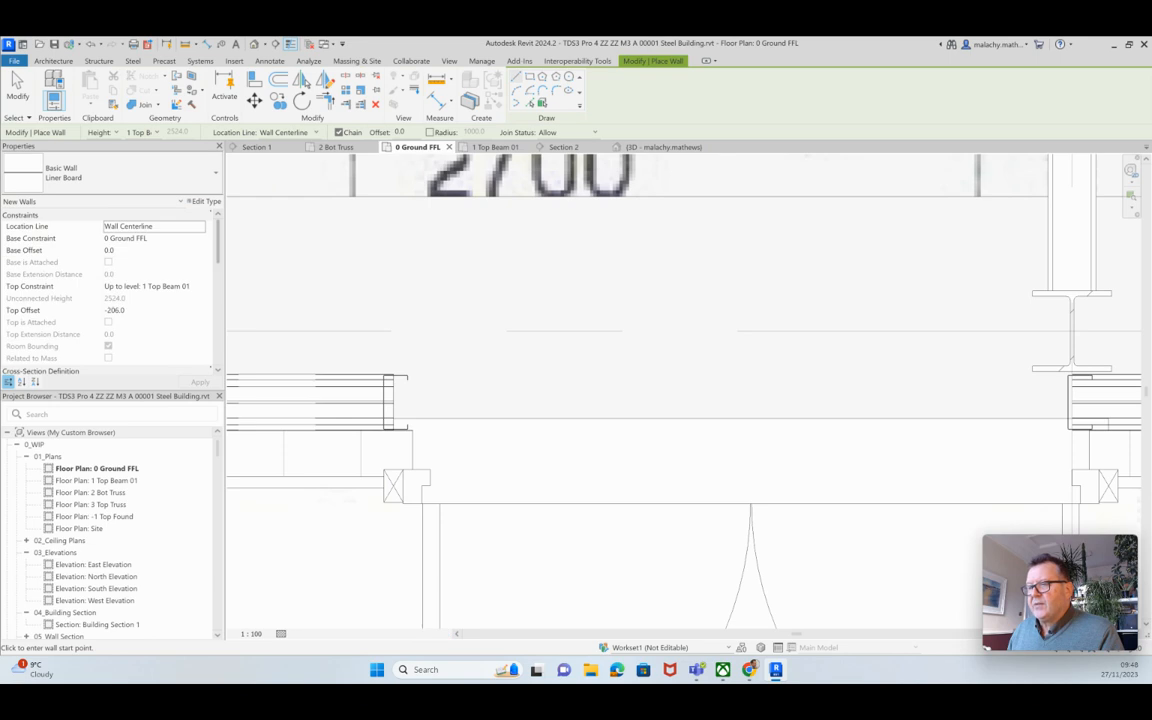
{"action": "left_click", "coordinate": [199, 226]}
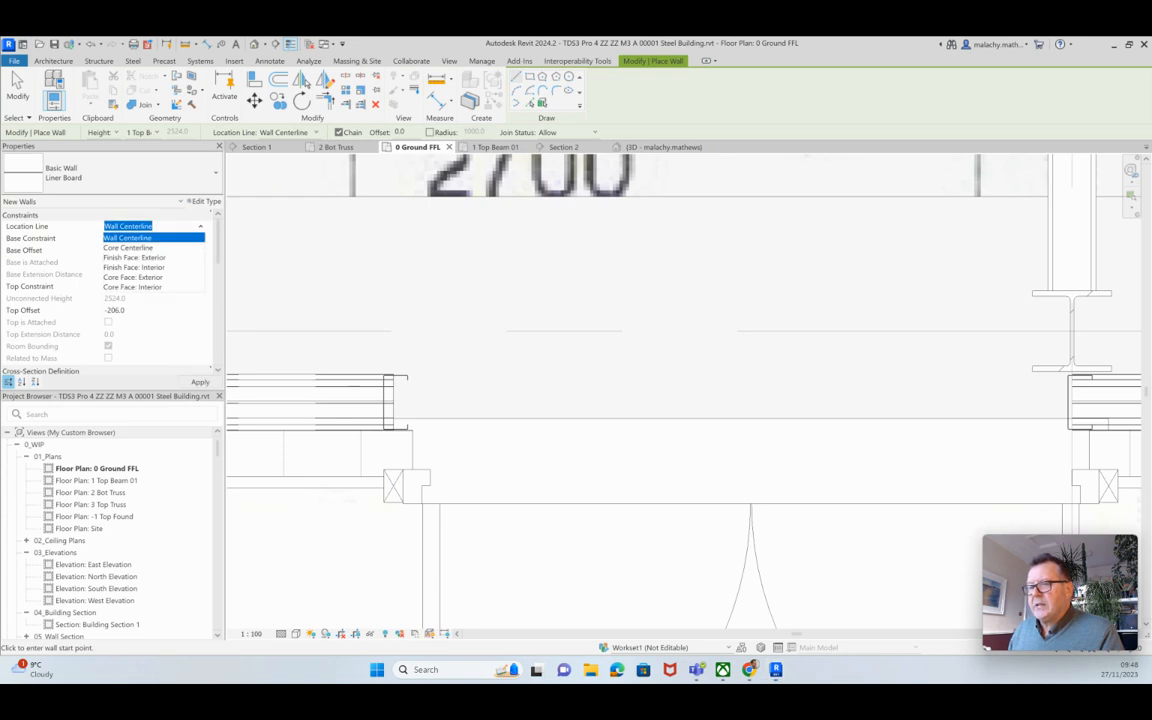
{"action": "left_click", "coordinate": [133, 267]}
{"action": "left_click", "coordinate": [393, 375]}
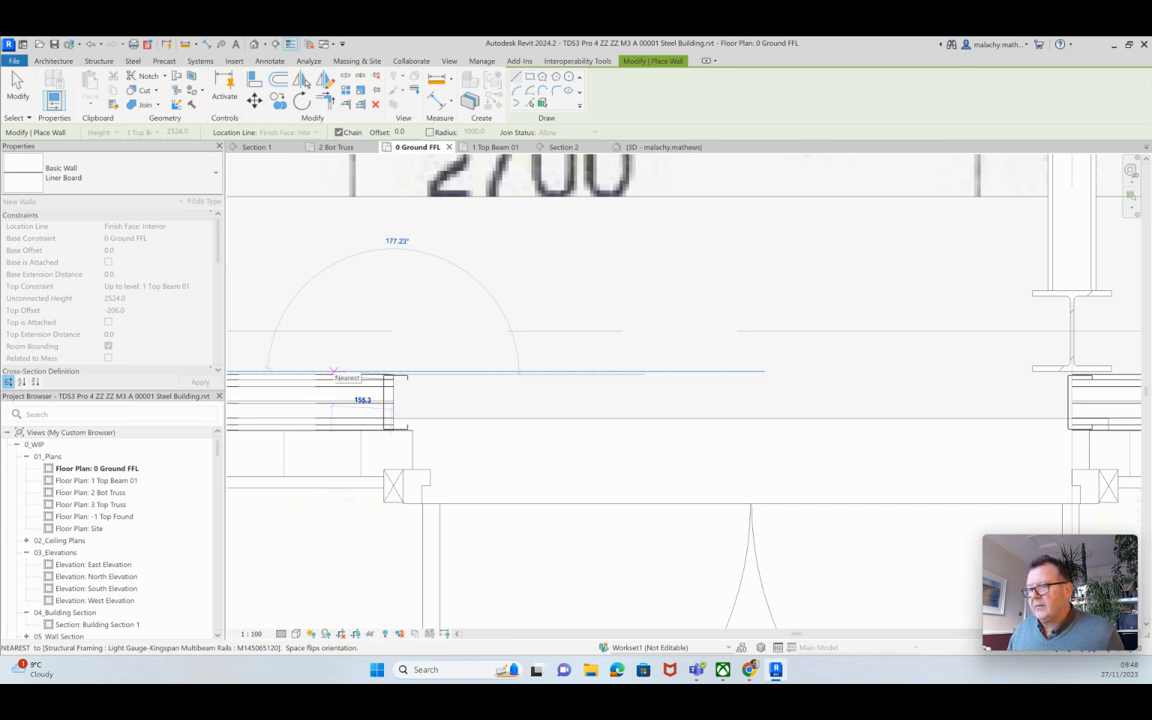
{"action": "key", "text": "Escape"}
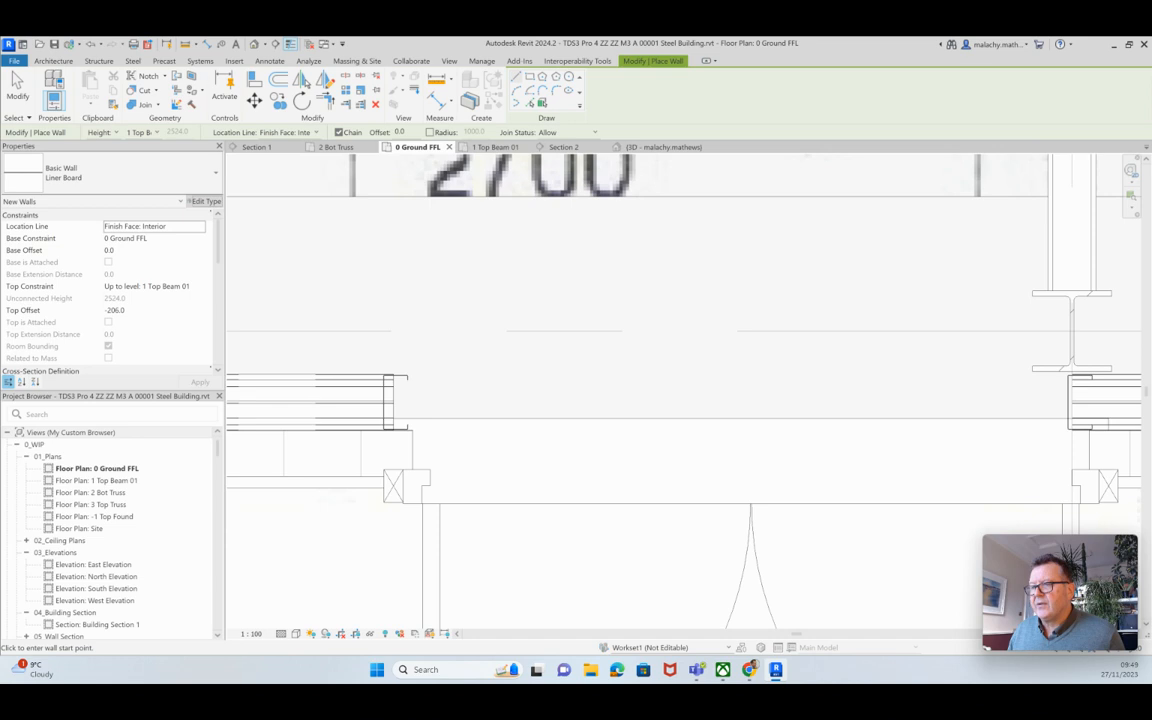
{"action": "left_click", "coordinate": [204, 201]}
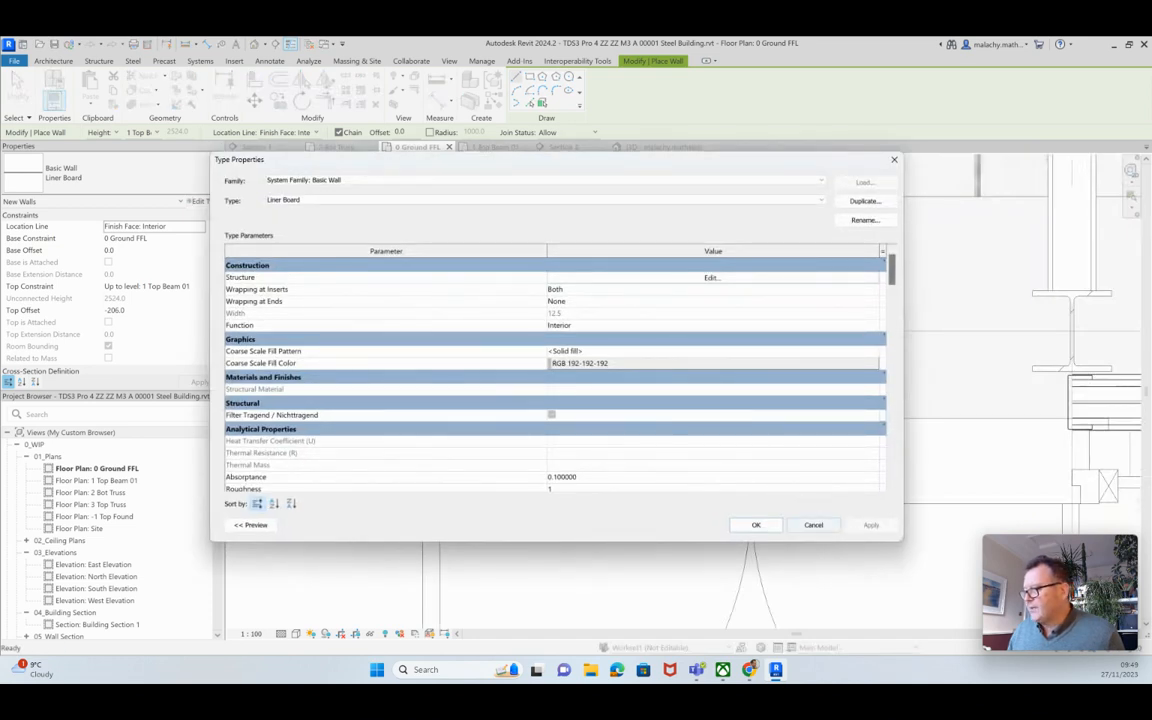
{"action": "left_click", "coordinate": [813, 525]}
Step: Set the location line to Finish Face: Exterior and draw the liner wall from the lobby entrance jamb to the corner near grid C
{"action": "left_click", "coordinate": [200, 226]}
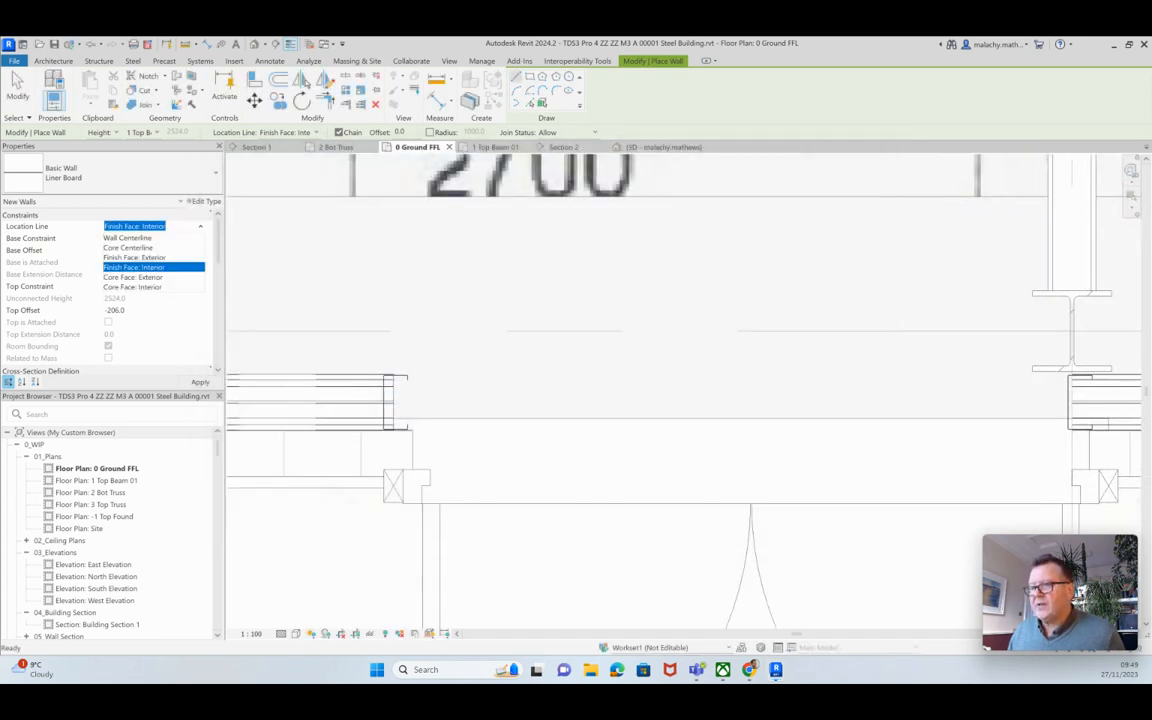
{"action": "left_click", "coordinate": [134, 257]}
{"action": "left_click", "coordinate": [390, 378]}
{"action": "scroll", "coordinate": [758, 381], "scroll_direction": "down", "scroll_amount": 4}
{"action": "middle_click_drag", "start_coordinate": [330, 363], "coordinate": [739, 378]}
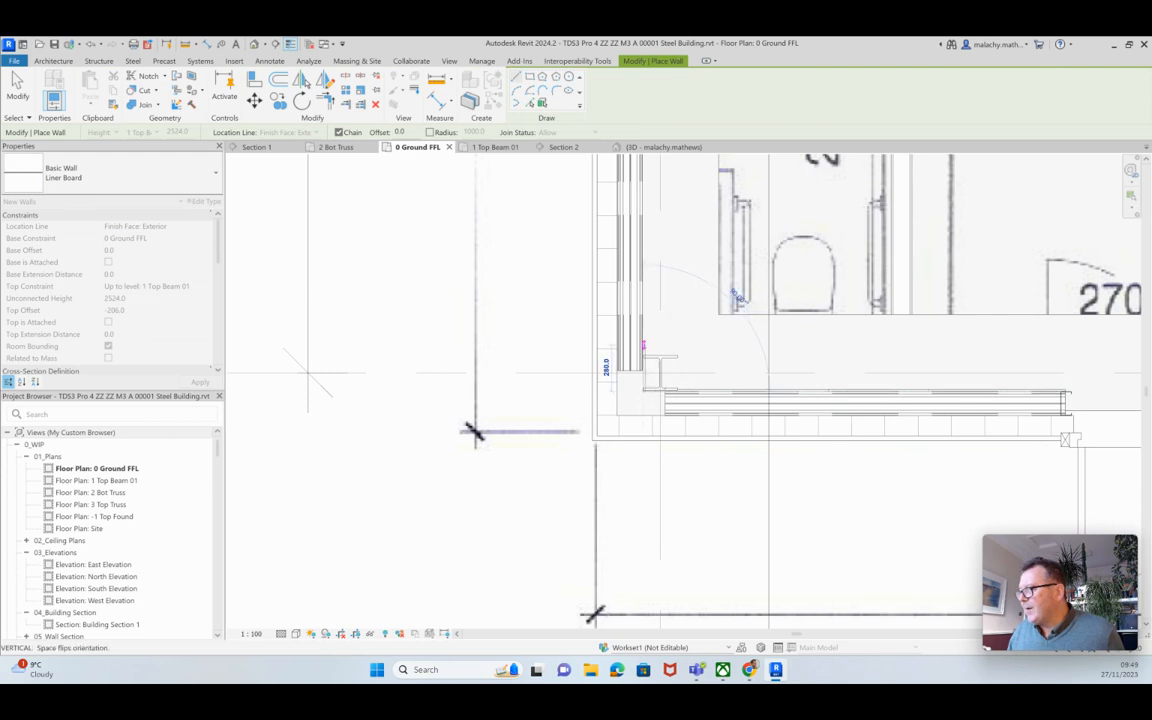
Step: Continue the liner wall along the inside of the long exterior wall to the stair corner at grid A
{"action": "scroll", "coordinate": [473, 432], "scroll_direction": "down", "scroll_amount": 3}
{"action": "middle_click_drag", "start_coordinate": [571, 373], "coordinate": [548, 561]}
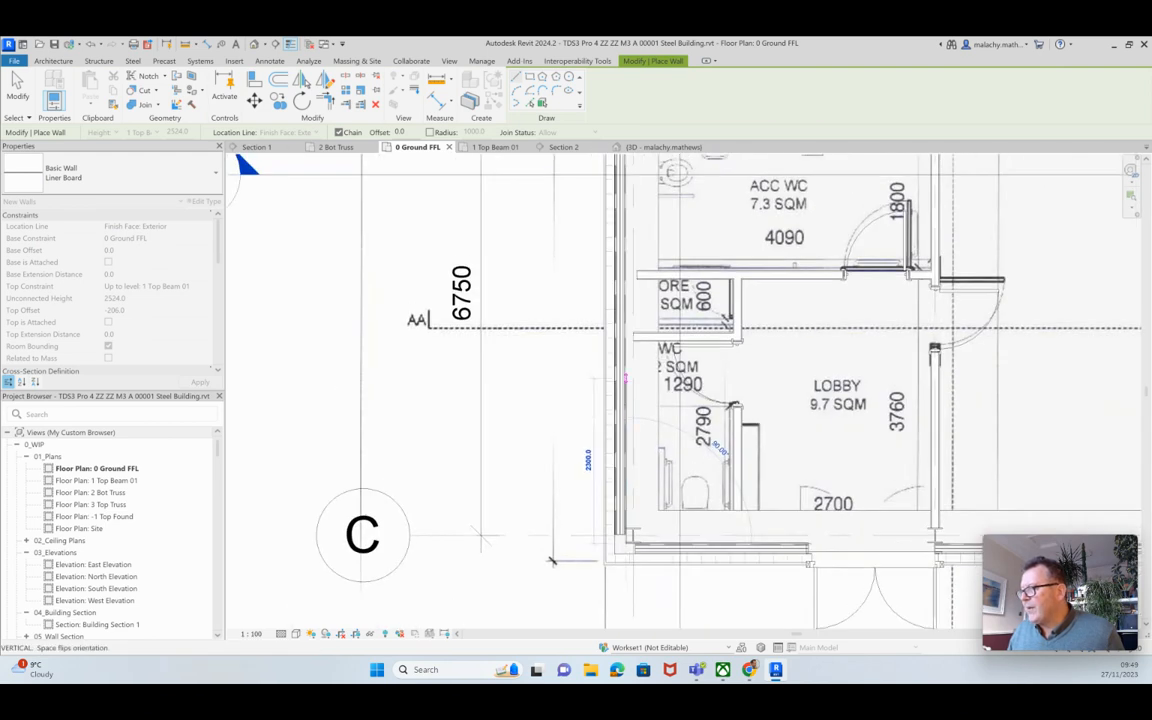
{"action": "middle_click_drag", "start_coordinate": [626, 277], "coordinate": [604, 520]}
{"action": "middle_click_drag", "start_coordinate": [604, 245], "coordinate": [560, 472]}
{"action": "scroll", "coordinate": [560, 472], "scroll_direction": "up", "scroll_amount": 1}
{"action": "middle_click_drag", "start_coordinate": [594, 315], "coordinate": [560, 598]}
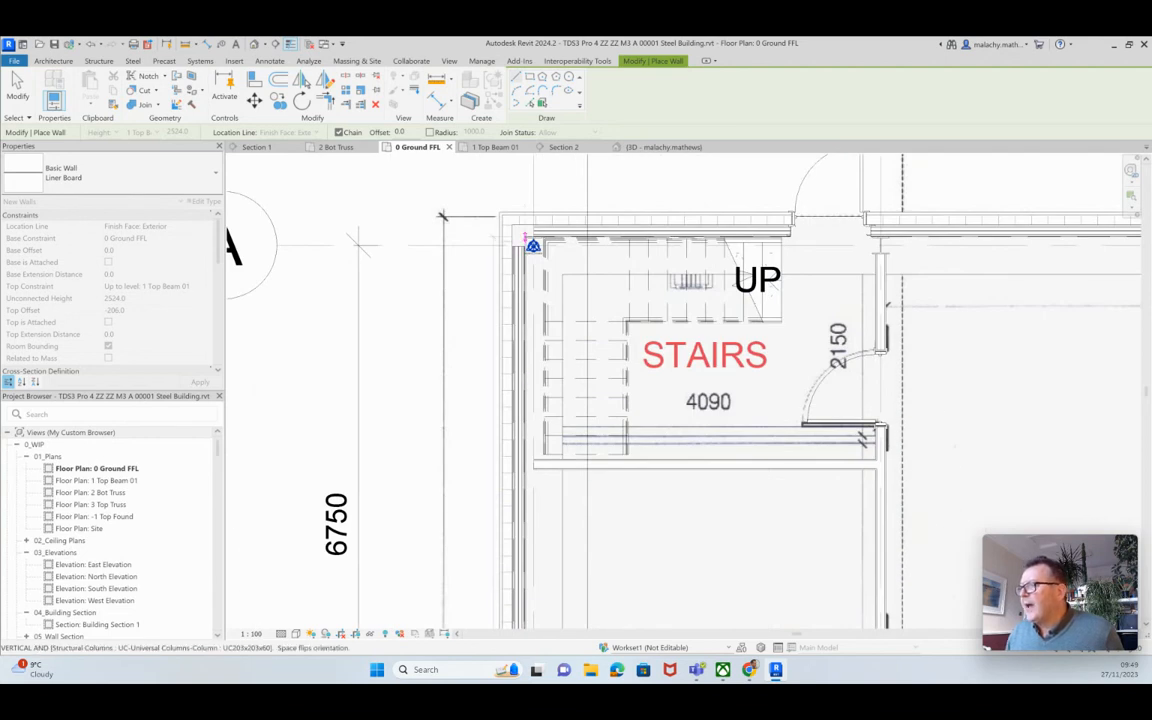
{"action": "scroll", "coordinate": [533, 246], "scroll_direction": "up", "scroll_amount": 3}
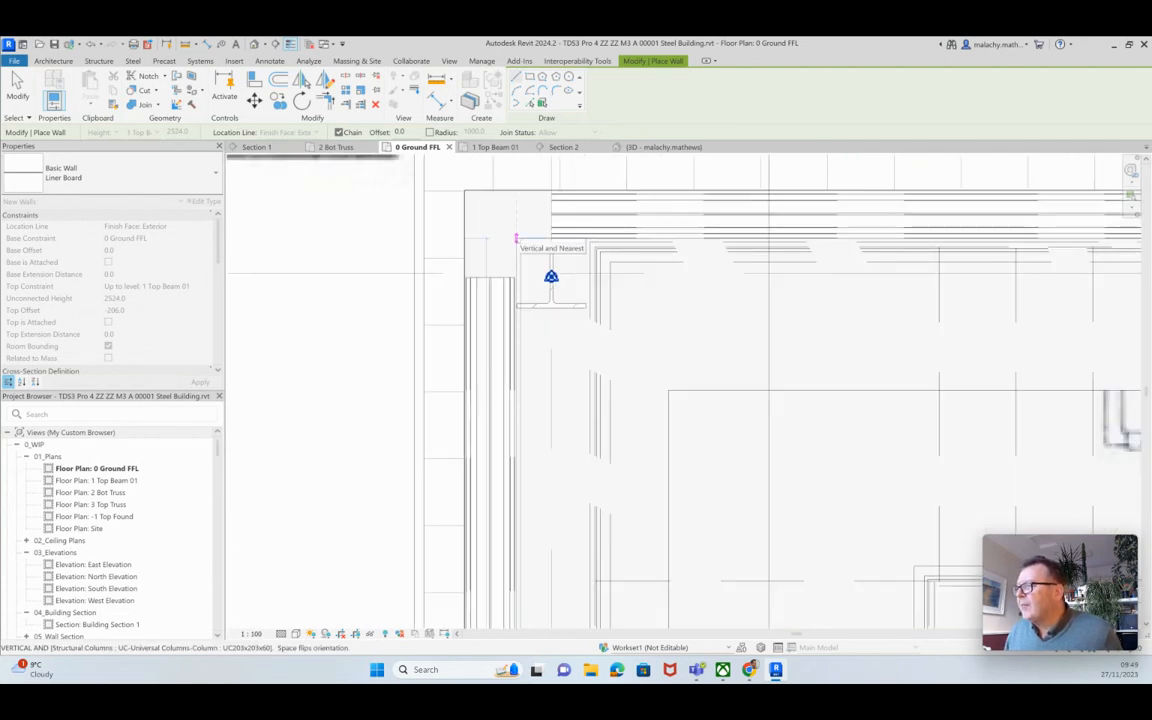
{"action": "scroll", "coordinate": [670, 242], "scroll_direction": "down", "scroll_amount": 2}
Step: Run the liner wall along the exterior wall behind the stairs to the doorway jamb and end the wall command
{"action": "middle_click_drag", "start_coordinate": [733, 241], "coordinate": [406, 226]}
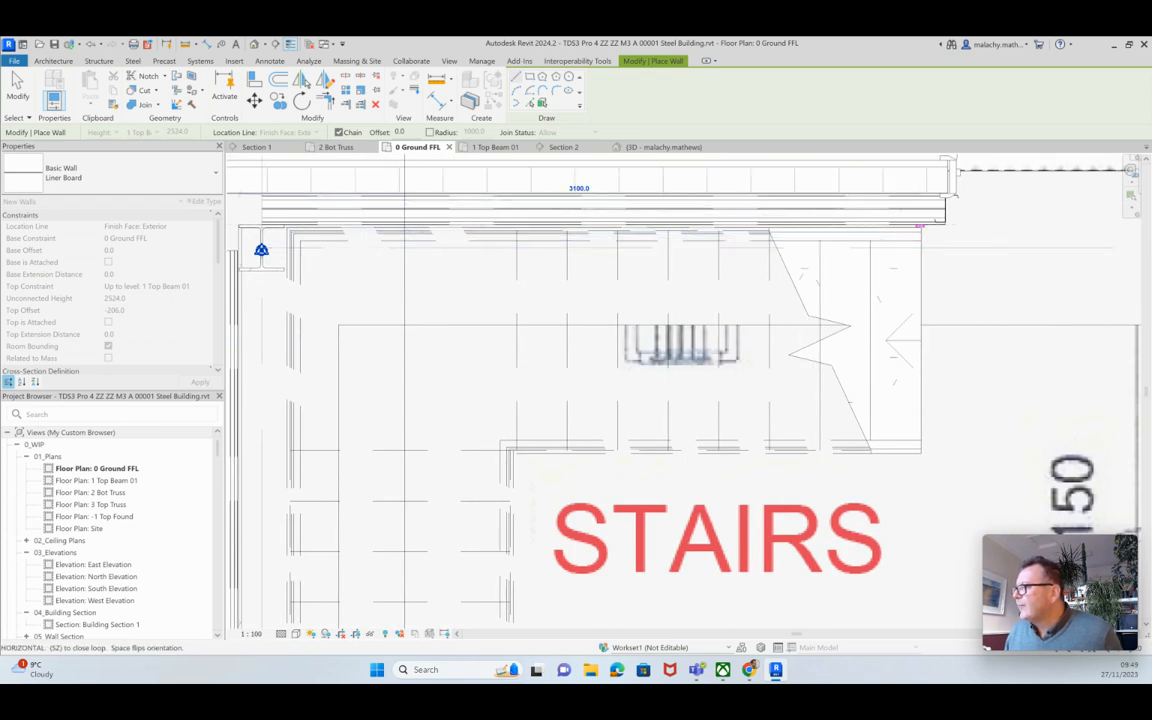
{"action": "left_click", "coordinate": [944, 224]}
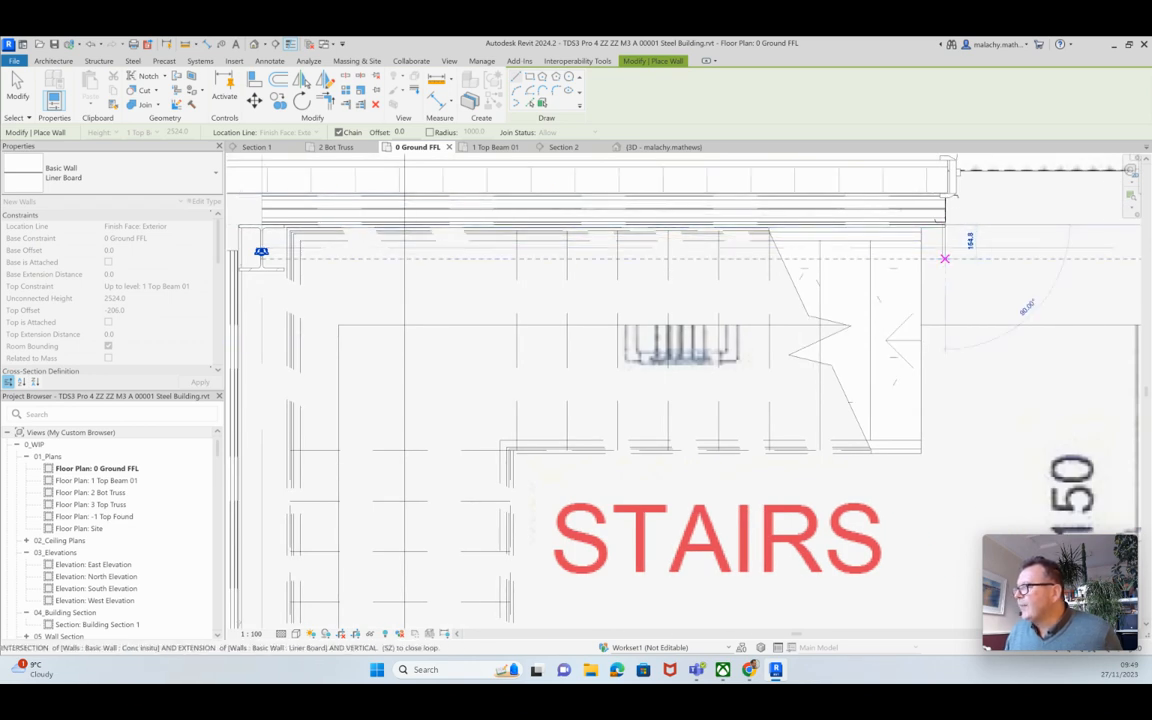
{"action": "key", "text": "Escape"}
{"action": "key", "text": "Escape"}
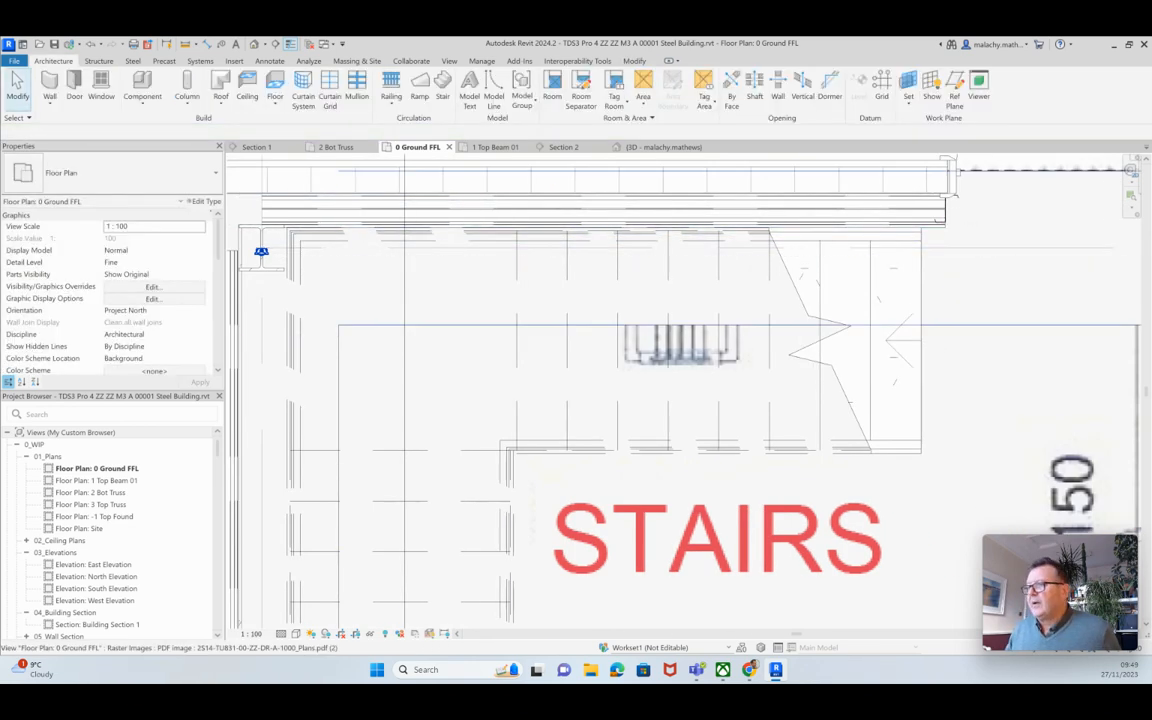
Step: In the 3D view, lower the top of the section box to ground-floor wall height to expose the rooms and stairs
{"action": "left_click", "coordinate": [665, 147]}
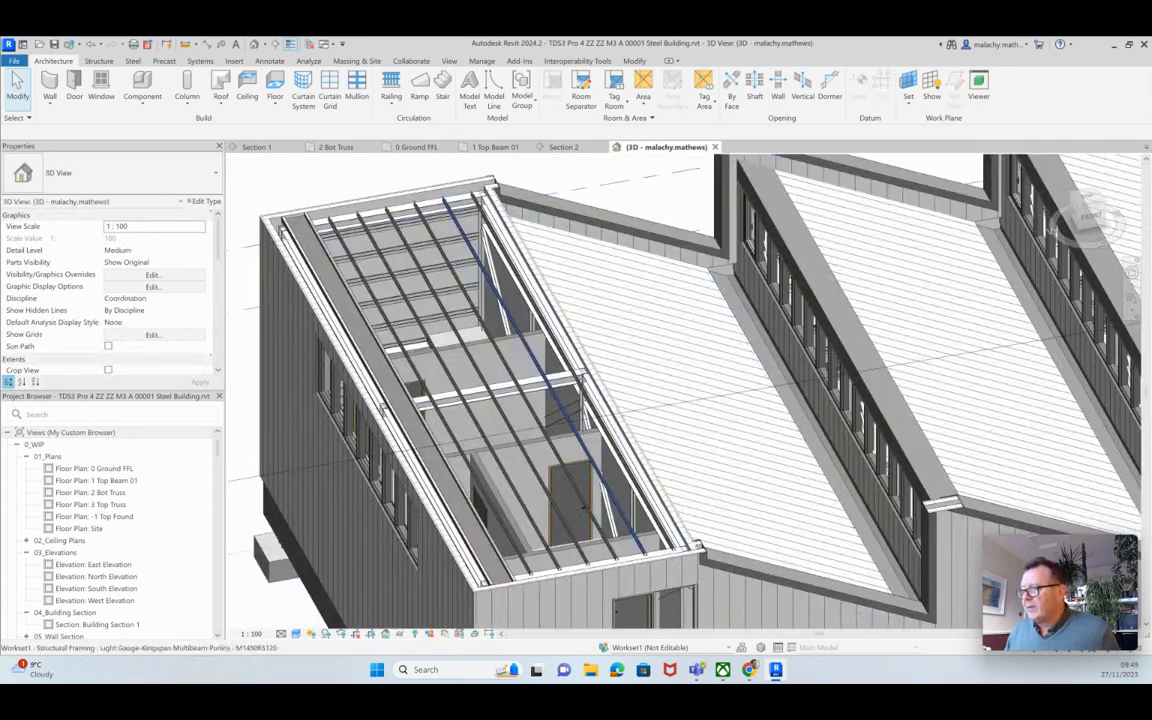
{"action": "middle_click_drag", "start_coordinate": [680, 405], "coordinate": [481, 372], "text": "shift"}
{"action": "scroll", "coordinate": [790, 314], "scroll_direction": "down", "scroll_amount": 2}
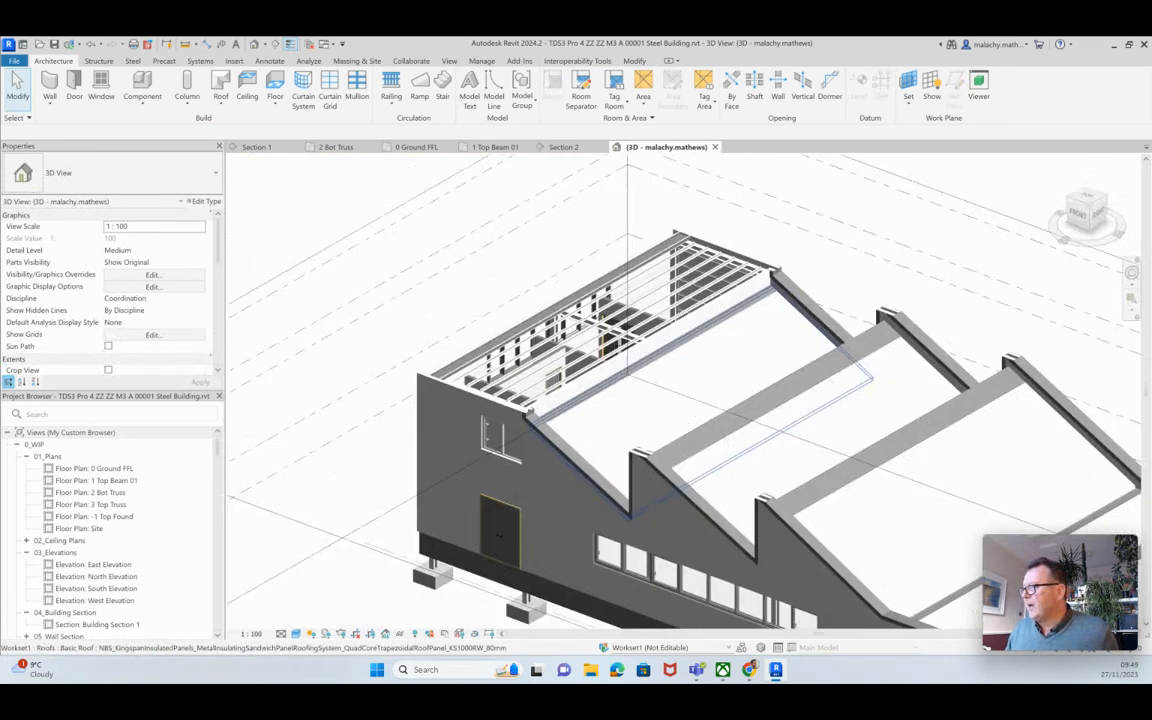
{"action": "left_click", "coordinate": [738, 413]}
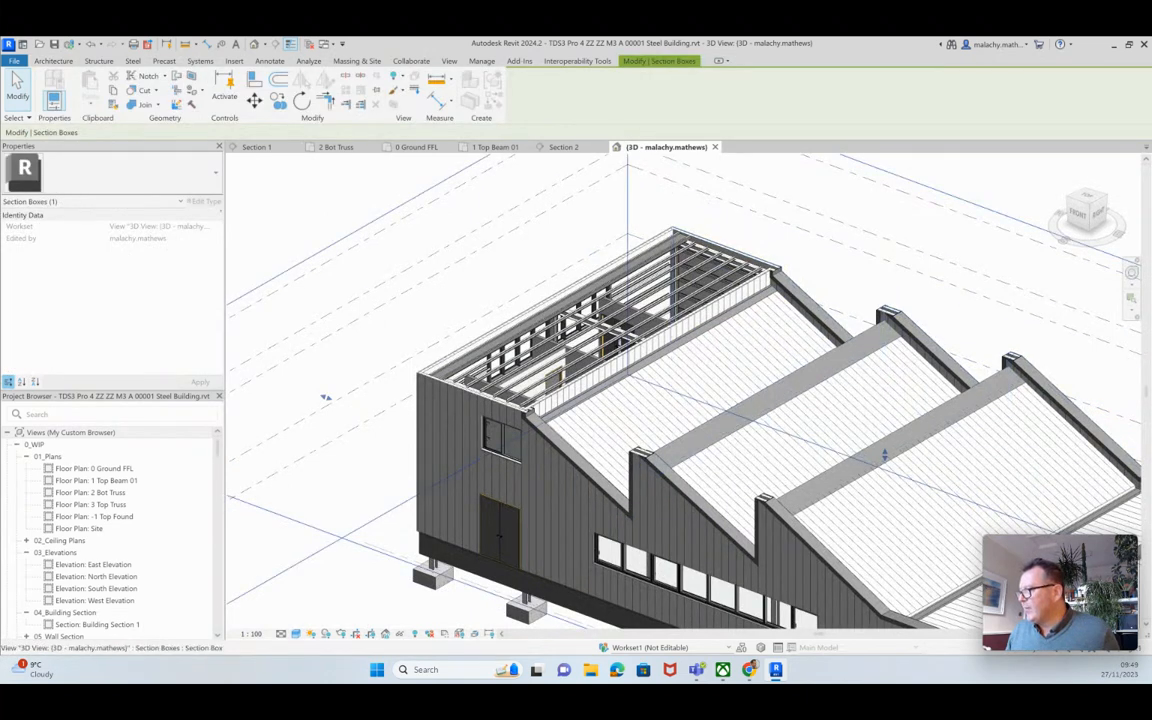
{"action": "left_click_drag", "start_coordinate": [885, 455], "coordinate": [885, 478]}
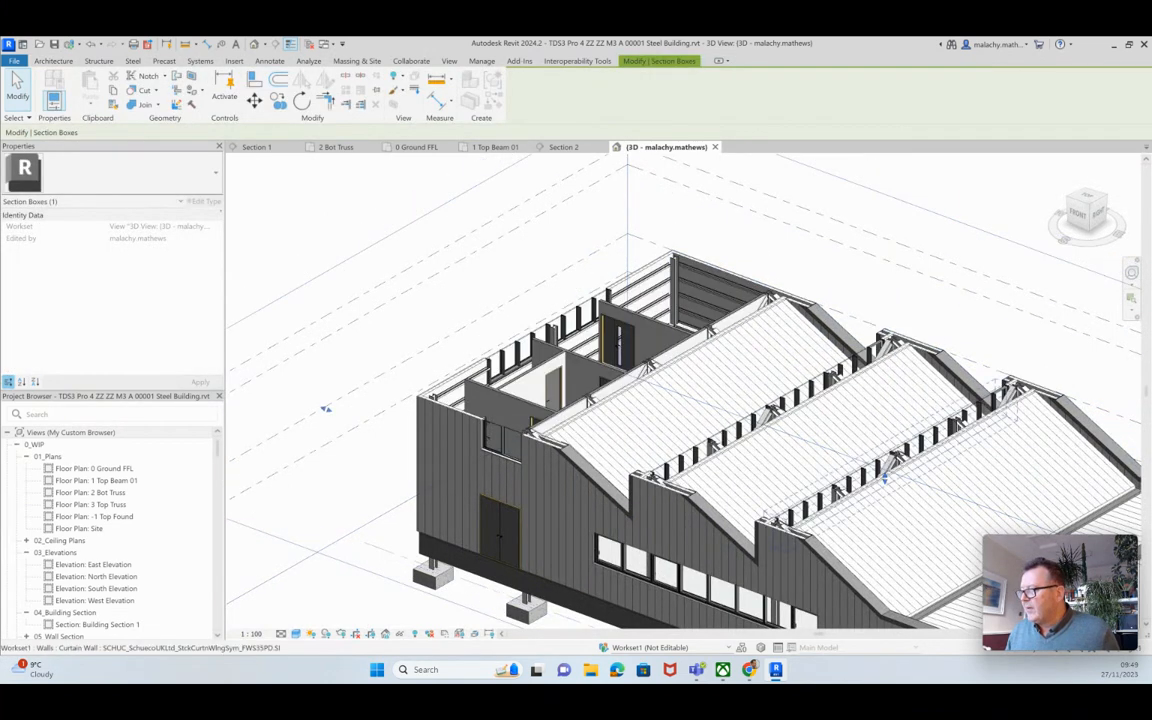
{"action": "left_click_drag", "start_coordinate": [884, 478], "coordinate": [884, 563]}
{"action": "scroll", "coordinate": [566, 423], "scroll_direction": "up", "scroll_amount": 4}
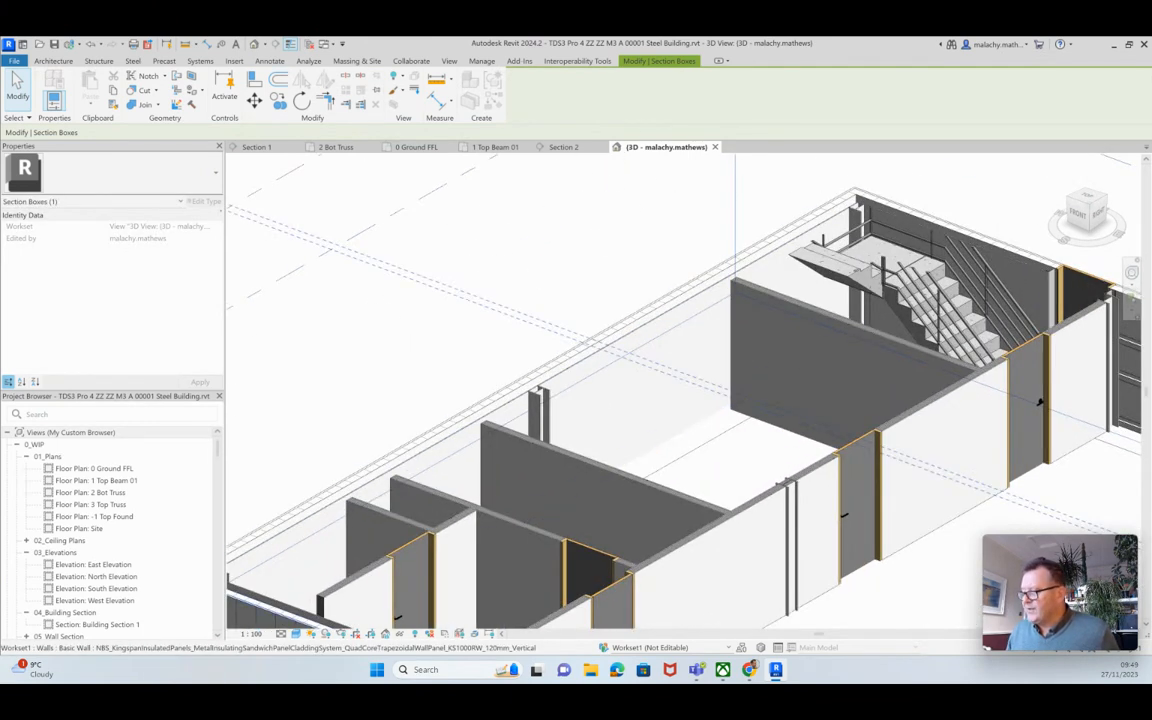
{"action": "scroll", "coordinate": [611, 352], "scroll_direction": "down", "scroll_amount": 3}
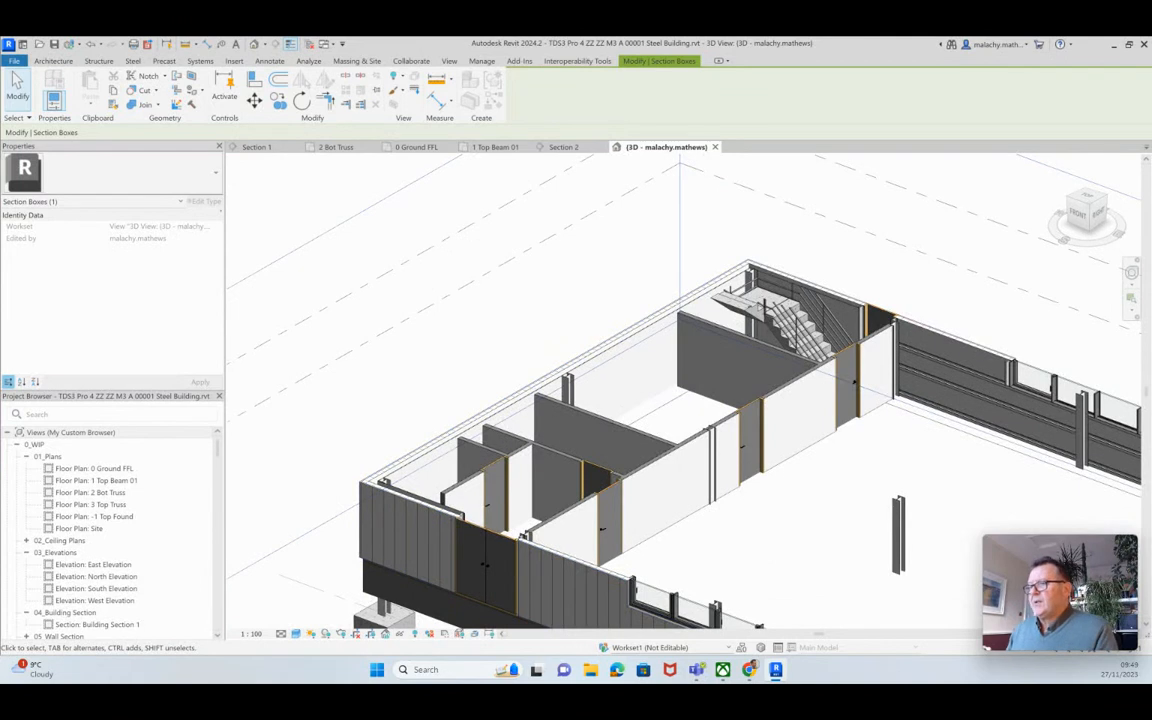
Step: In the 0 Ground FFL plan, extend the partition beside the stairs to meet the exterior liner wall
{"action": "left_click", "coordinate": [416, 147]}
{"action": "scroll", "coordinate": [352, 432], "scroll_direction": "down", "scroll_amount": 2}
{"action": "scroll", "coordinate": [393, 409], "scroll_direction": "down", "scroll_amount": 3}
{"action": "middle_click_drag", "start_coordinate": [393, 409], "coordinate": [445, 229]}
{"action": "scroll", "coordinate": [397, 434], "scroll_direction": "up", "scroll_amount": 4}
{"action": "left_click", "coordinate": [390, 347]}
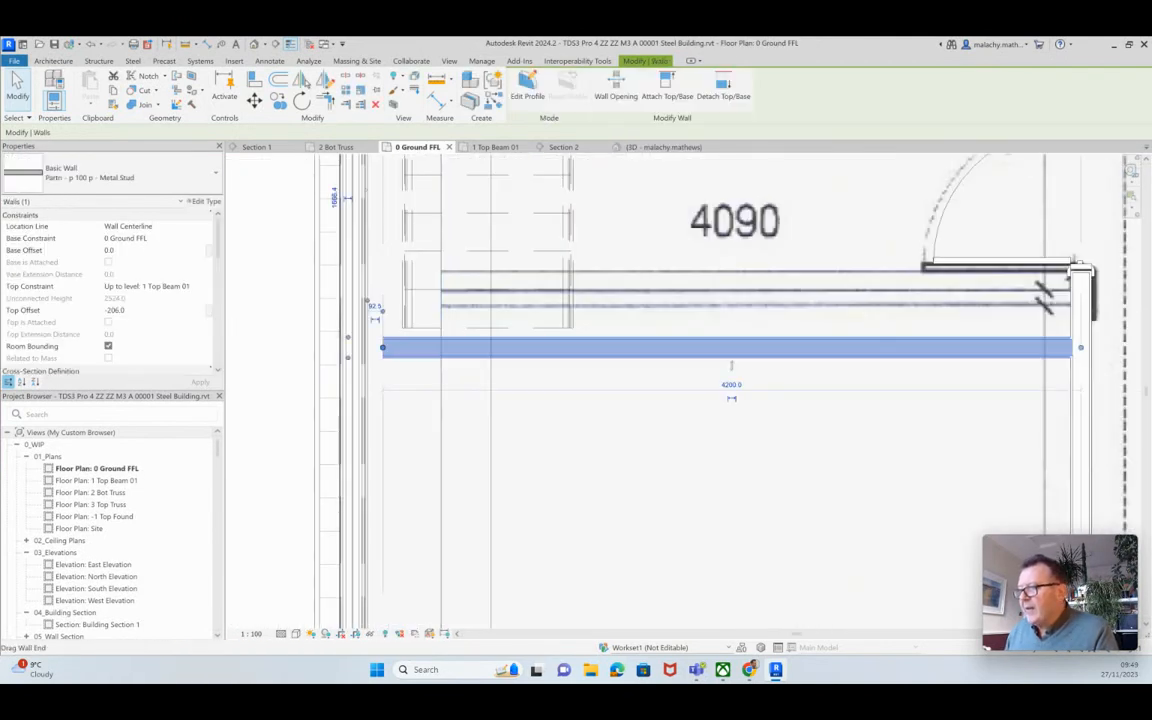
{"action": "left_click_drag", "start_coordinate": [382, 347], "coordinate": [366, 347]}
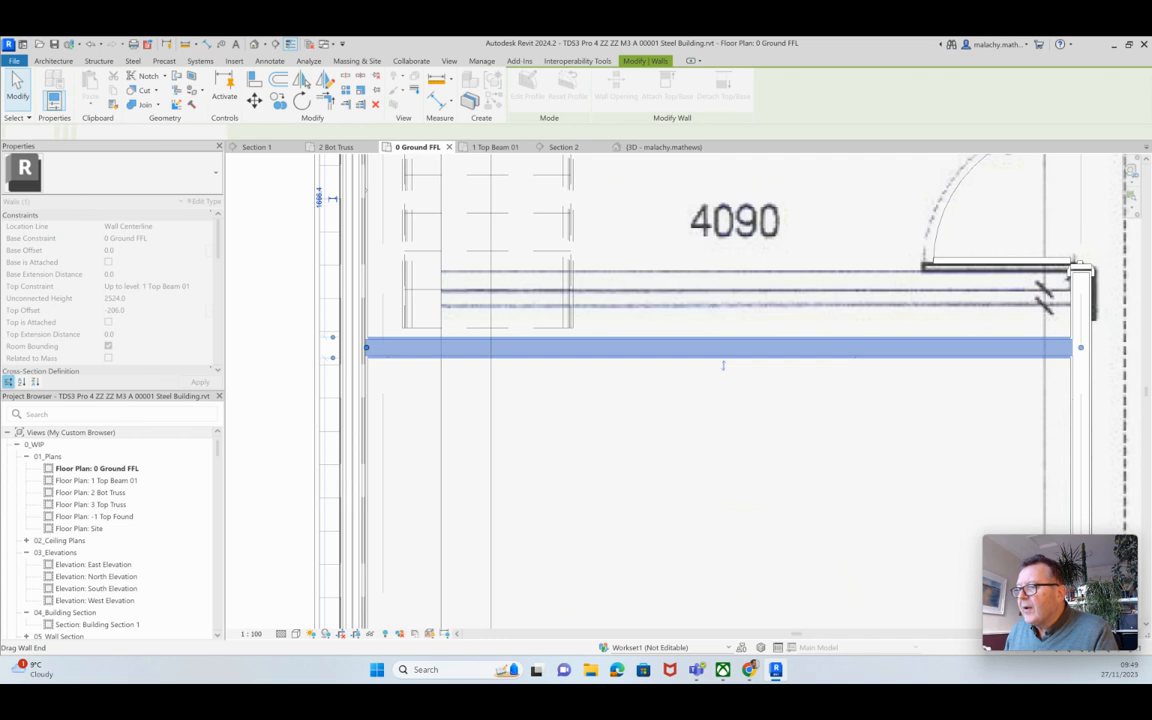
Step: Extend the partition between the 5400 room and the ACC WC to the exterior liner wall
{"action": "scroll", "coordinate": [413, 428], "scroll_direction": "down", "scroll_amount": 3}
{"action": "middle_click_drag", "start_coordinate": [413, 520], "coordinate": [454, 227]}
{"action": "middle_click_drag", "start_coordinate": [454, 587], "coordinate": [456, 466]}
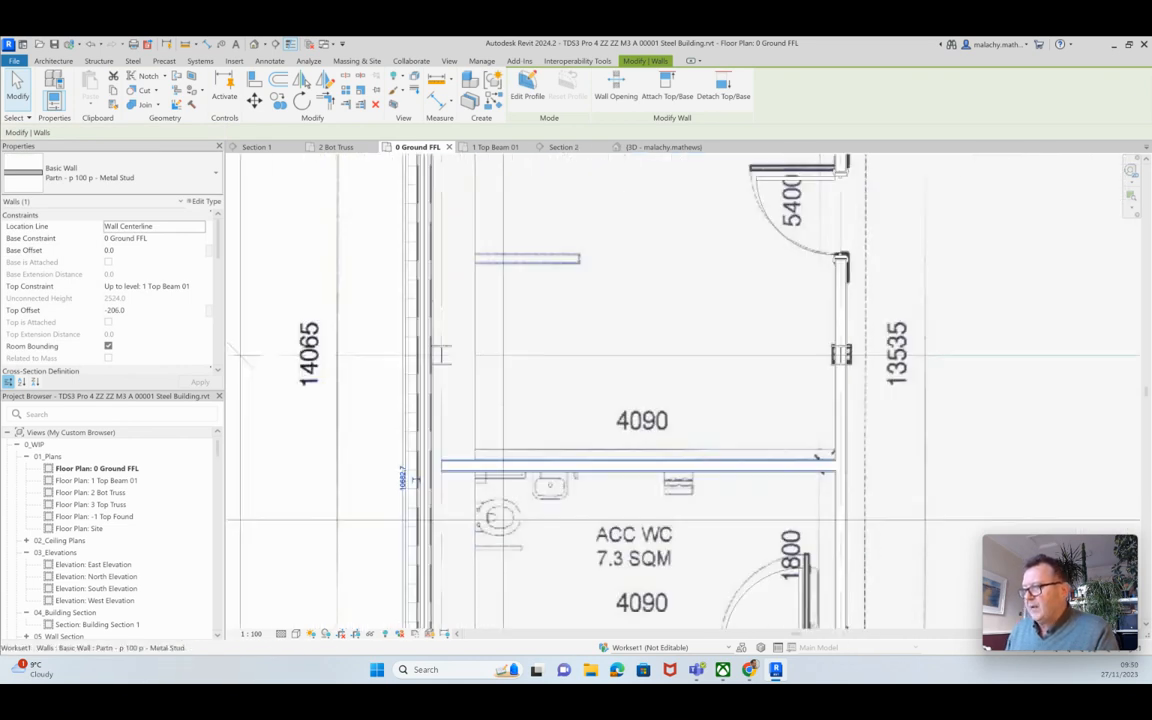
{"action": "left_click", "coordinate": [456, 466]}
{"action": "left_click_drag", "start_coordinate": [442, 466], "coordinate": [432, 466]}
Step: Extend the two partitions on either side of the store to the exterior liner wall
{"action": "middle_click_drag", "start_coordinate": [456, 560], "coordinate": [435, 256]}
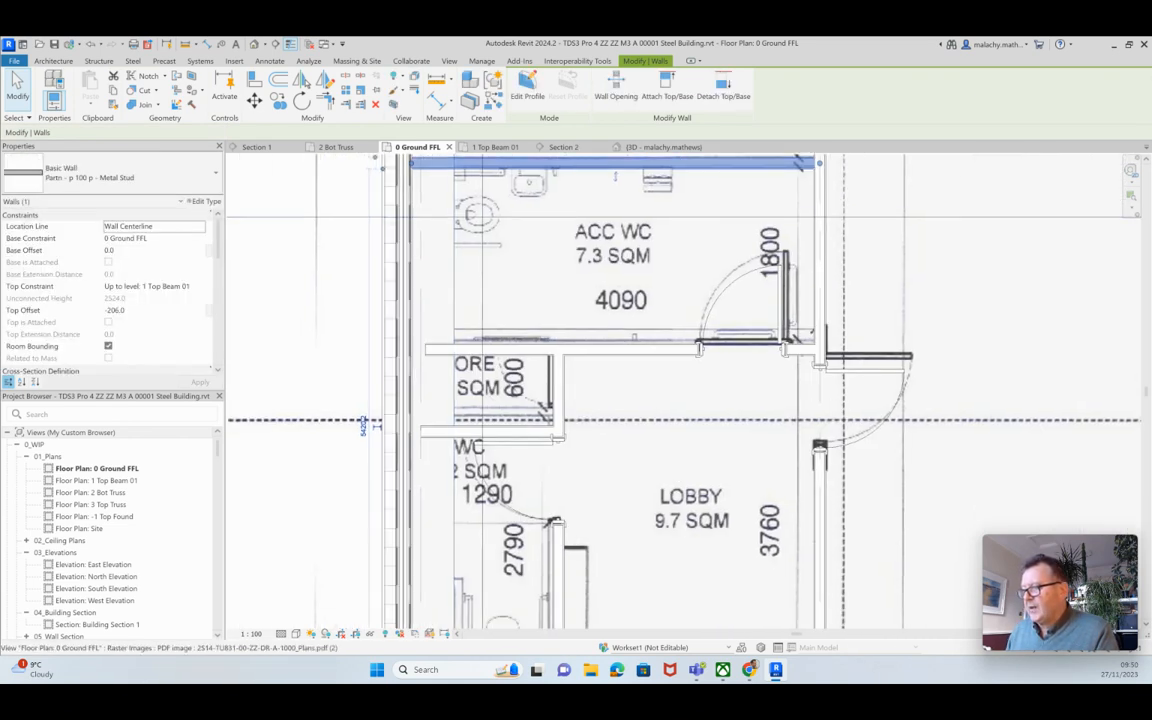
{"action": "left_click", "coordinate": [430, 349]}
{"action": "left_click_drag", "start_coordinate": [425, 349], "coordinate": [410, 349]}
{"action": "left_click", "coordinate": [440, 431]}
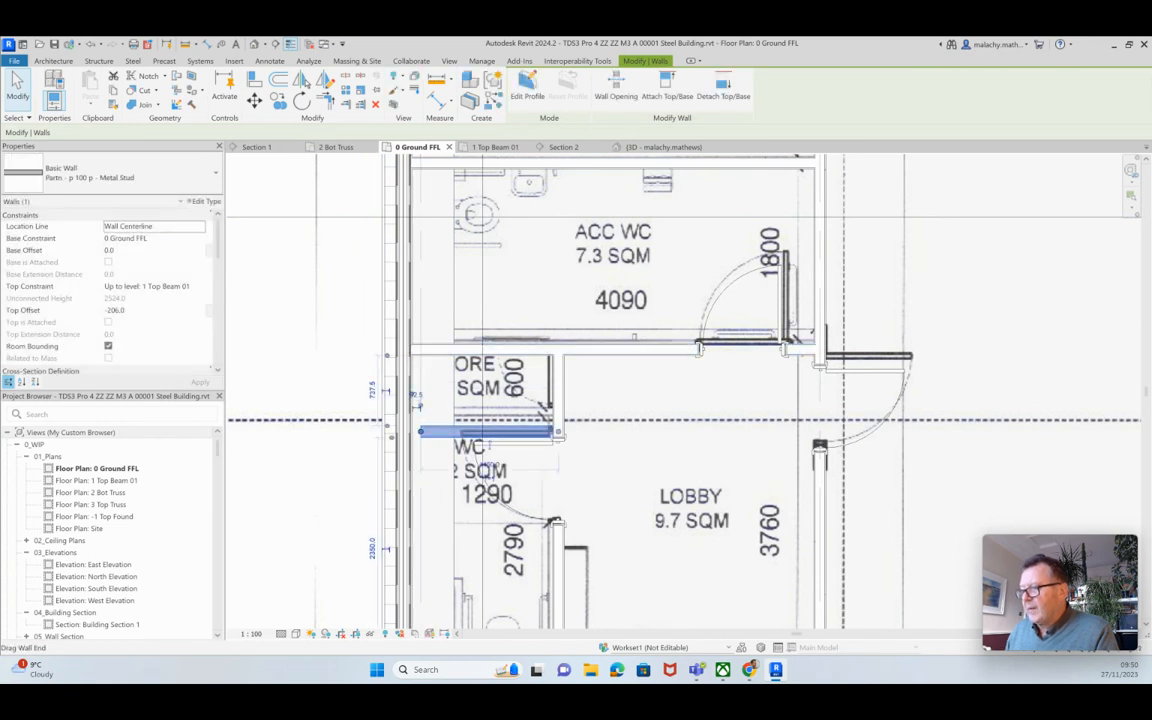
{"action": "left_click_drag", "start_coordinate": [421, 431], "coordinate": [411, 431]}
Step: Extend the partition between the WC and the lobby to the front liner wall and clear the selection
{"action": "middle_click_drag", "start_coordinate": [411, 431], "coordinate": [420, 242]}
{"action": "middle_click_drag", "start_coordinate": [563, 473], "coordinate": [465, 409]}
{"action": "left_click", "coordinate": [465, 406]}
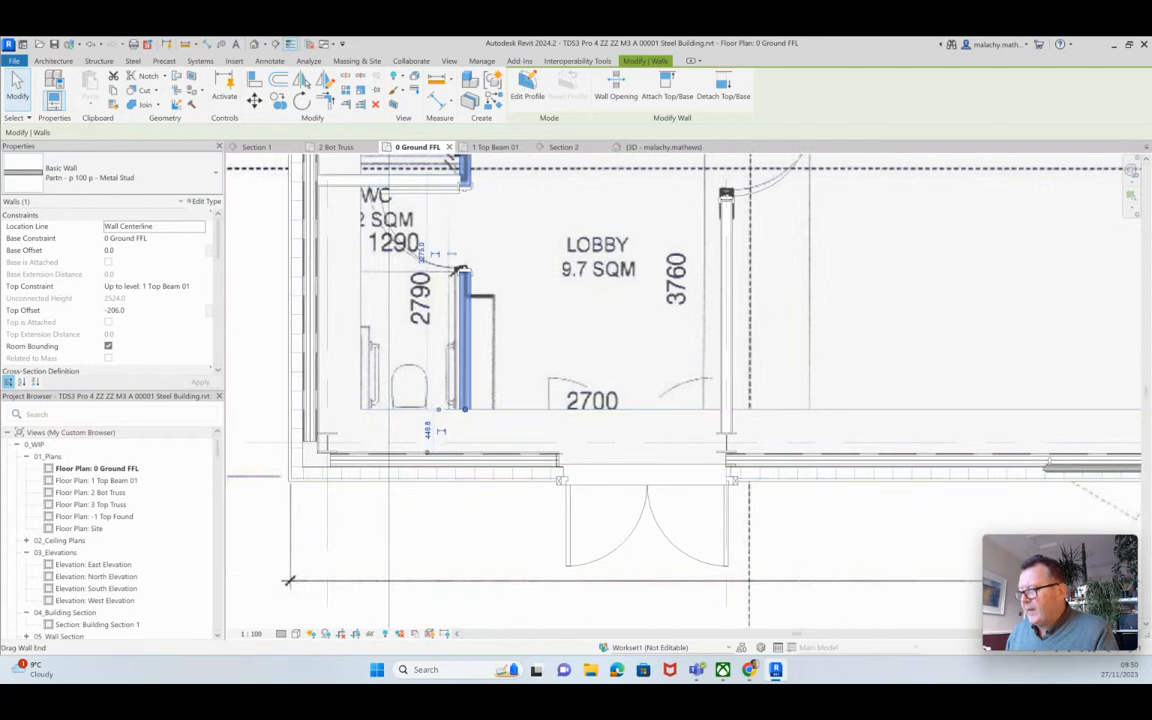
{"action": "left_click_drag", "start_coordinate": [465, 408], "coordinate": [465, 452]}
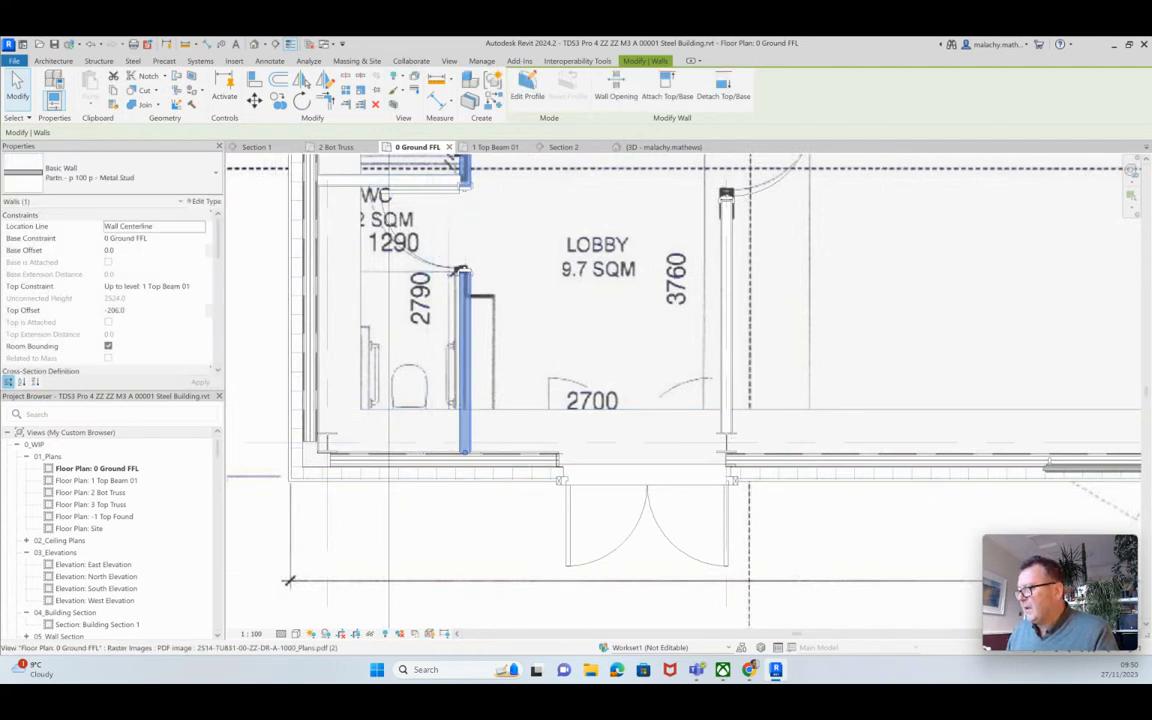
{"action": "scroll", "coordinate": [940, 310], "scroll_direction": "down", "scroll_amount": 8}
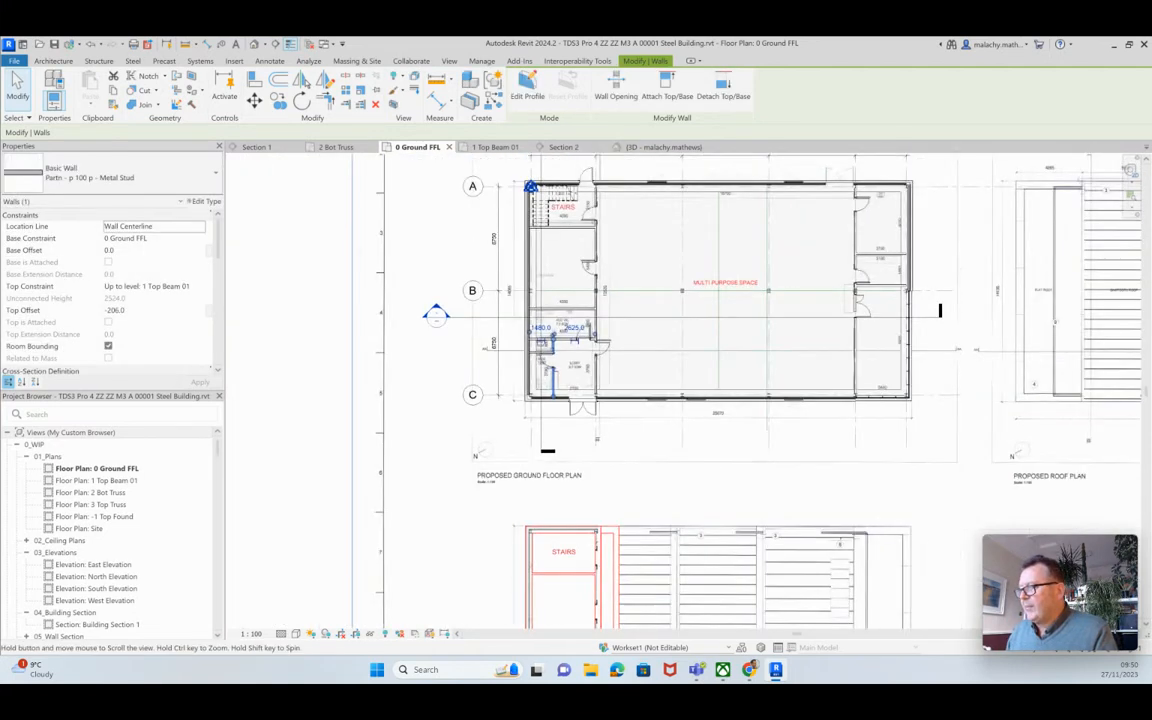
{"action": "middle_click_drag", "start_coordinate": [574, 340], "coordinate": [455, 441]}
{"action": "key", "text": "Escape"}
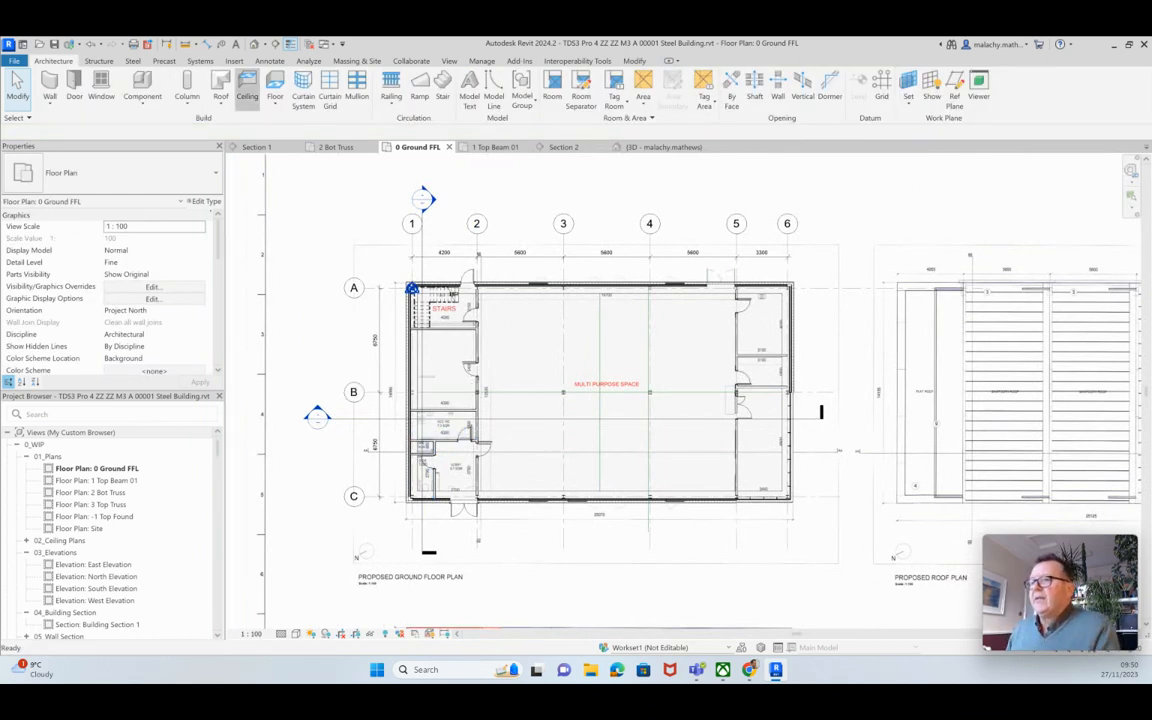
Step: Start sketching a 600 x 1200mm grid compound ceiling with a rectangular boundary around the room between the stairs and ACC WC
{"action": "left_click", "coordinate": [247, 95]}
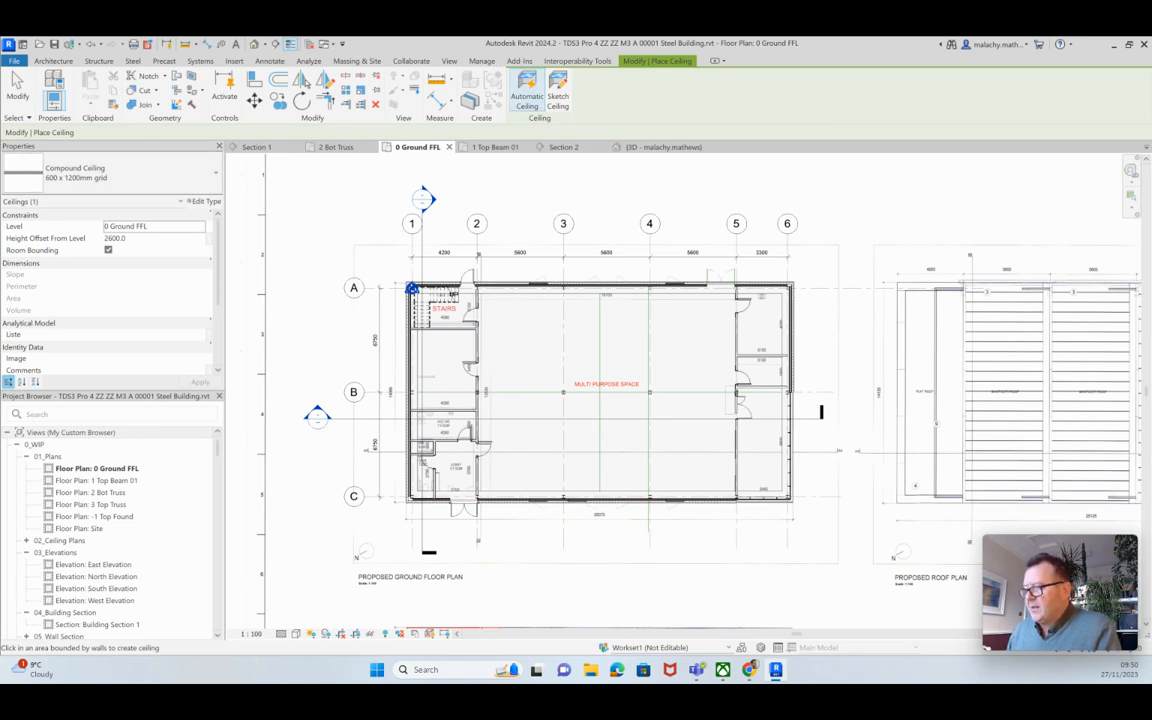
{"action": "scroll", "coordinate": [442, 367], "scroll_direction": "up", "scroll_amount": 3}
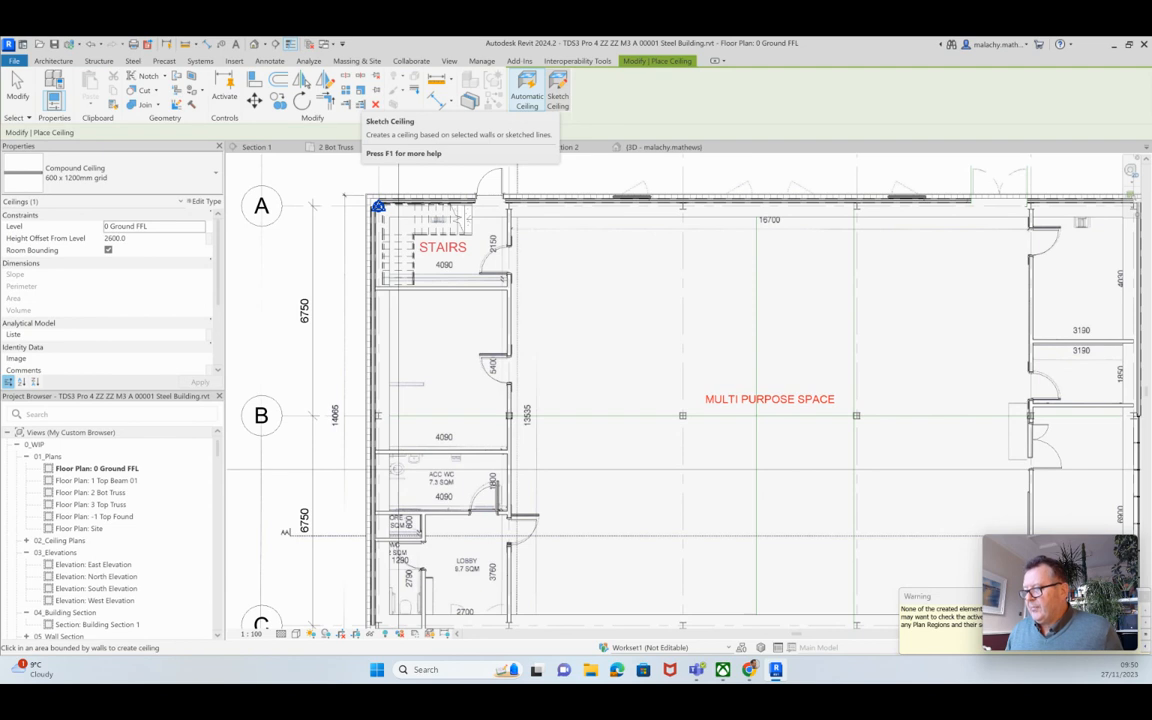
{"action": "left_click", "coordinate": [557, 95]}
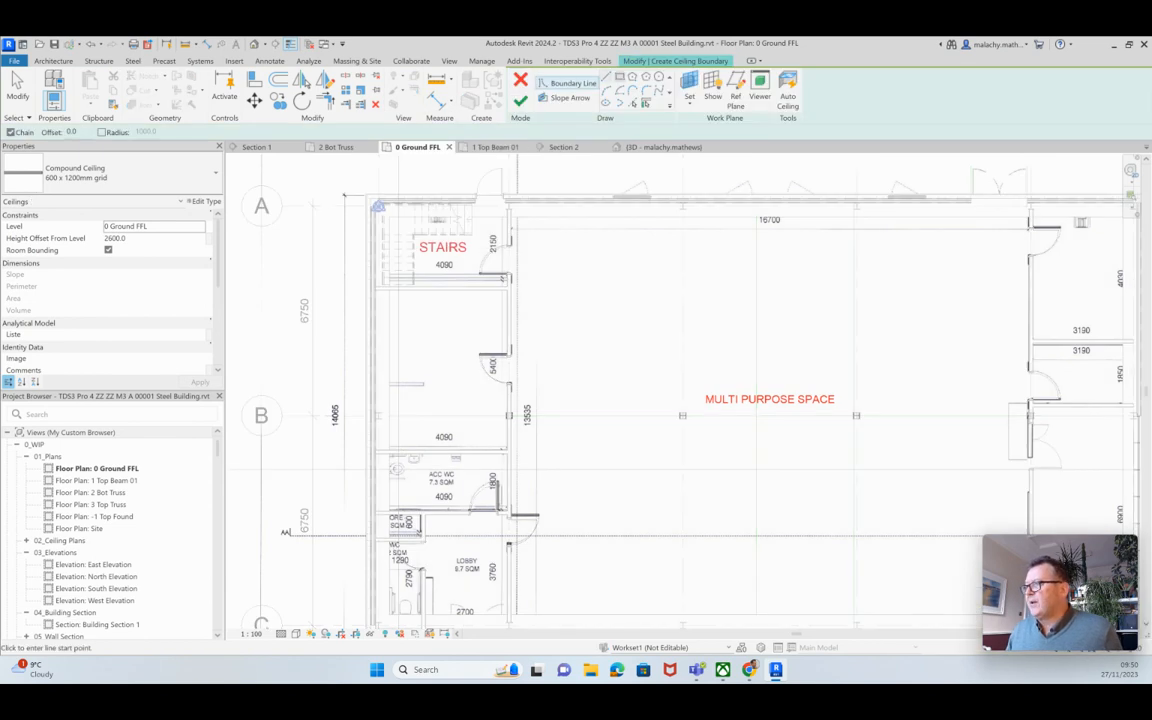
{"action": "scroll", "coordinate": [492, 306], "scroll_direction": "up", "scroll_amount": 3}
{"action": "left_click", "coordinate": [521, 271]}
{"action": "middle_click_drag", "start_coordinate": [383, 472], "coordinate": [471, 395]}
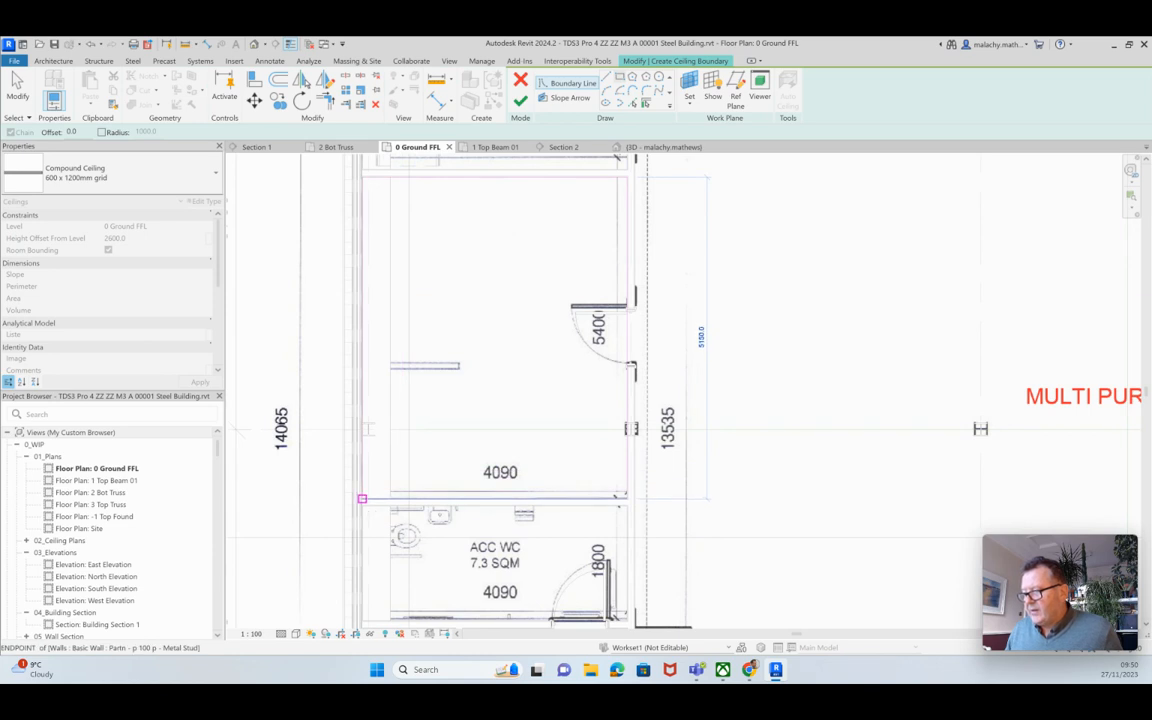
{"action": "left_click", "coordinate": [362, 497]}
Step: Move the ceiling rectangle's lower edge to the far wall of the ACC WC so the boundary includes that room
{"action": "scroll", "coordinate": [451, 523], "scroll_direction": "down", "scroll_amount": 1}
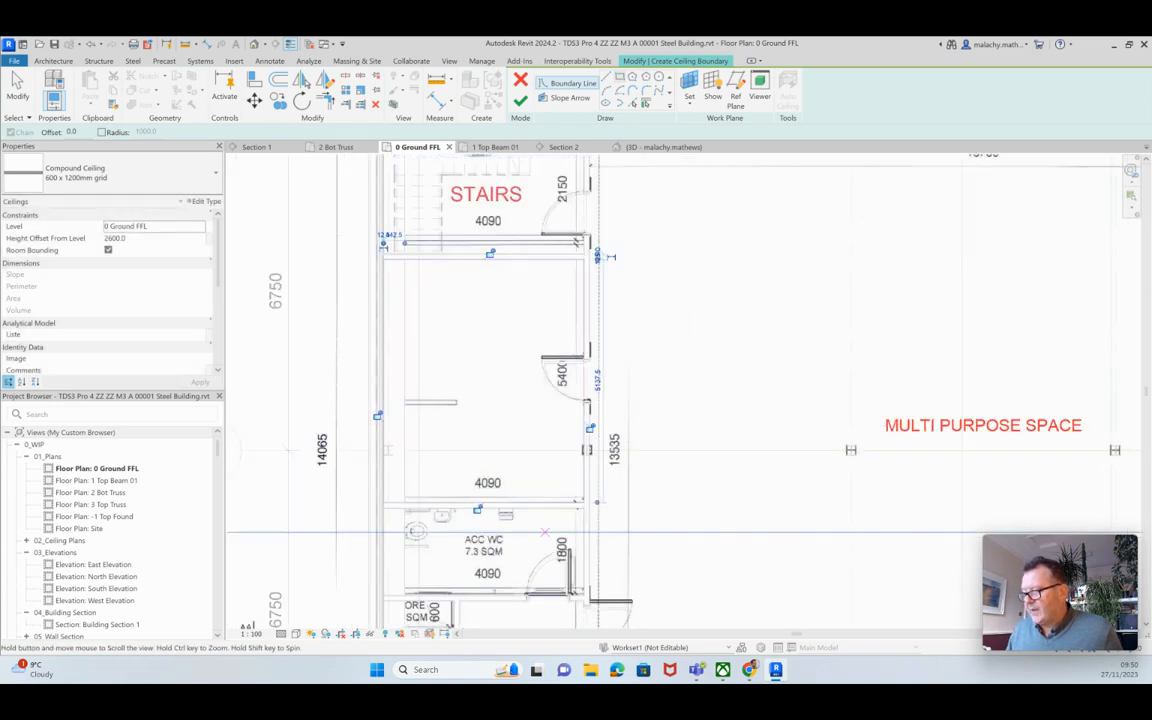
{"action": "middle_click_drag", "start_coordinate": [451, 523], "coordinate": [396, 323]}
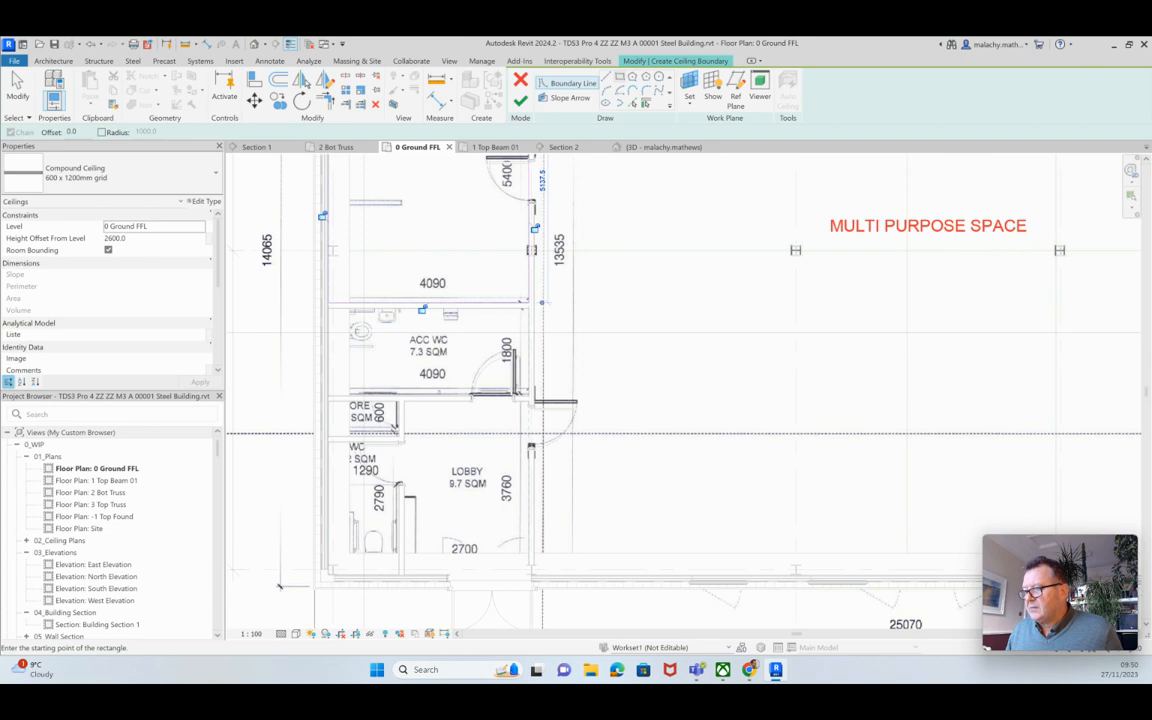
{"action": "key", "text": "Escape"}
{"action": "scroll", "coordinate": [438, 373], "scroll_direction": "down", "scroll_amount": 2}
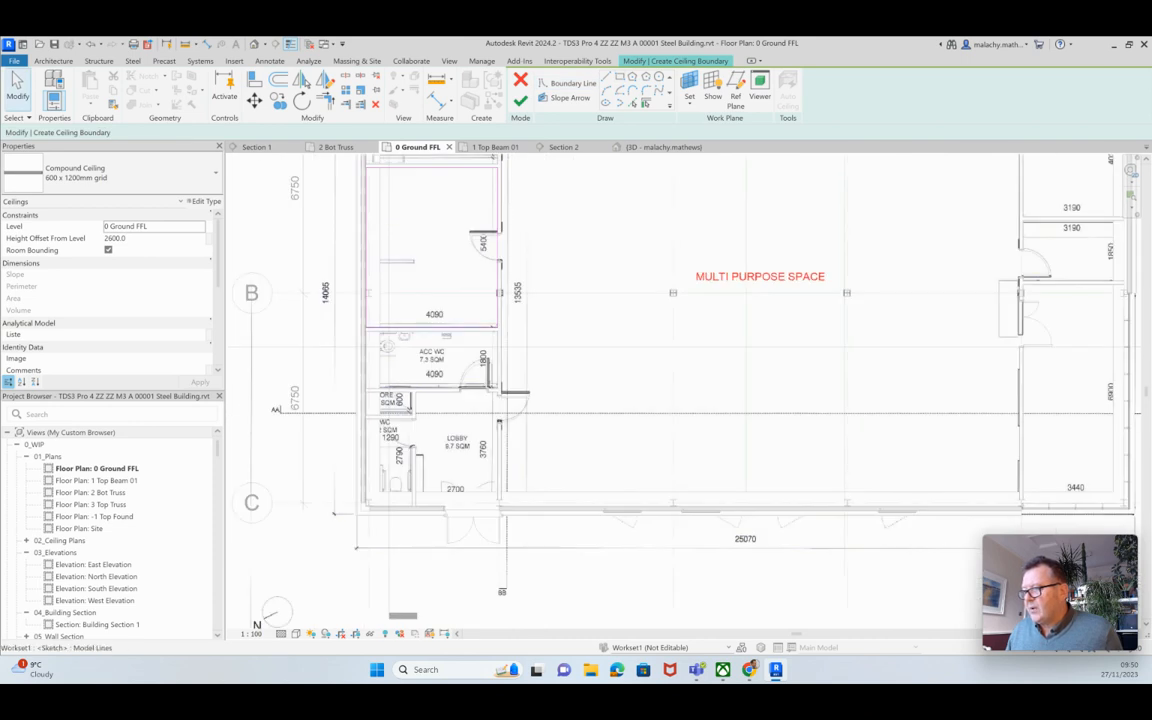
{"action": "left_click", "coordinate": [441, 327]}
{"action": "left_click_drag", "start_coordinate": [441, 327], "coordinate": [423, 390]}
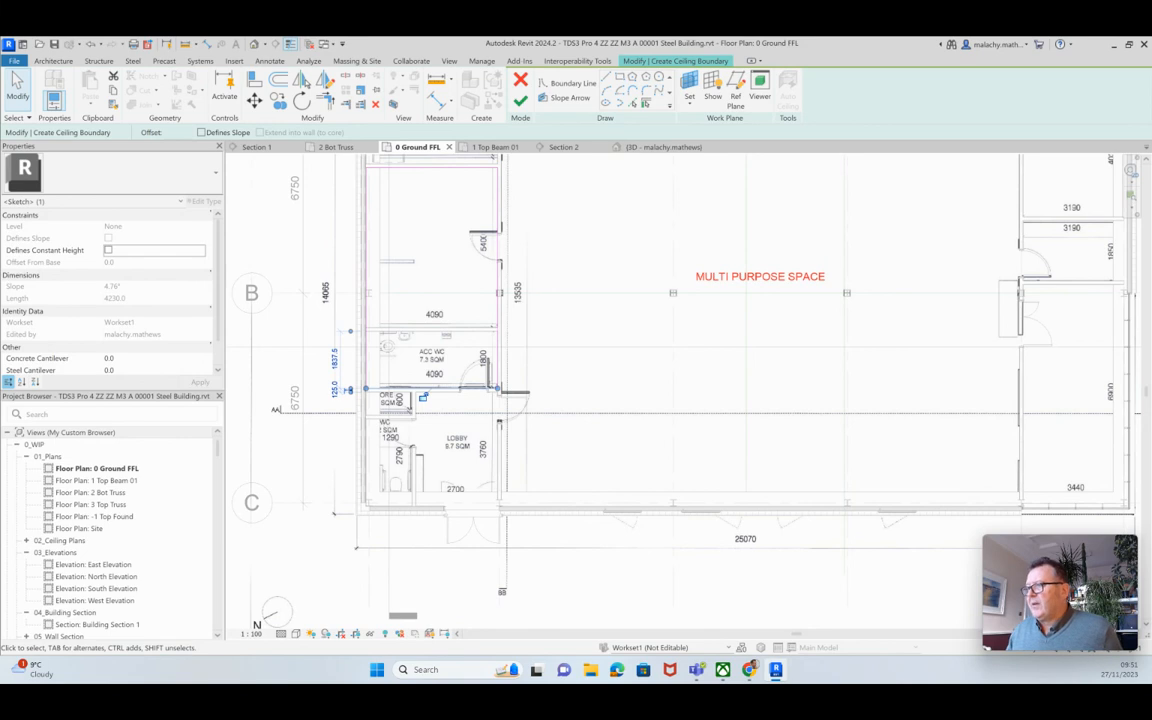
Step: Add a rectangular ceiling boundary around the lobby, from the ACC WC wall to the front liner wall
{"action": "left_click", "coordinate": [620, 77]}
{"action": "scroll", "coordinate": [477, 409], "scroll_direction": "up", "scroll_amount": 3}
{"action": "scroll", "coordinate": [483, 407], "scroll_direction": "up", "scroll_amount": 1}
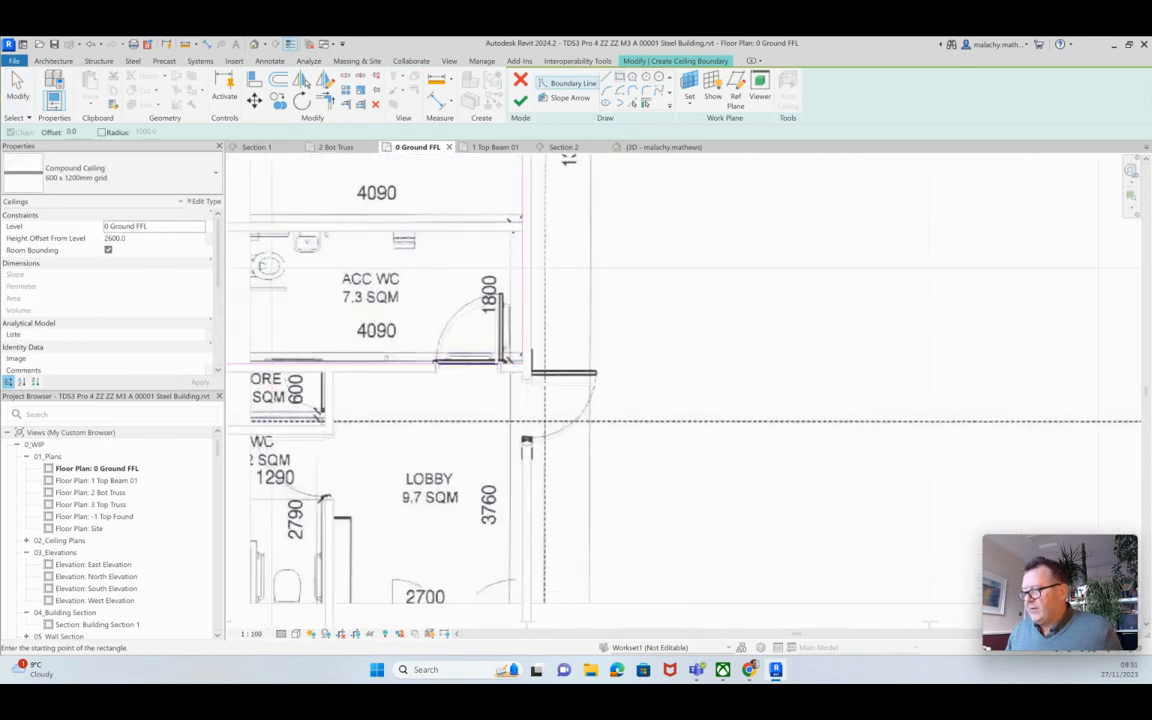
{"action": "left_click", "coordinate": [523, 372]}
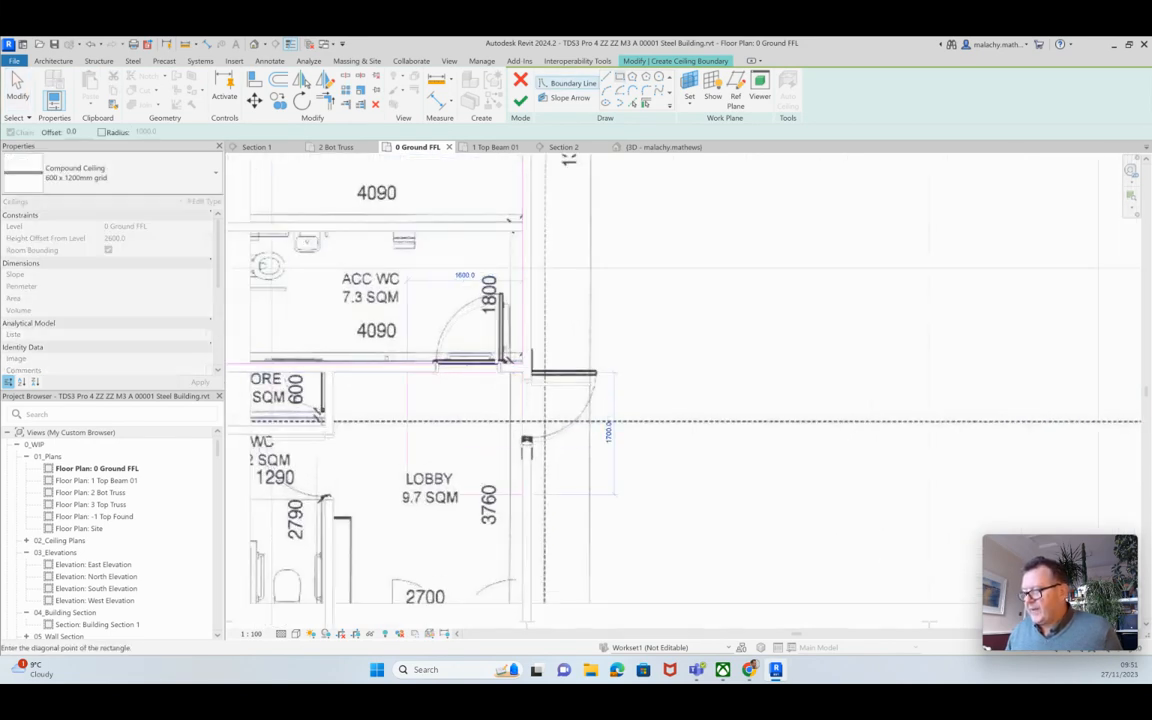
{"action": "middle_click_drag", "start_coordinate": [420, 480], "coordinate": [467, 308]}
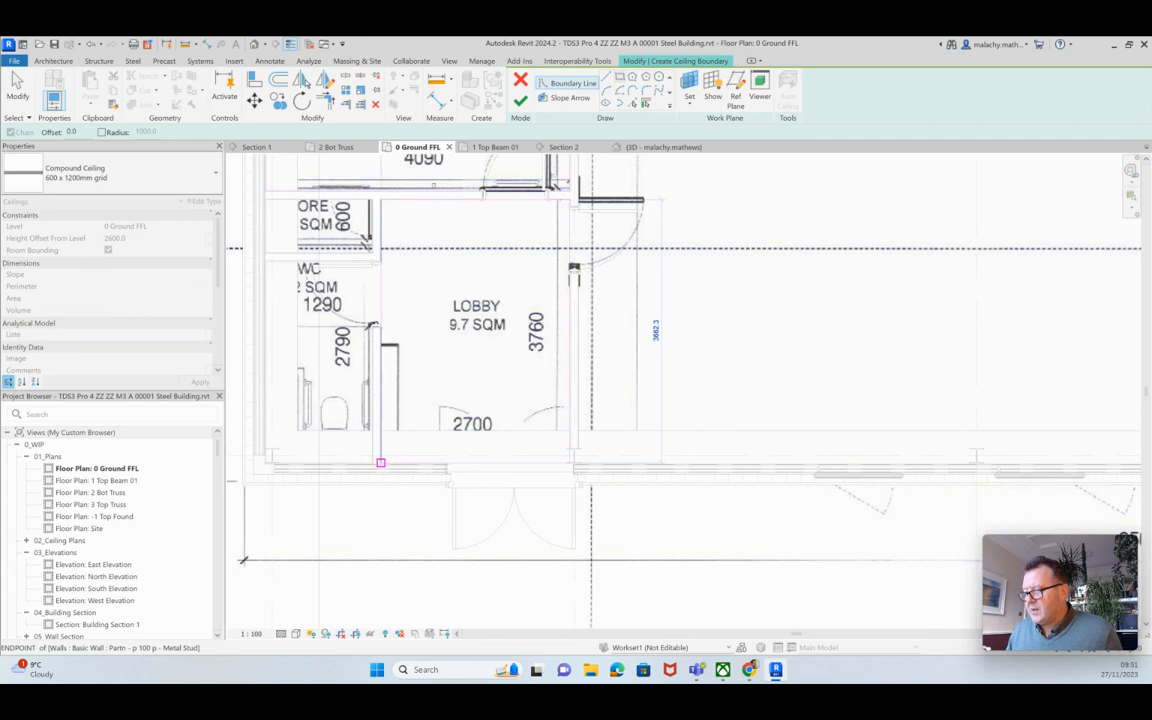
{"action": "left_click", "coordinate": [380, 462]}
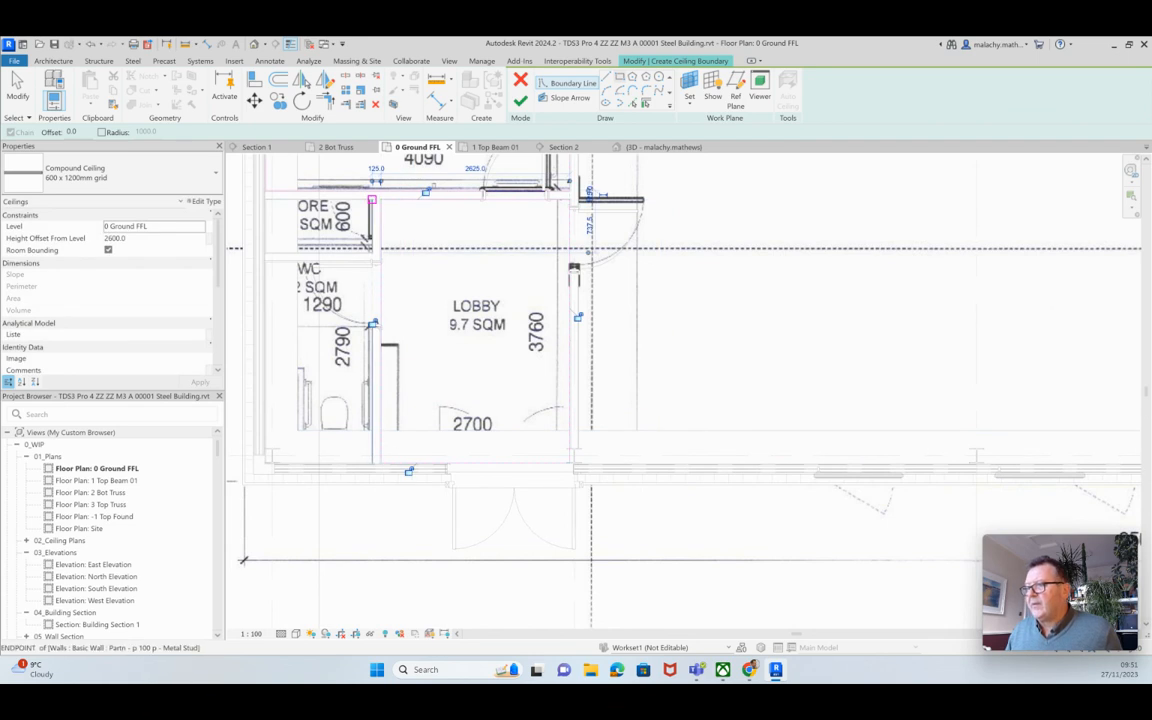
Step: Add a rectangular ceiling boundary around the store and small WC beside the lobby, and finish the ceiling sketch
{"action": "left_click", "coordinate": [372, 199]}
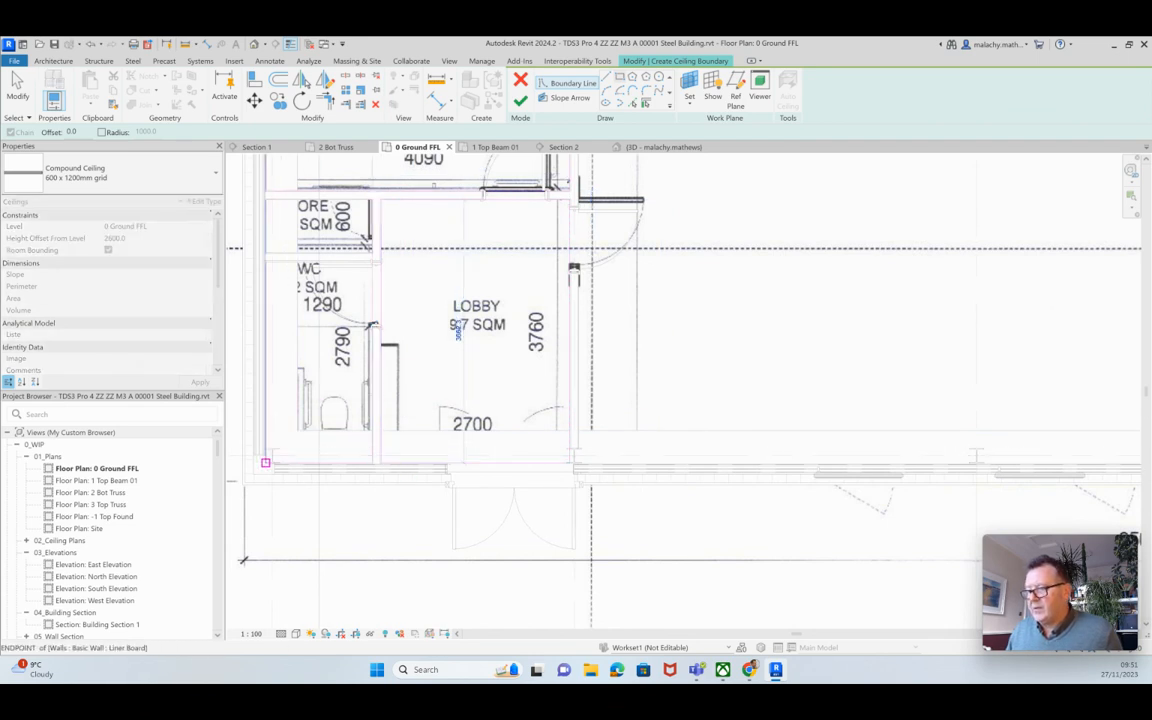
{"action": "left_click", "coordinate": [242, 560]}
{"action": "scroll", "coordinate": [242, 560], "scroll_direction": "down", "scroll_amount": 4}
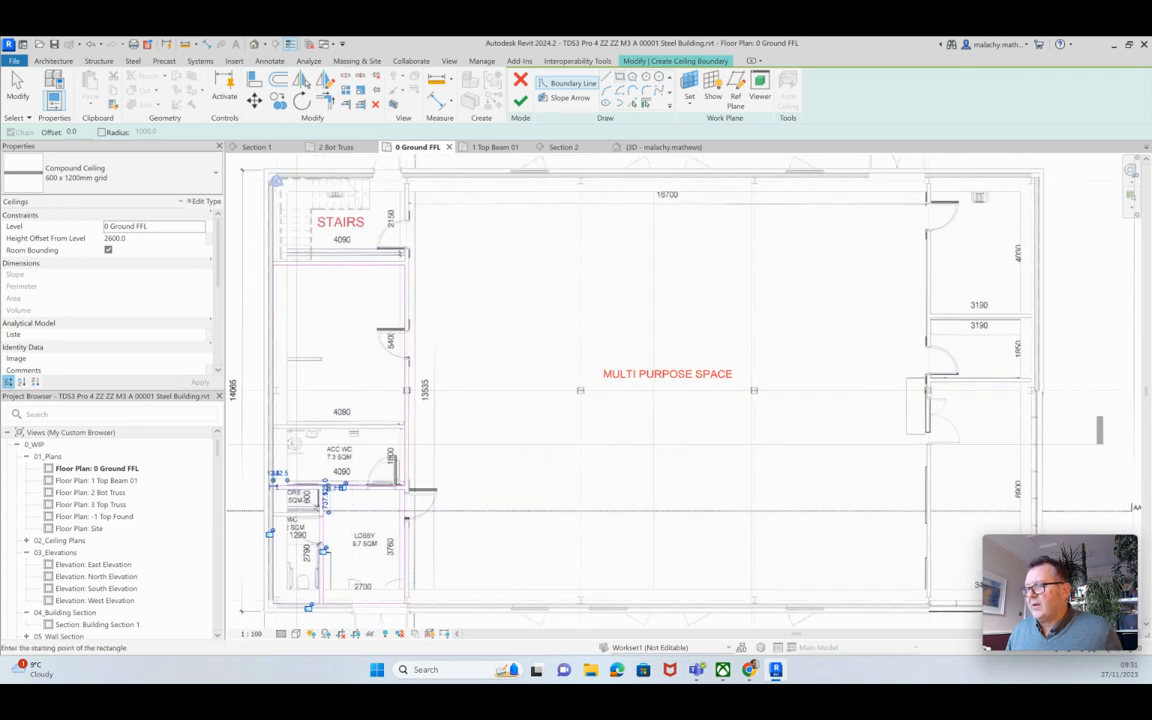
{"action": "key", "text": "Escape"}
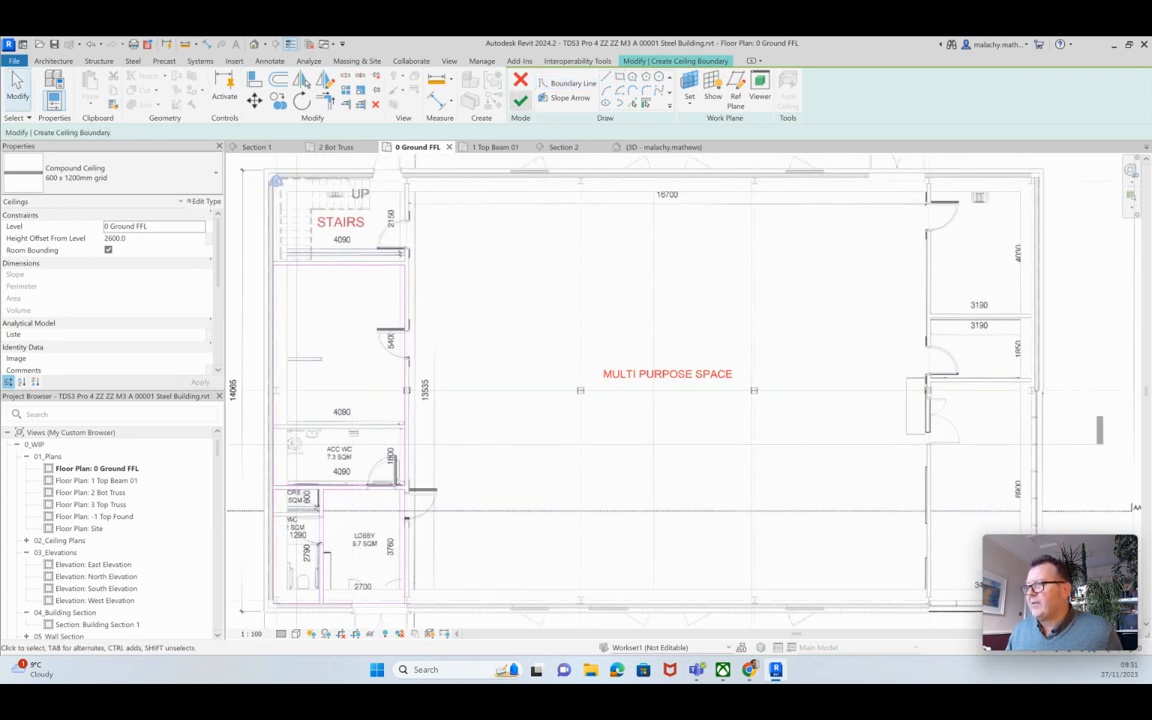
{"action": "left_click", "coordinate": [520, 101]}
Step: In Section 2, nudge the new ceiling down below the first-floor beams to a height offset of 2440 mm
{"action": "scroll", "coordinate": [491, 277], "scroll_direction": "down", "scroll_amount": 3}
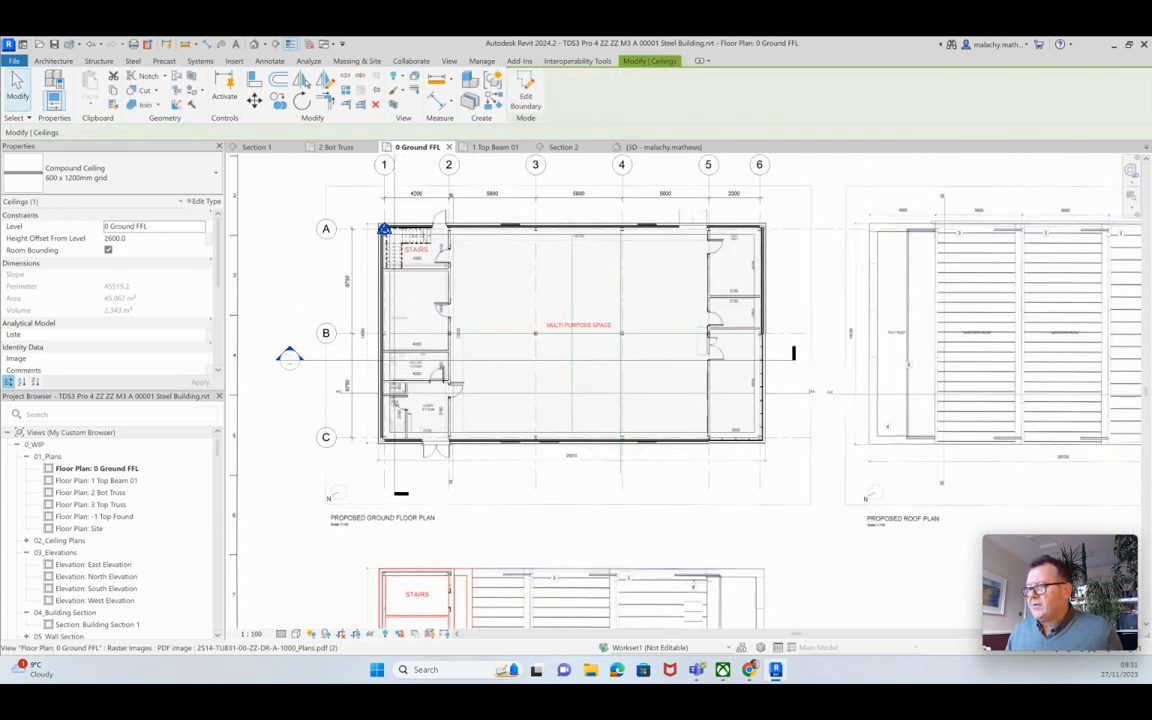
{"action": "middle_click_drag", "start_coordinate": [443, 255], "coordinate": [429, 347]}
{"action": "left_click", "coordinate": [563, 147]}
{"action": "scroll", "coordinate": [482, 420], "scroll_direction": "up", "scroll_amount": 5}
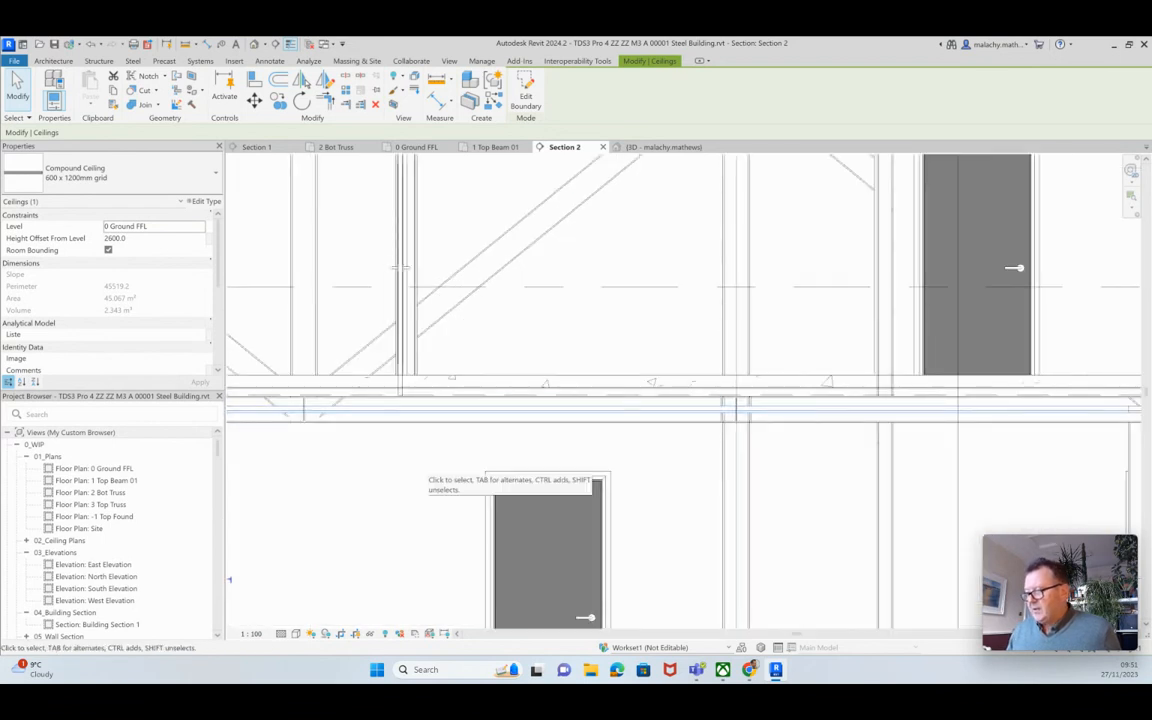
{"action": "key", "text": "Down"}
{"action": "key", "text": "Down"}
{"action": "key", "text": "Down"}
{"action": "key", "text": "Down"}
{"action": "key", "text": "Down"}
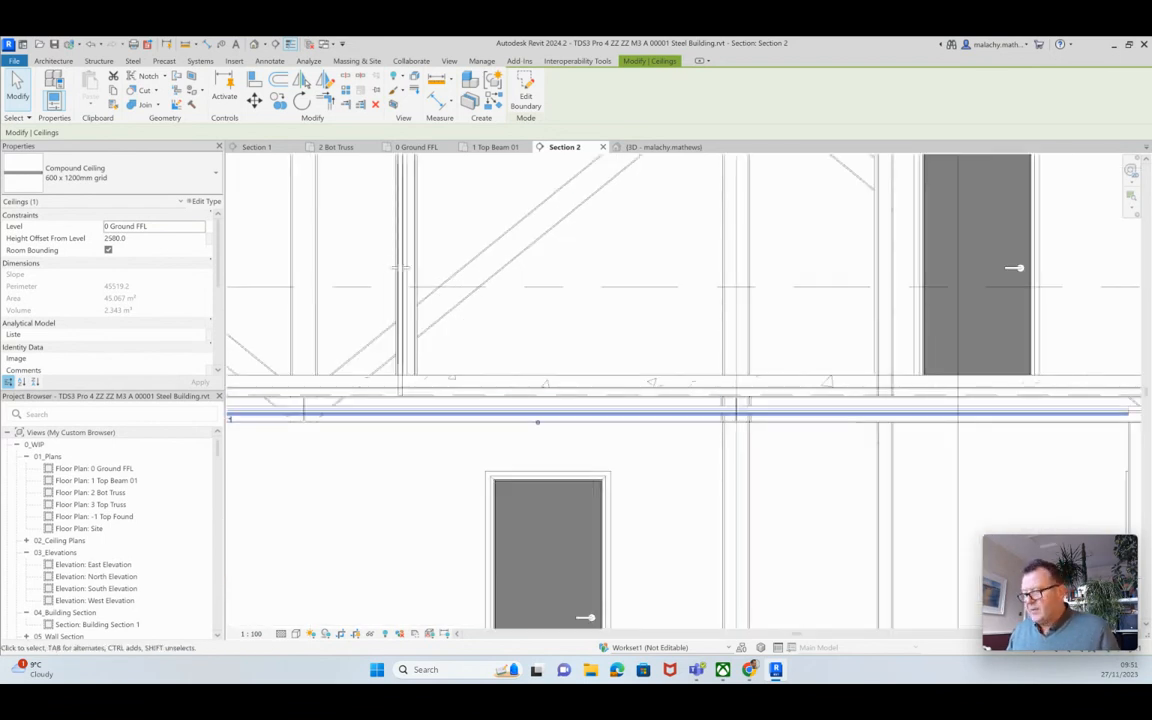
{"action": "key", "text": "Down"}
{"action": "key", "text": "Down"}
{"action": "key", "text": "Down"}
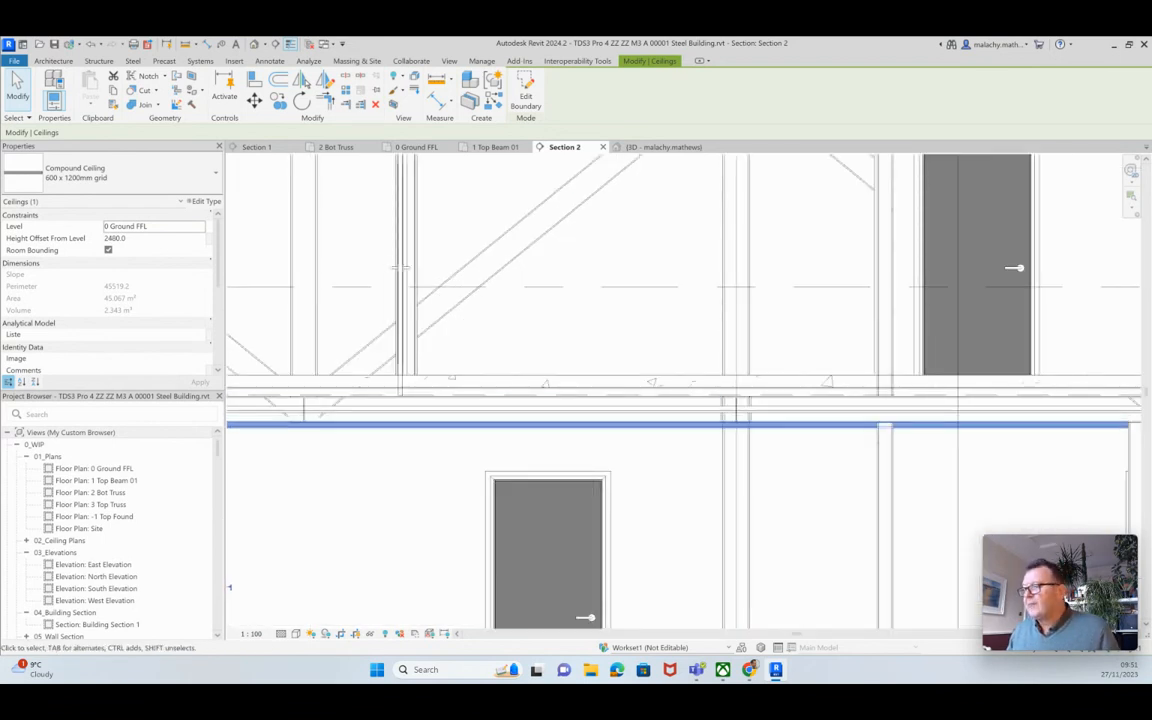
Step: Align the ceiling with the underside of the first-floor universal beams and end the Align command
{"action": "key", "text": "a"}
{"action": "key", "text": "l"}
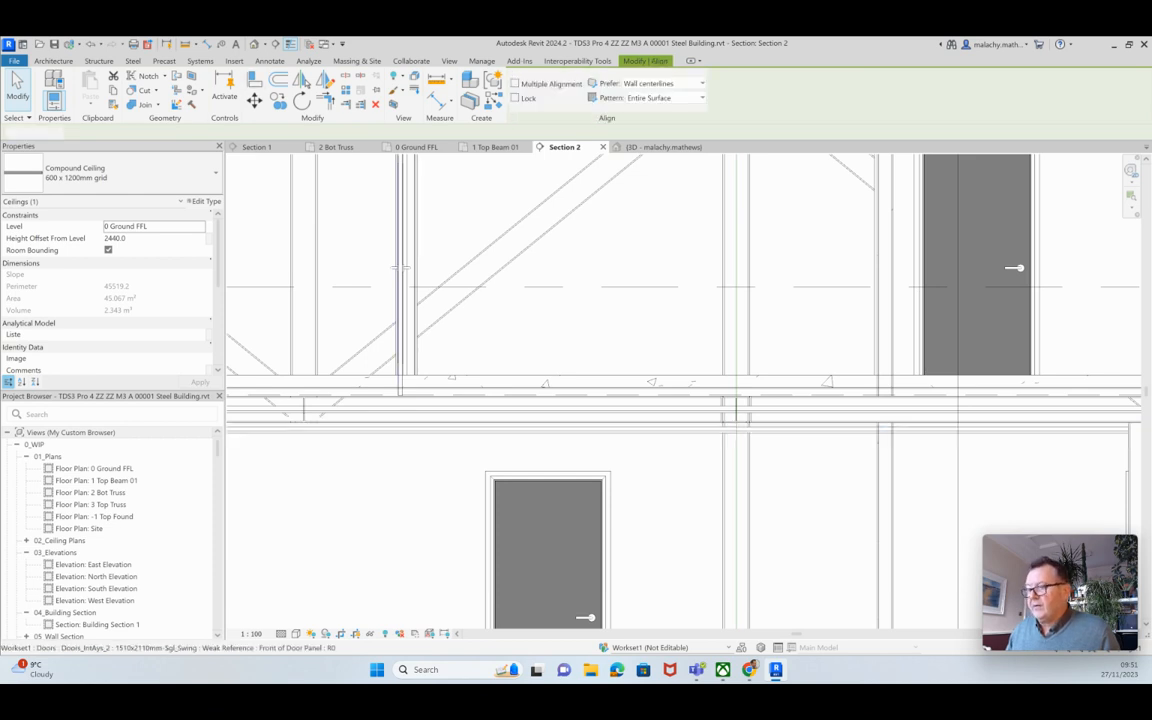
{"action": "scroll", "coordinate": [436, 431], "scroll_direction": "up", "scroll_amount": 5}
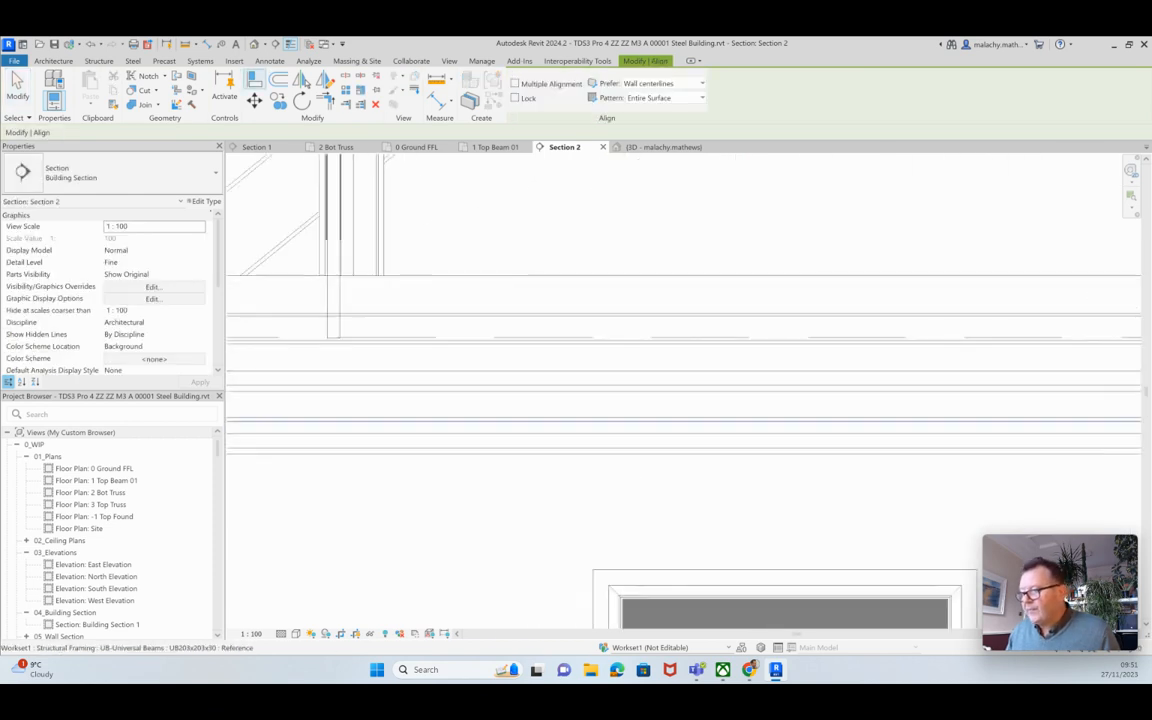
{"action": "scroll", "coordinate": [689, 411], "scroll_direction": "down", "scroll_amount": 5}
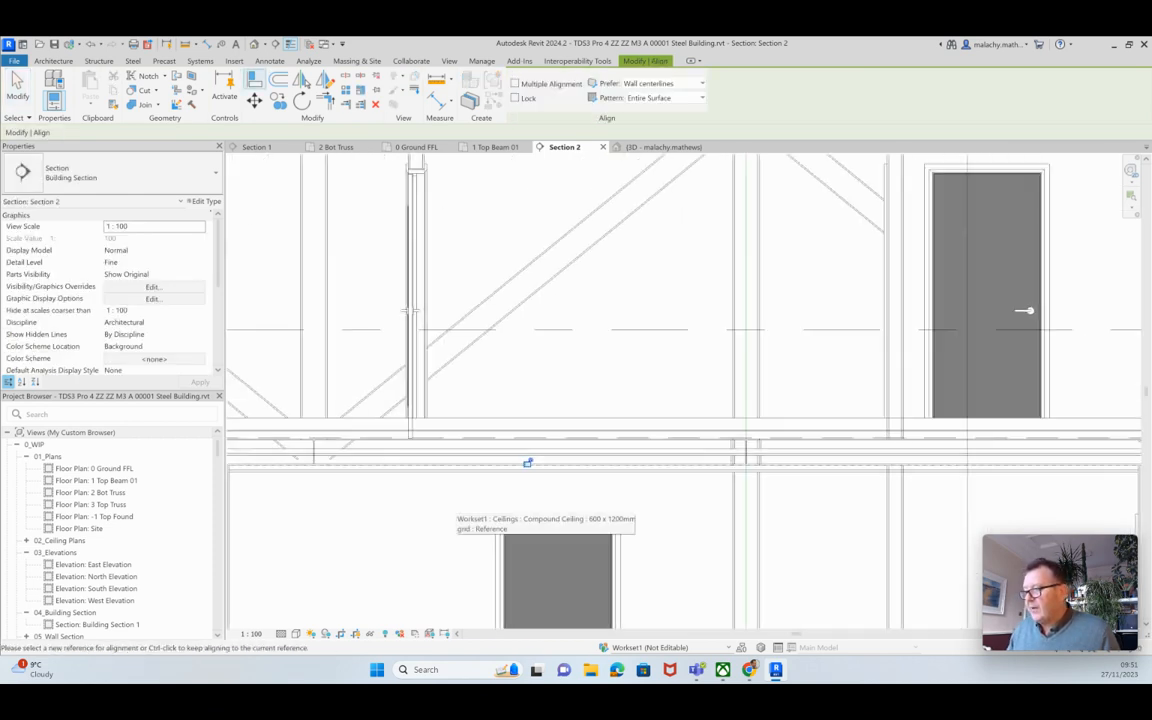
{"action": "middle_click_drag", "start_coordinate": [469, 505], "coordinate": [421, 440]}
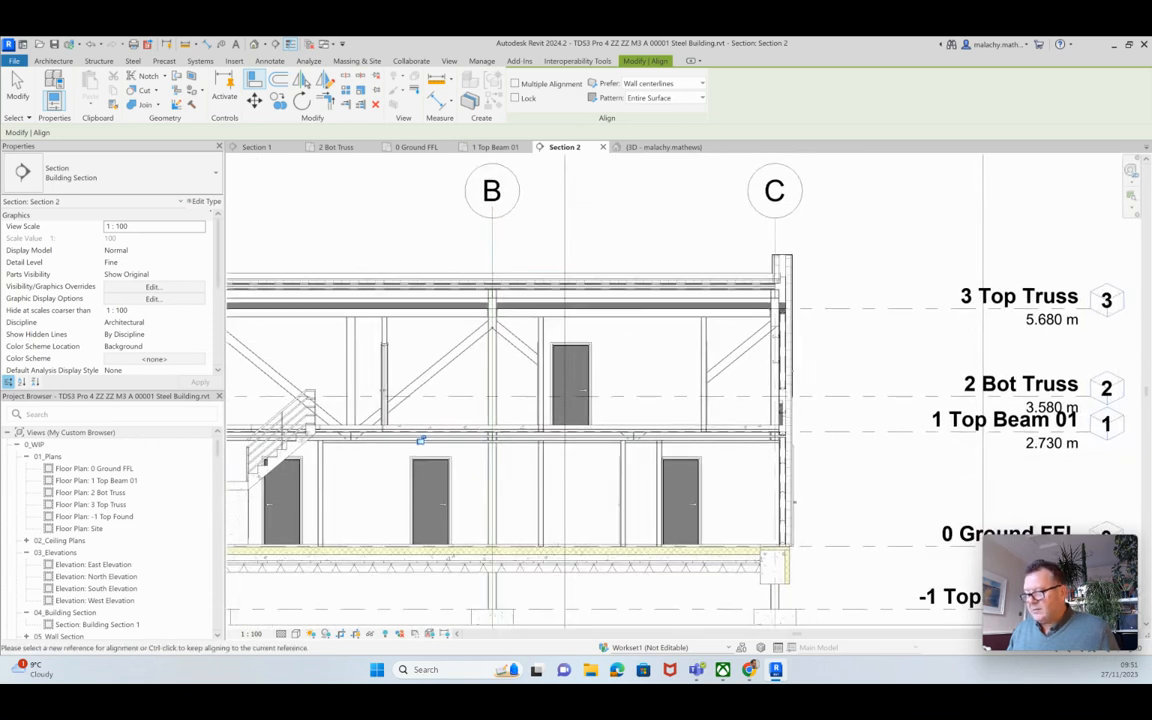
{"action": "key", "text": "Escape"}
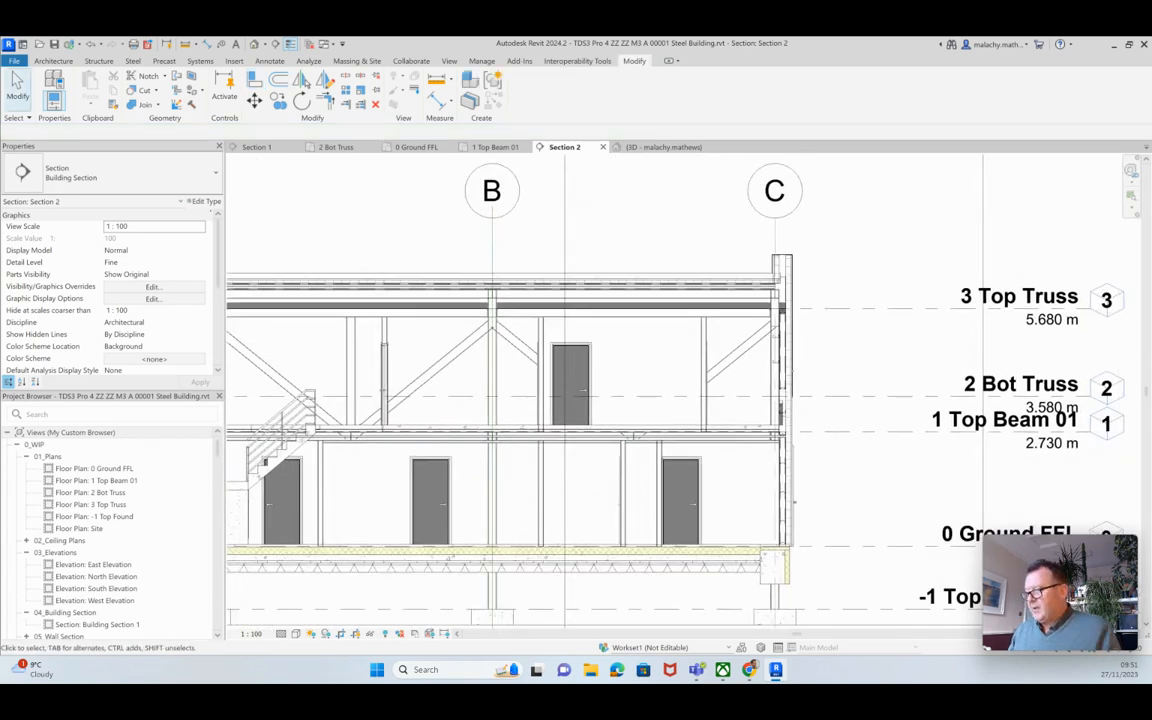
Step: Align the 600 x 1200mm grid ceiling within the first-floor beam depth with the beams' underside in Section 2, and end the Align command
{"action": "scroll", "coordinate": [413, 400], "scroll_direction": "up", "scroll_amount": 3}
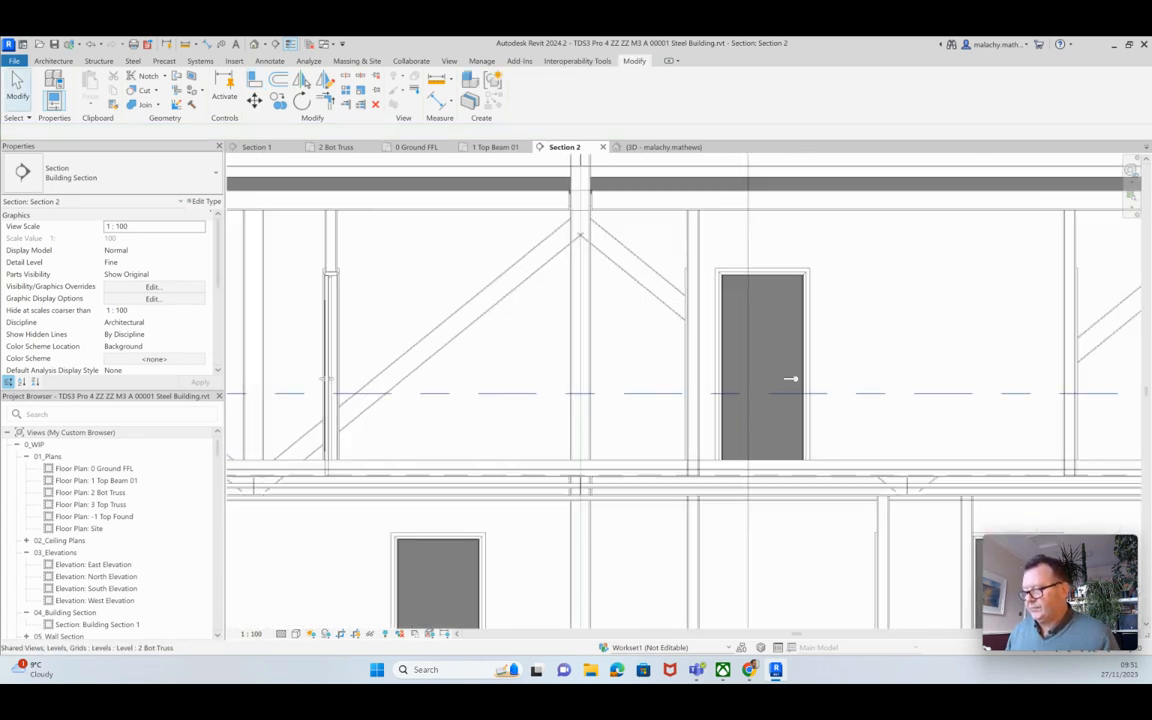
{"action": "left_click", "coordinate": [410, 452]}
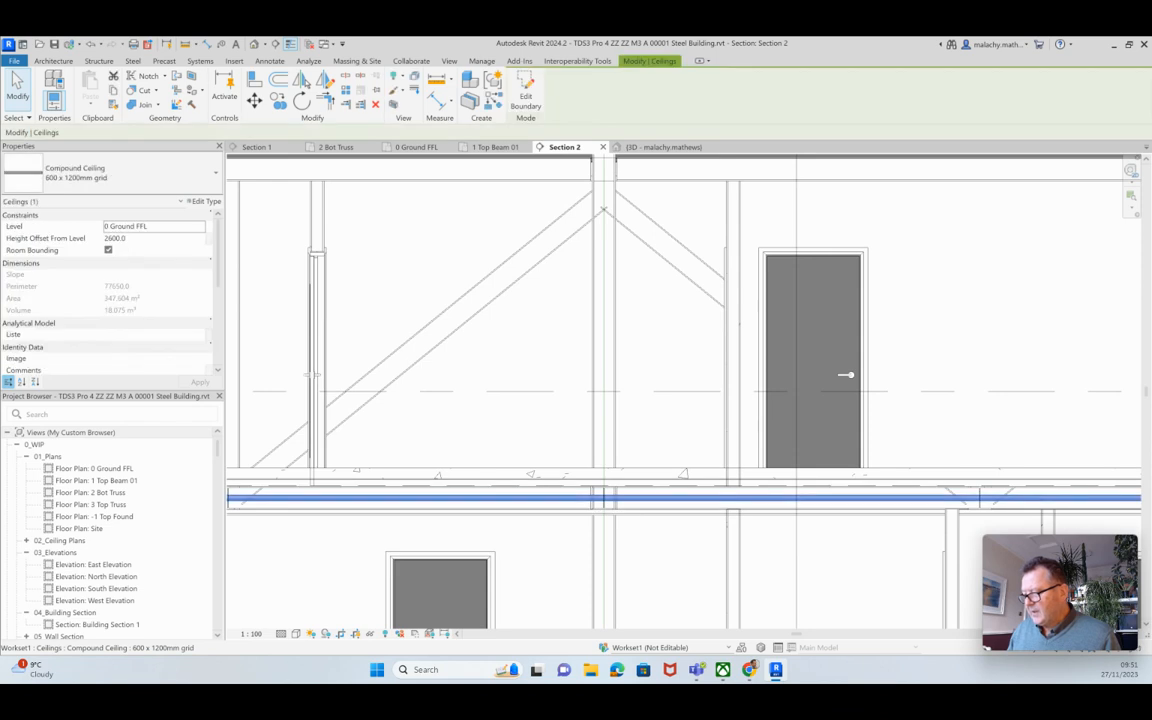
{"action": "key", "text": "Escape"}
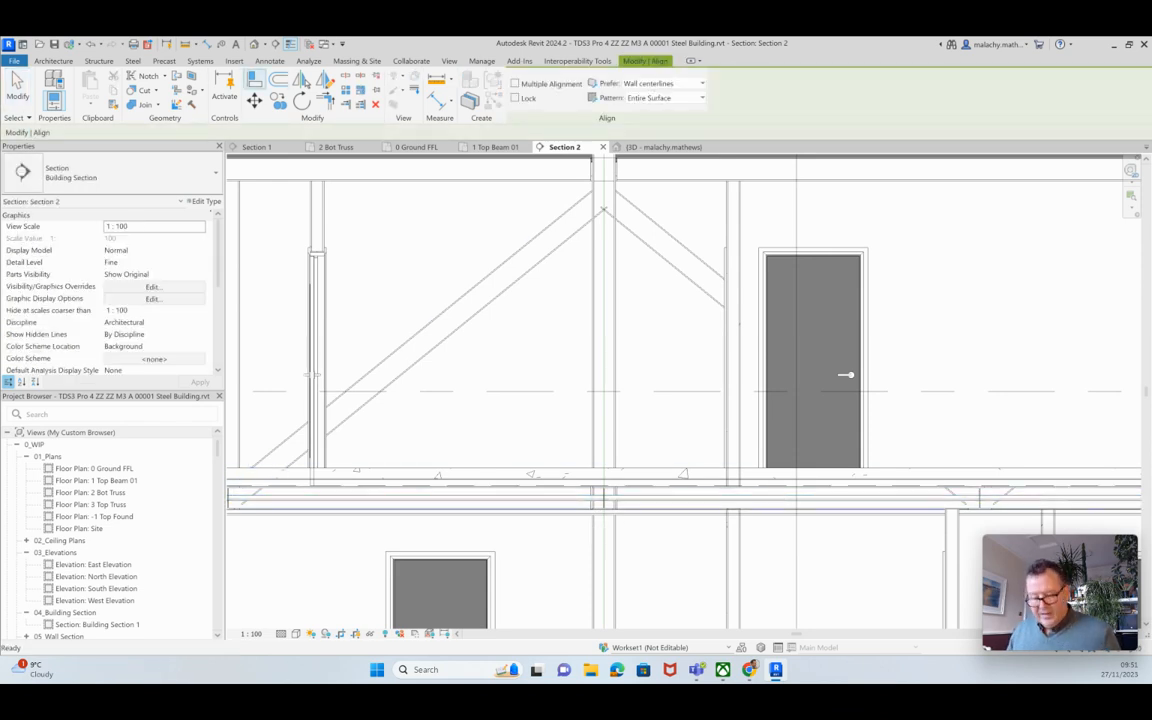
{"action": "key", "text": "Escape"}
{"action": "left_click", "coordinate": [484, 498]}
{"action": "key", "text": "Escape"}
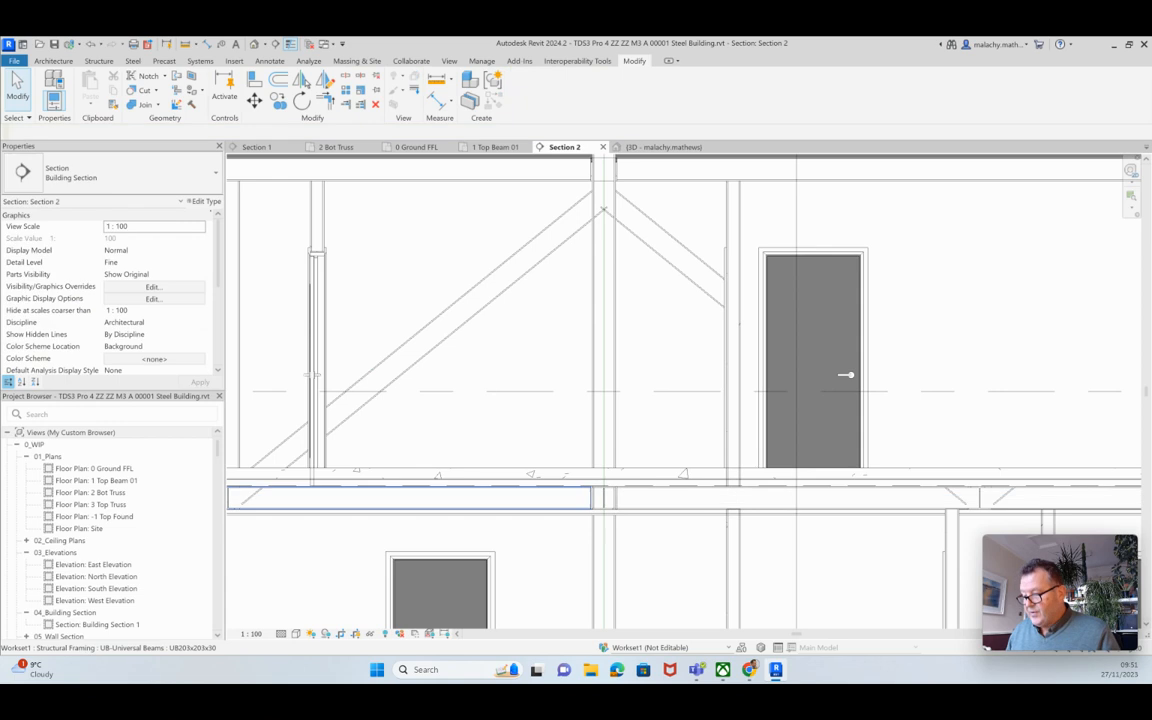
{"action": "scroll", "coordinate": [484, 498], "scroll_direction": "down", "scroll_amount": 2}
{"action": "scroll", "coordinate": [484, 498], "scroll_direction": "down", "scroll_amount": 3}
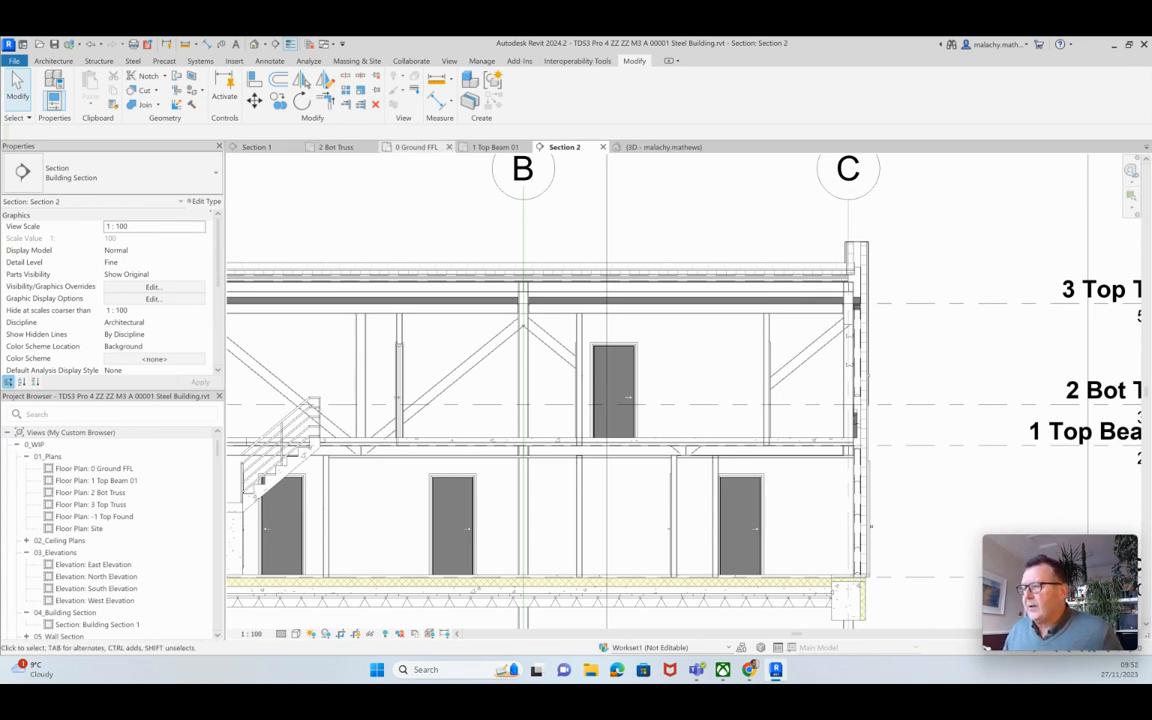
Step: On the 0 Ground FFL floor plan, place a tagged room in the ACC WC and select its tag
{"action": "left_click", "coordinate": [416, 147]}
{"action": "left_click", "coordinate": [53, 61]}
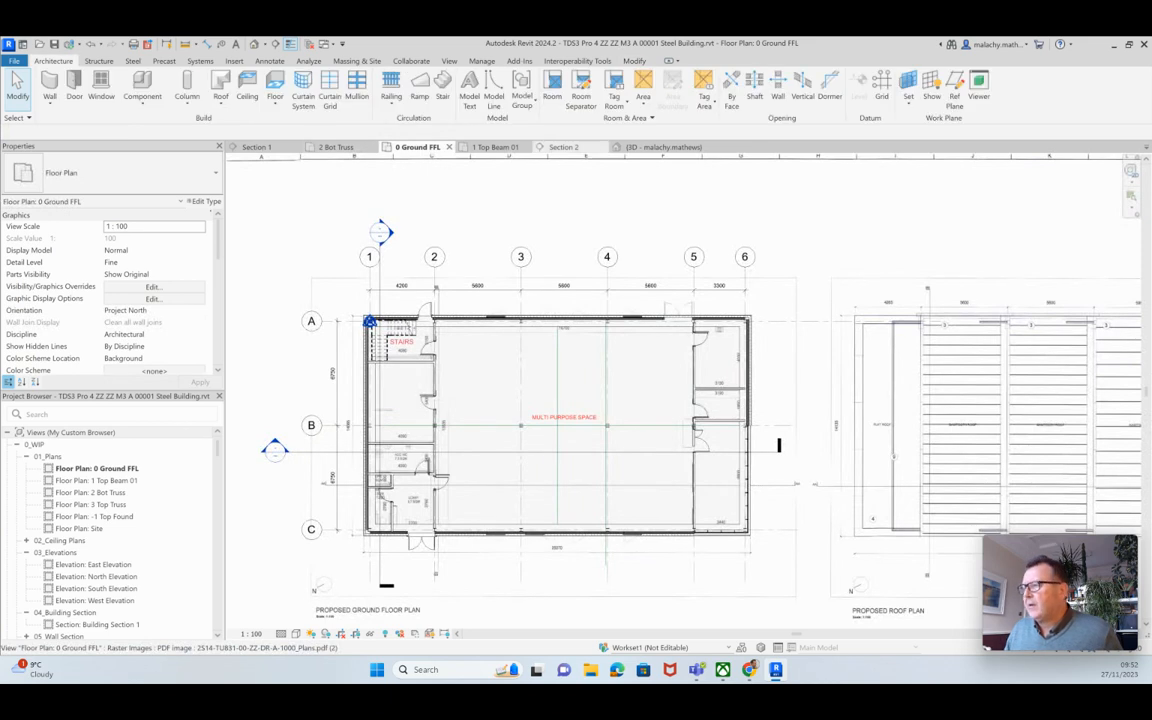
{"action": "left_click", "coordinate": [552, 88]}
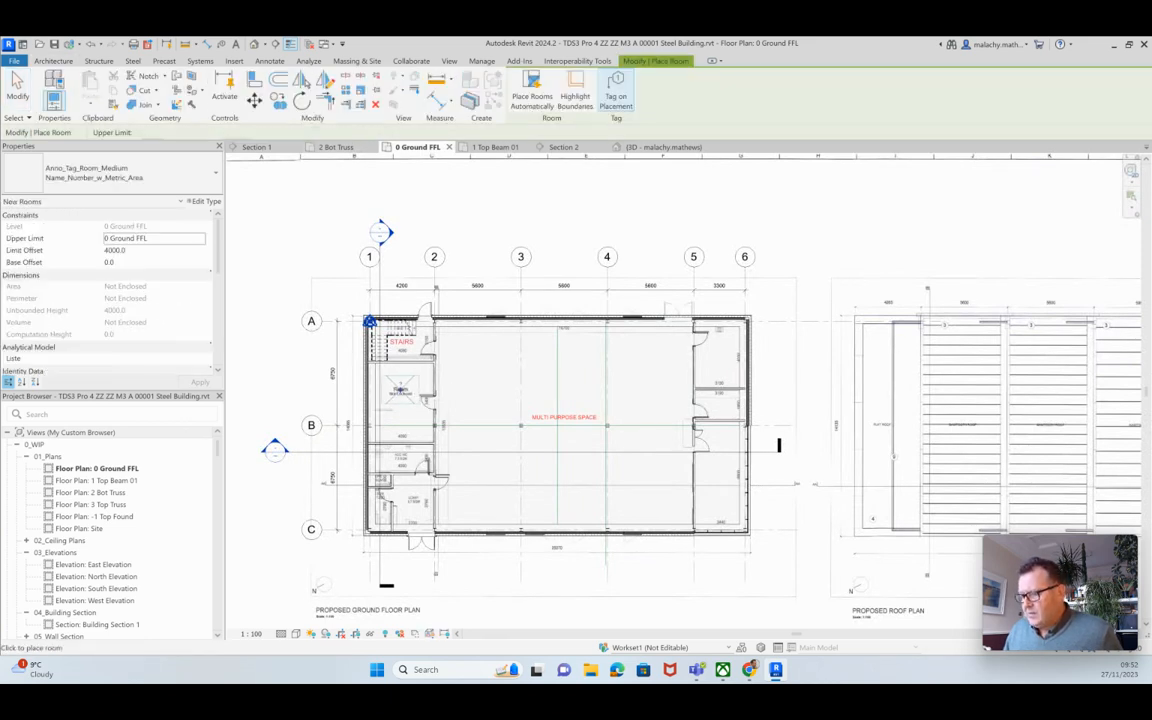
{"action": "scroll", "coordinate": [400, 390], "scroll_direction": "up", "scroll_amount": 4}
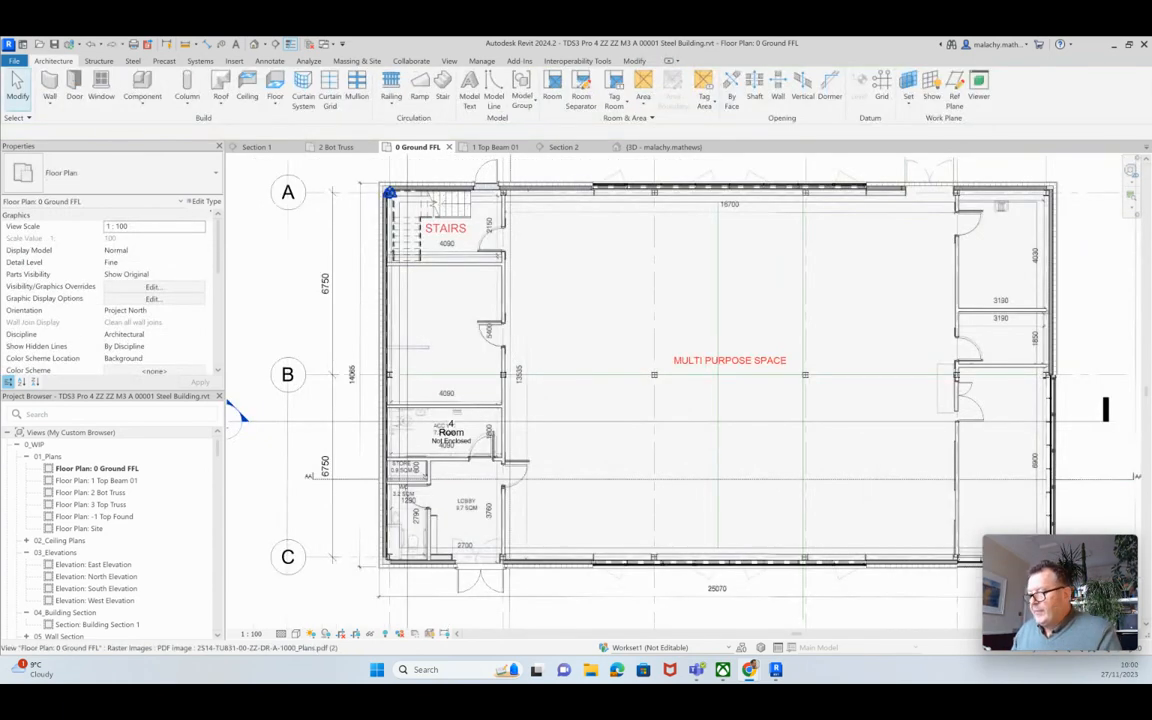
{"action": "scroll", "coordinate": [462, 443], "scroll_direction": "up", "scroll_amount": 4}
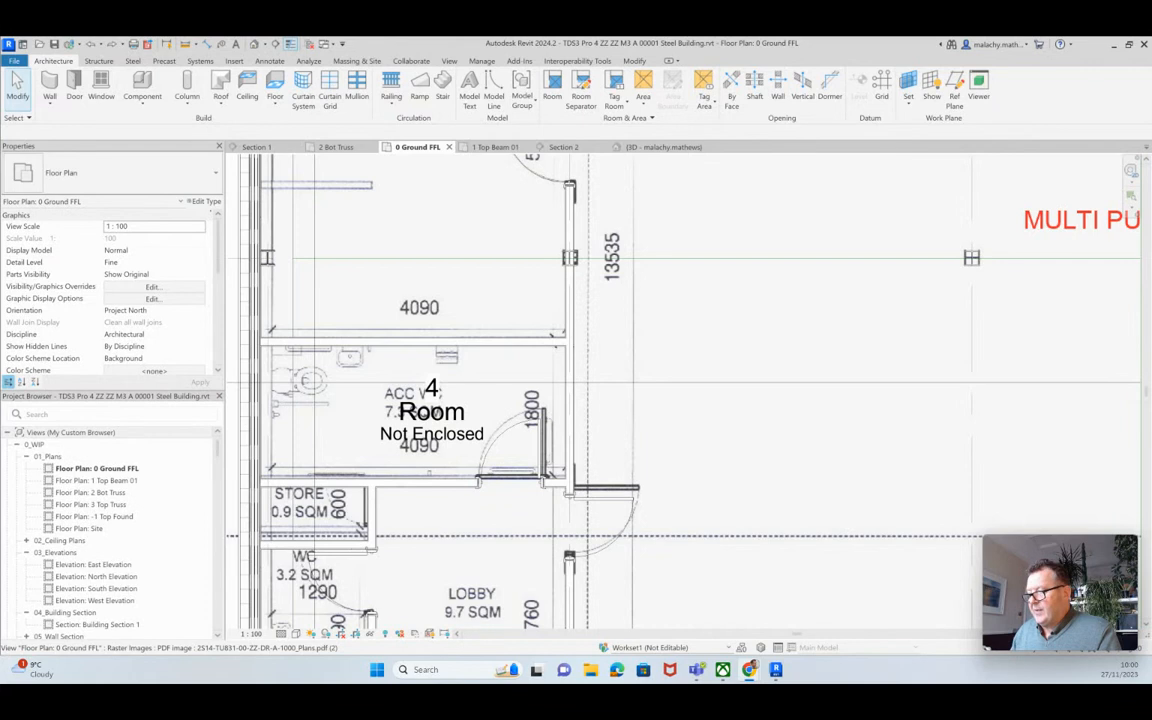
{"action": "left_click", "coordinate": [478, 428]}
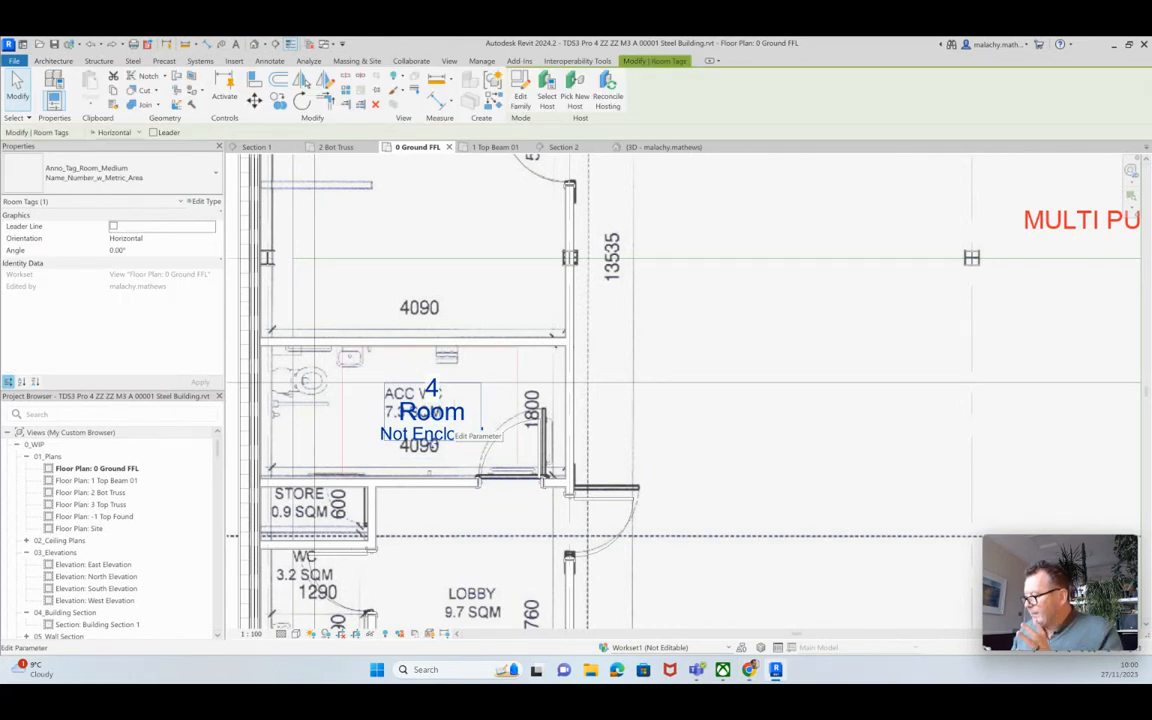
Step: Turn on the Interior Fill and Reference display of Rooms in the ground-floor plan's visibility overrides
{"action": "scroll", "coordinate": [480, 430], "scroll_direction": "down", "scroll_amount": 5}
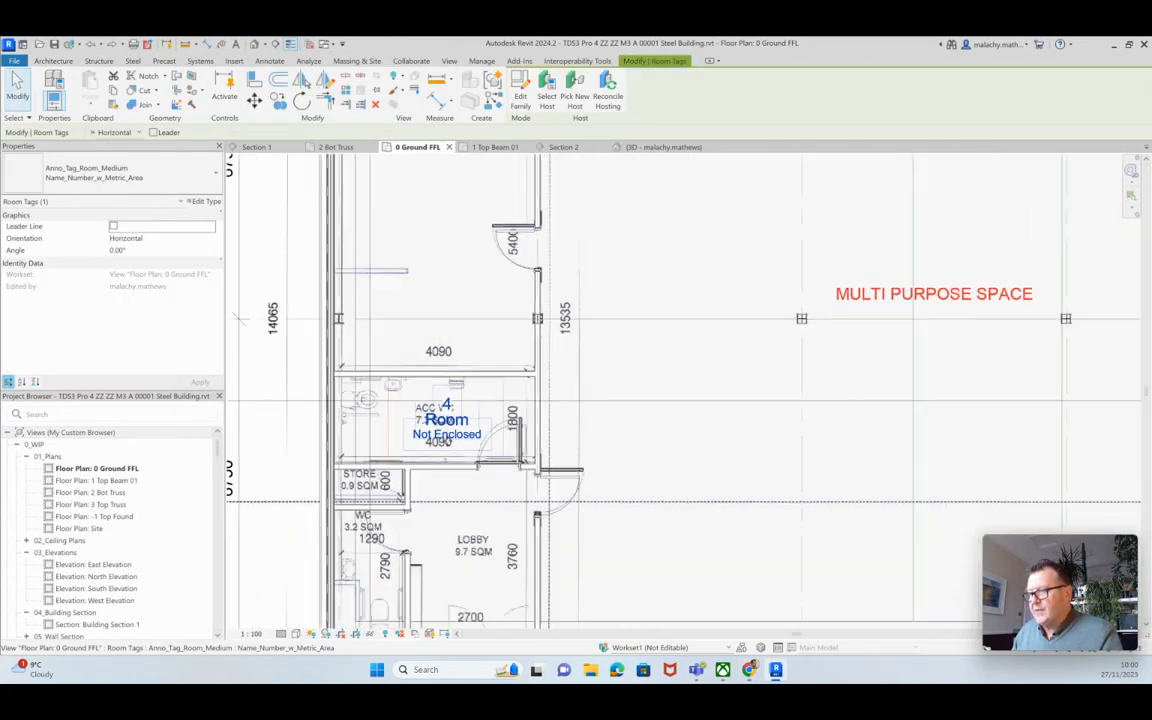
{"action": "scroll", "coordinate": [458, 432], "scroll_direction": "down", "scroll_amount": 4}
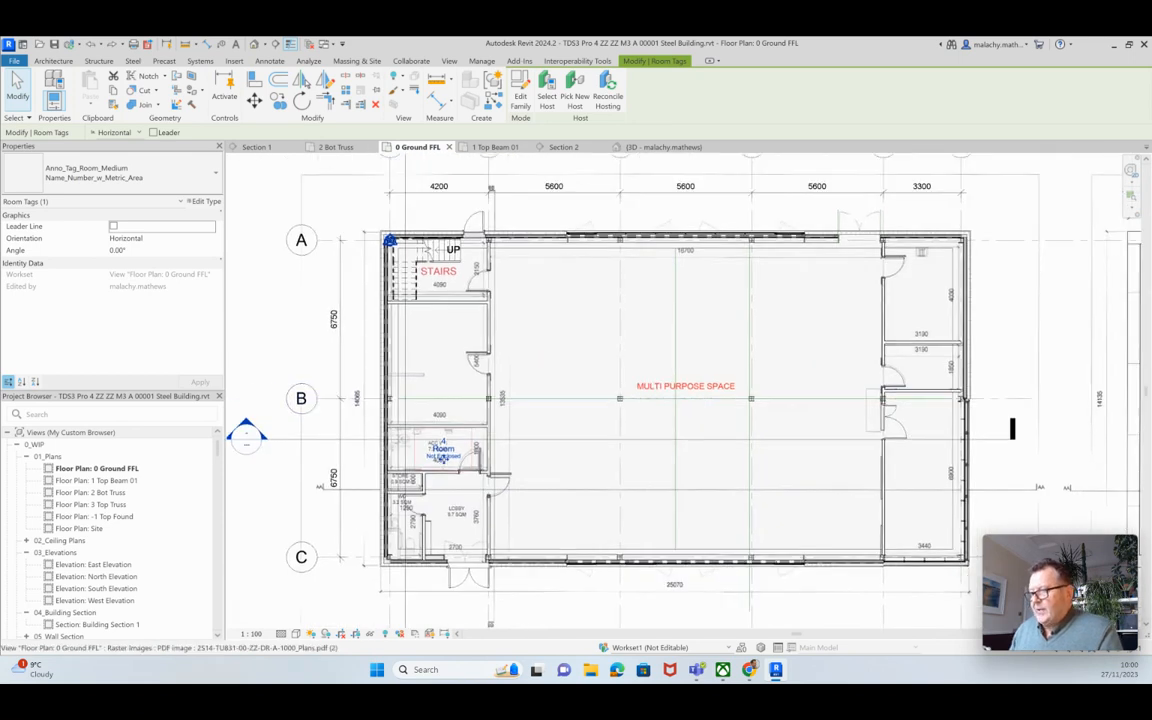
{"action": "middle_click_drag", "start_coordinate": [456, 396], "coordinate": [451, 432]}
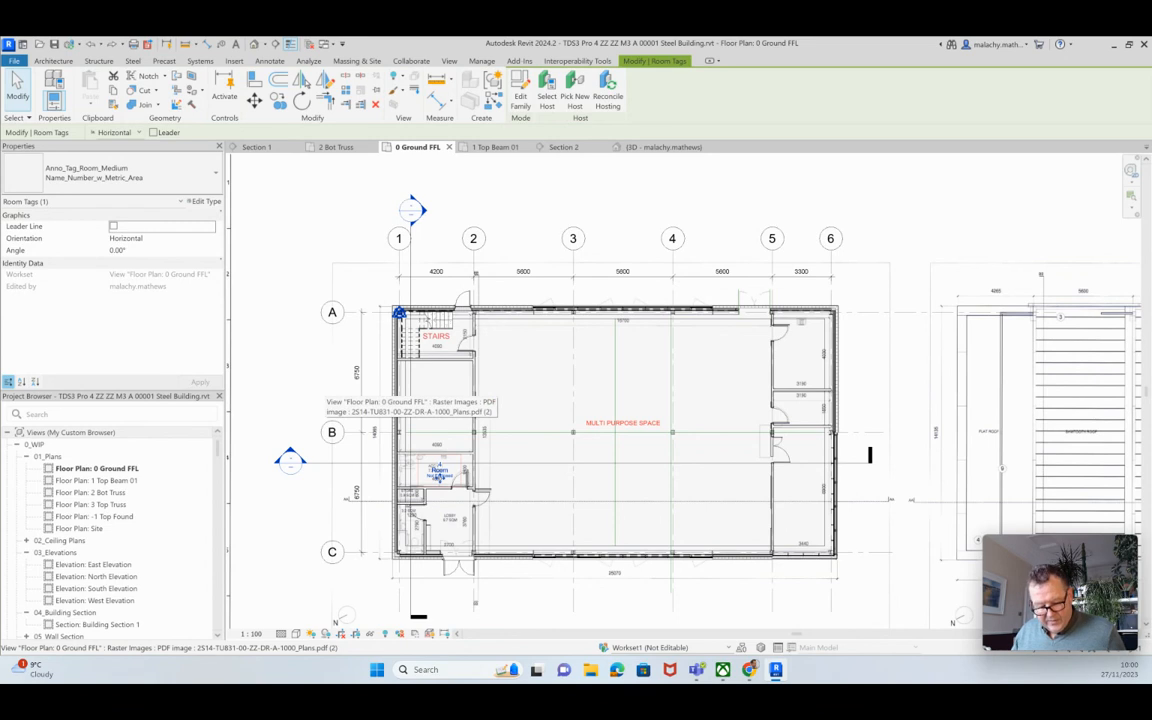
{"action": "key", "text": "v"}
{"action": "key", "text": "v"}
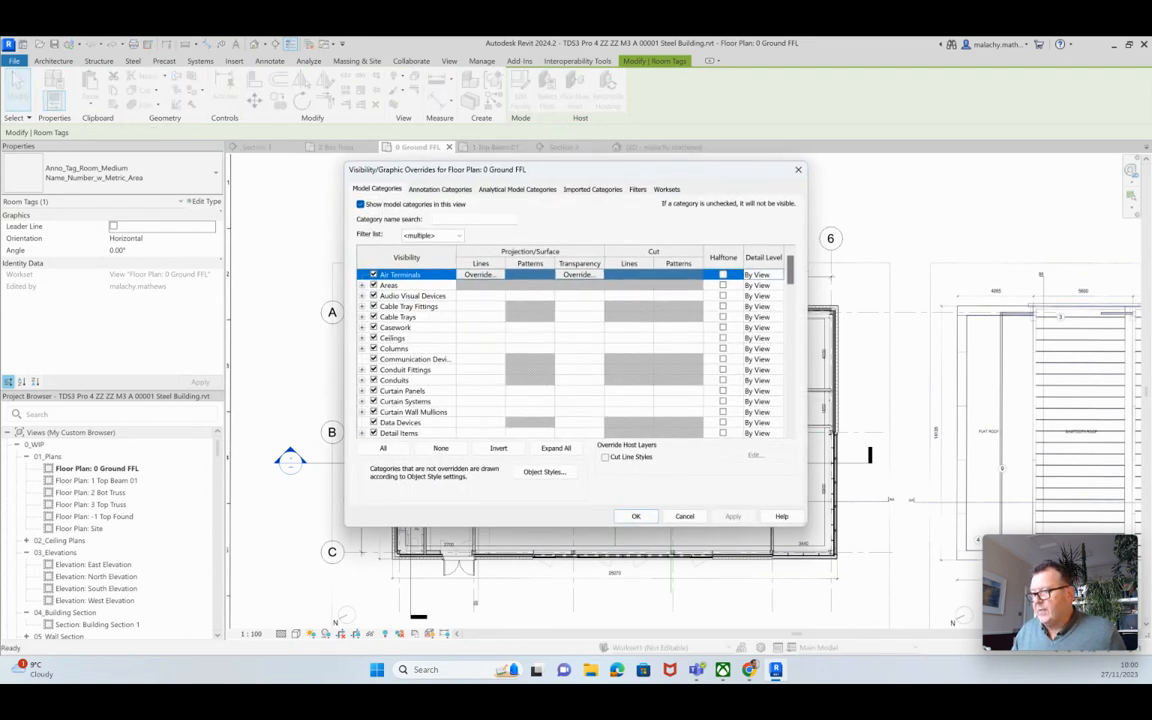
{"action": "scroll", "coordinate": [575, 350], "scroll_direction": "down", "scroll_amount": 11}
{"action": "scroll", "coordinate": [575, 350], "scroll_direction": "down", "scroll_amount": 8}
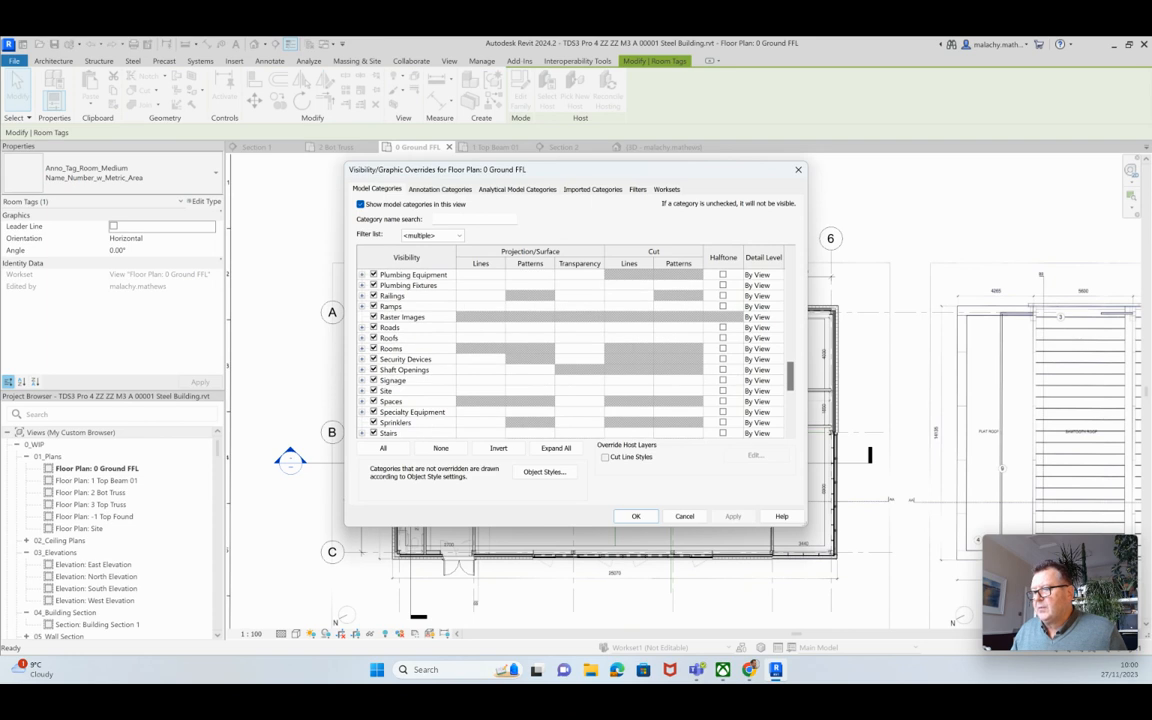
{"action": "left_click", "coordinate": [362, 348]}
{"action": "left_click", "coordinate": [385, 369]}
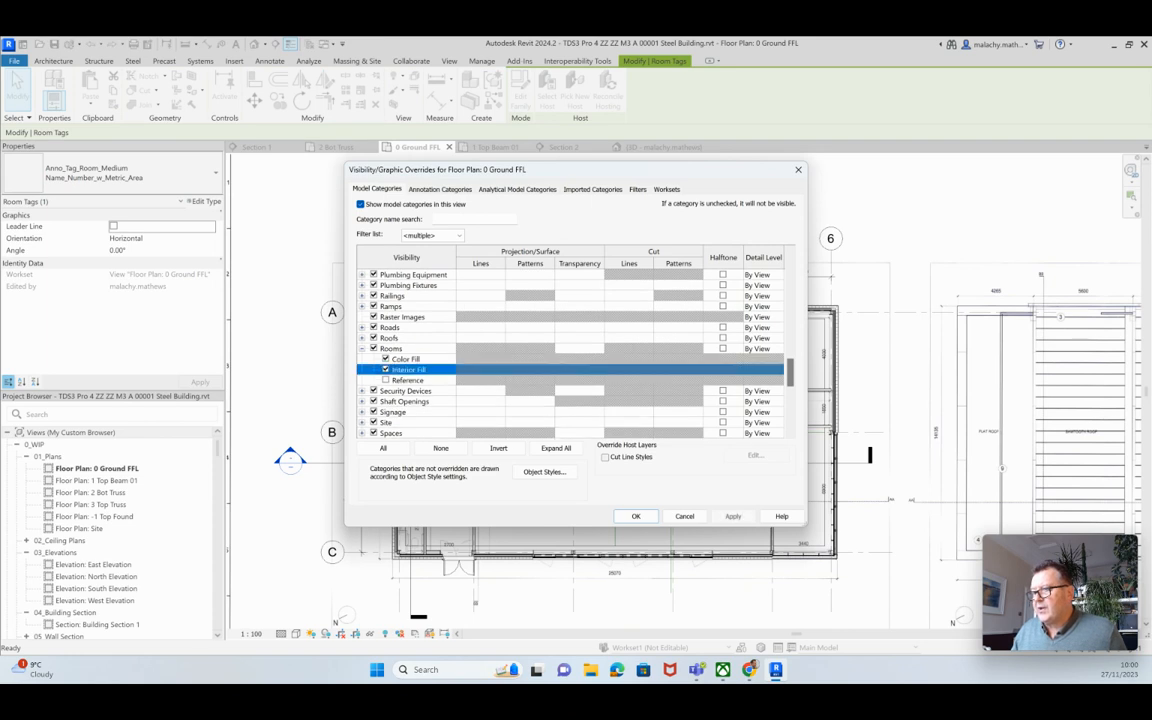
{"action": "left_click", "coordinate": [385, 380]}
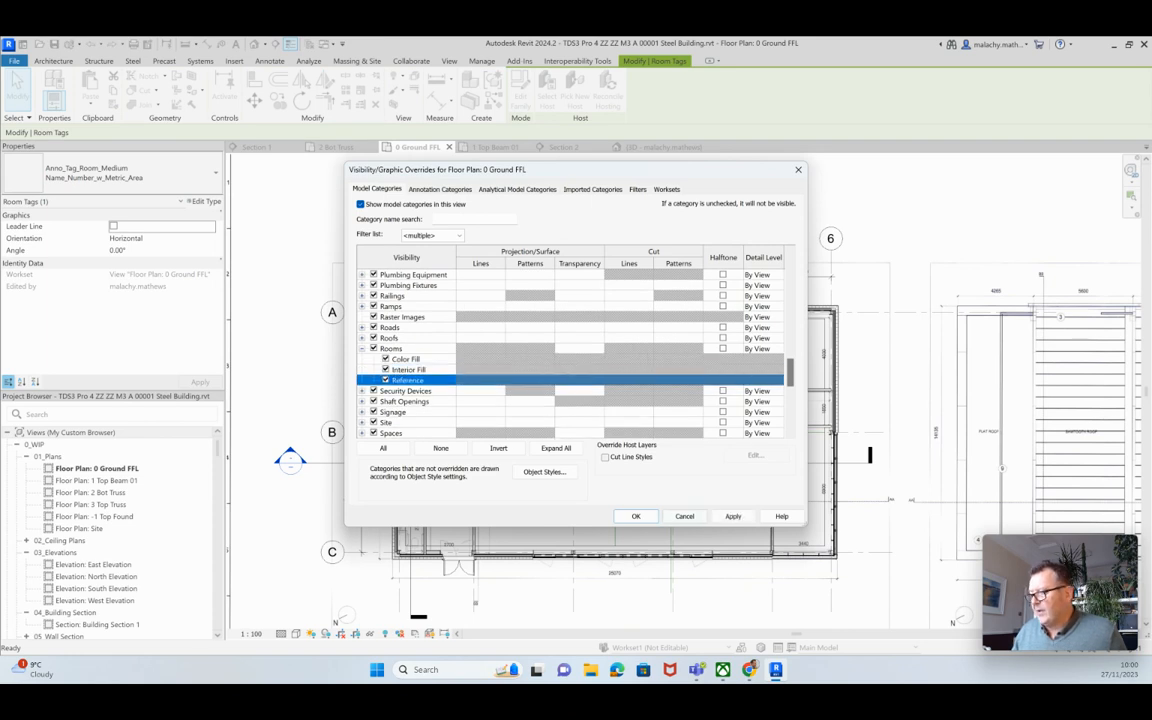
{"action": "left_click", "coordinate": [635, 516]}
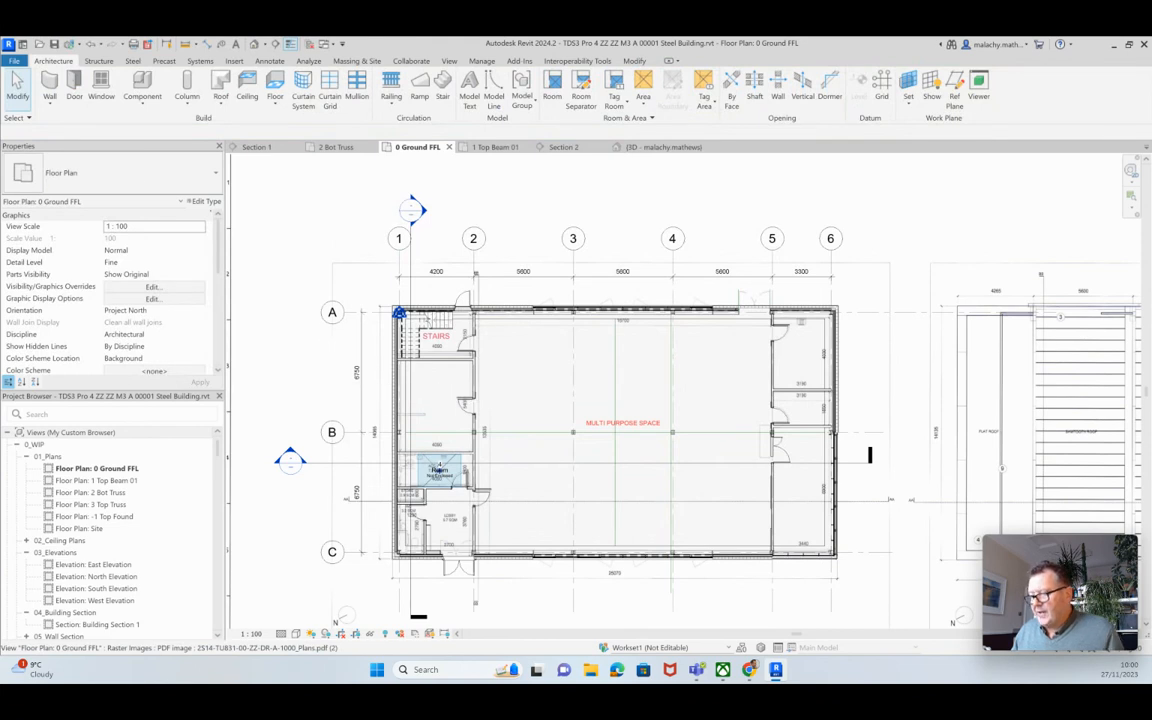
Step: Check the Area and Volume Computations settings, accepting Areas and Volumes with room areas computed at wall finish
{"action": "left_click", "coordinate": [696, 379]}
{"action": "scroll", "coordinate": [450, 480], "scroll_direction": "up", "scroll_amount": 4}
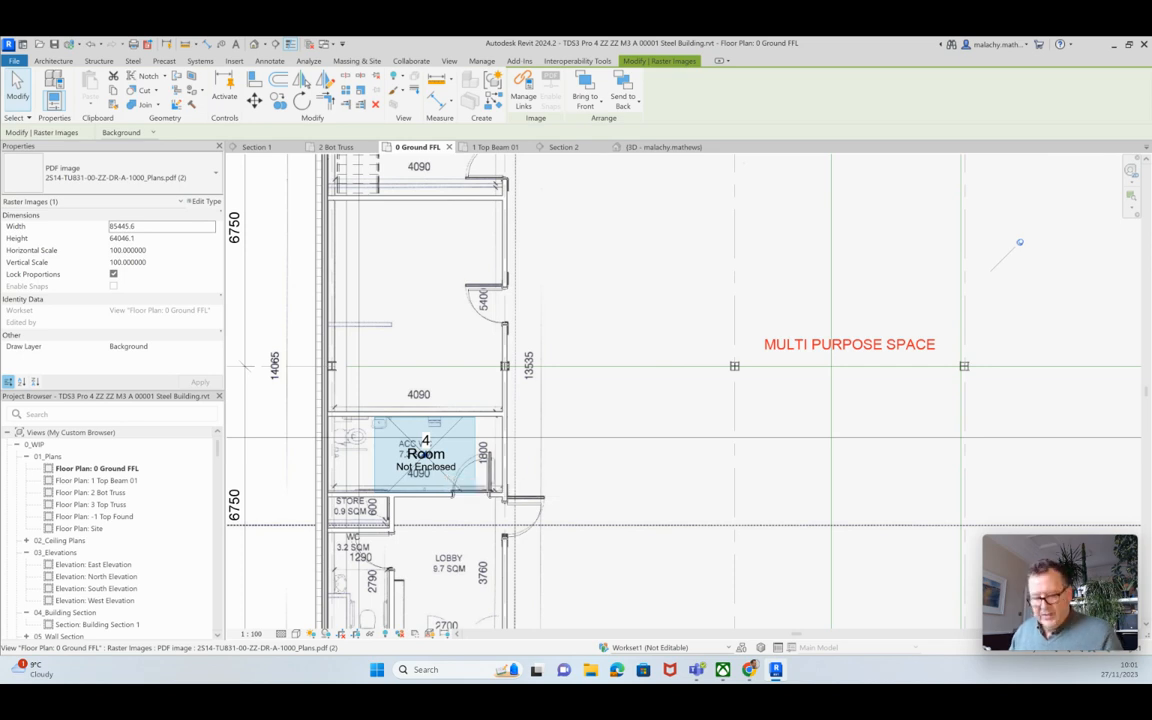
{"action": "key", "text": "Escape"}
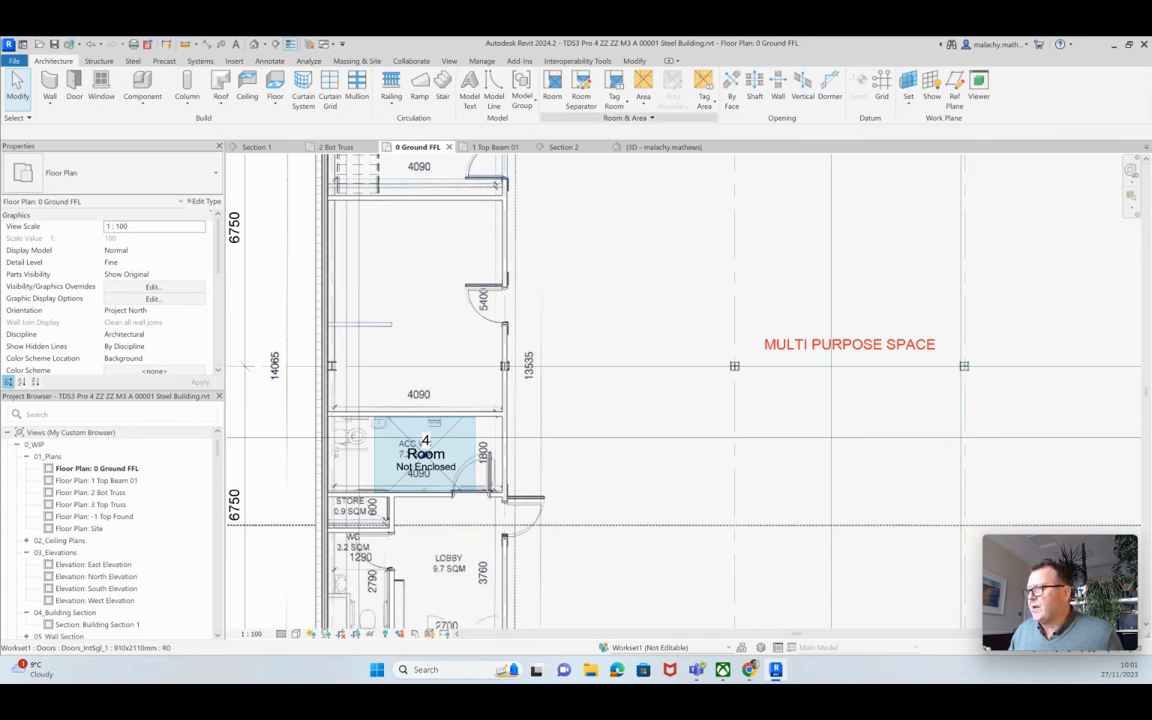
{"action": "left_click", "coordinate": [627, 117]}
{"action": "left_click", "coordinate": [600, 146]}
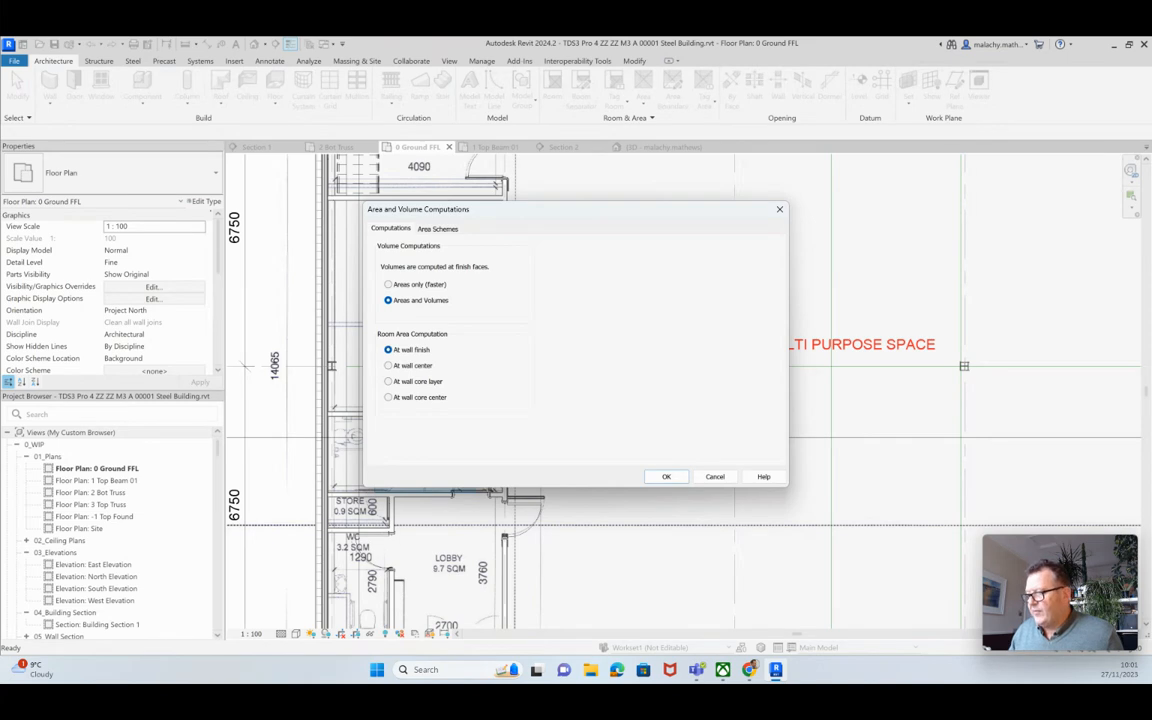
{"action": "left_click", "coordinate": [666, 476]}
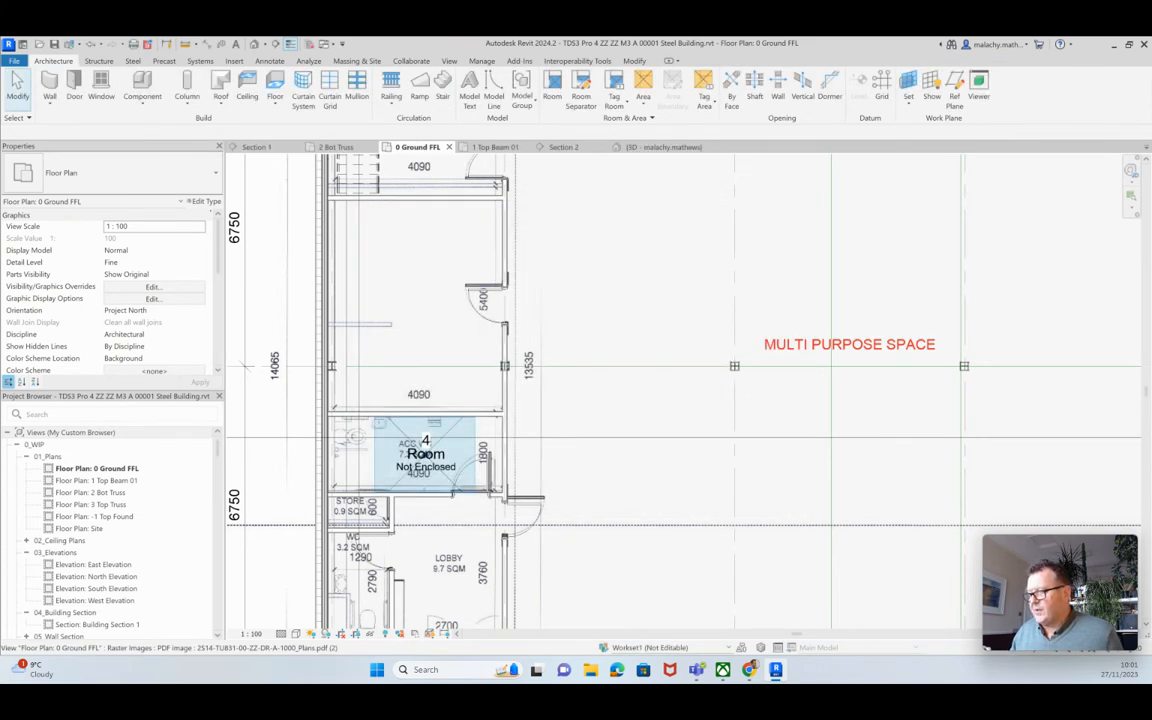
Step: Examine the room in the ACC WC on plan and inspect the ground-floor partitions and ceiling in Section 2
{"action": "scroll", "coordinate": [440, 484], "scroll_direction": "up", "scroll_amount": 2}
{"action": "scroll", "coordinate": [486, 495], "scroll_direction": "down", "scroll_amount": 1}
{"action": "middle_click_drag", "start_coordinate": [486, 495], "coordinate": [523, 484]}
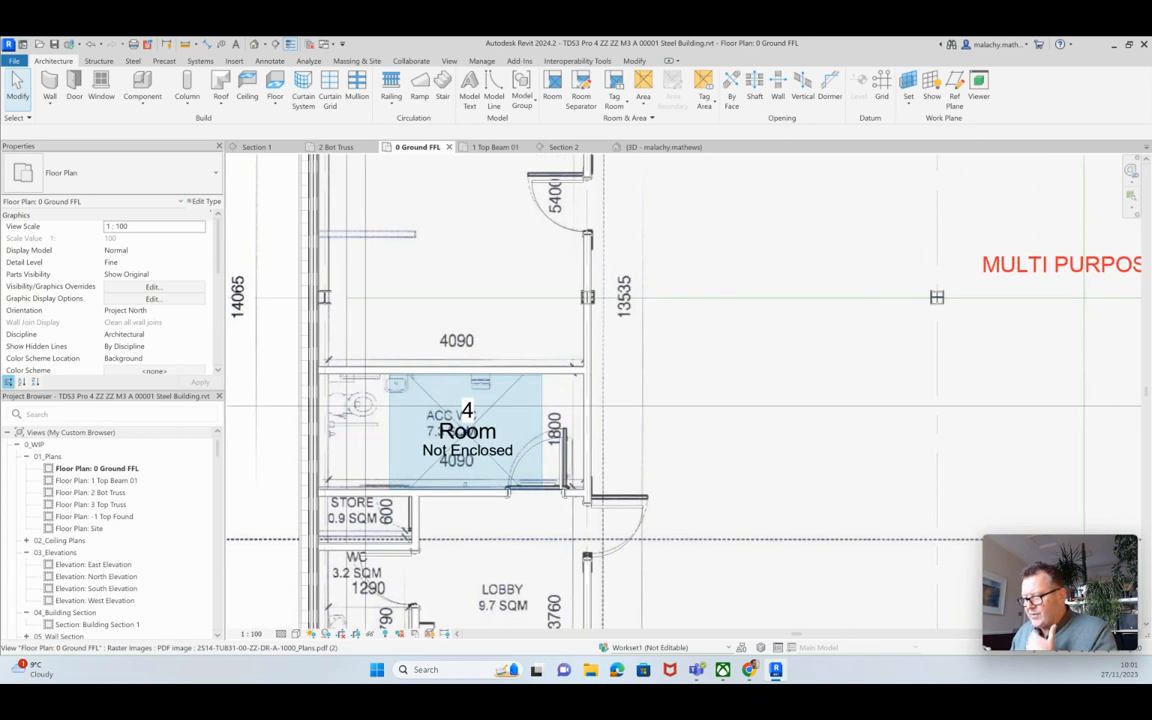
{"action": "scroll", "coordinate": [406, 275], "scroll_direction": "down", "scroll_amount": 4}
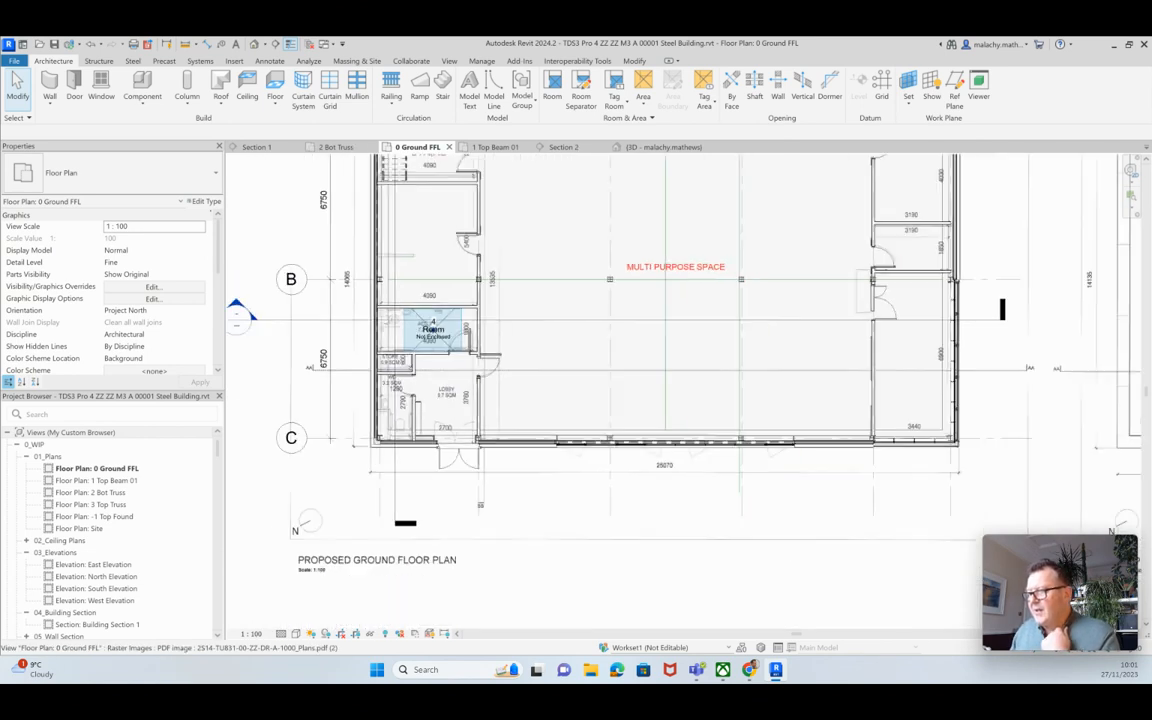
{"action": "middle_click_drag", "start_coordinate": [406, 278], "coordinate": [397, 434]}
{"action": "middle_click_drag", "start_coordinate": [386, 152], "coordinate": [387, 200]}
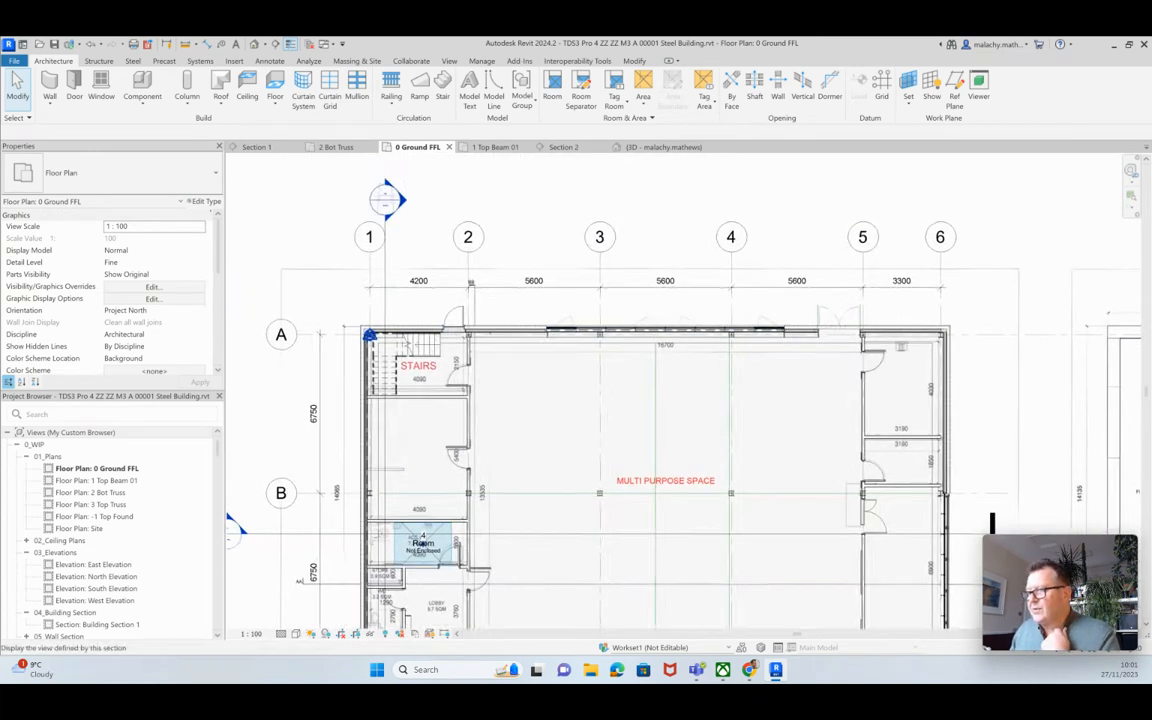
{"action": "double_click", "coordinate": [387, 200]}
{"action": "scroll", "coordinate": [600, 400], "scroll_direction": "up", "scroll_amount": 4}
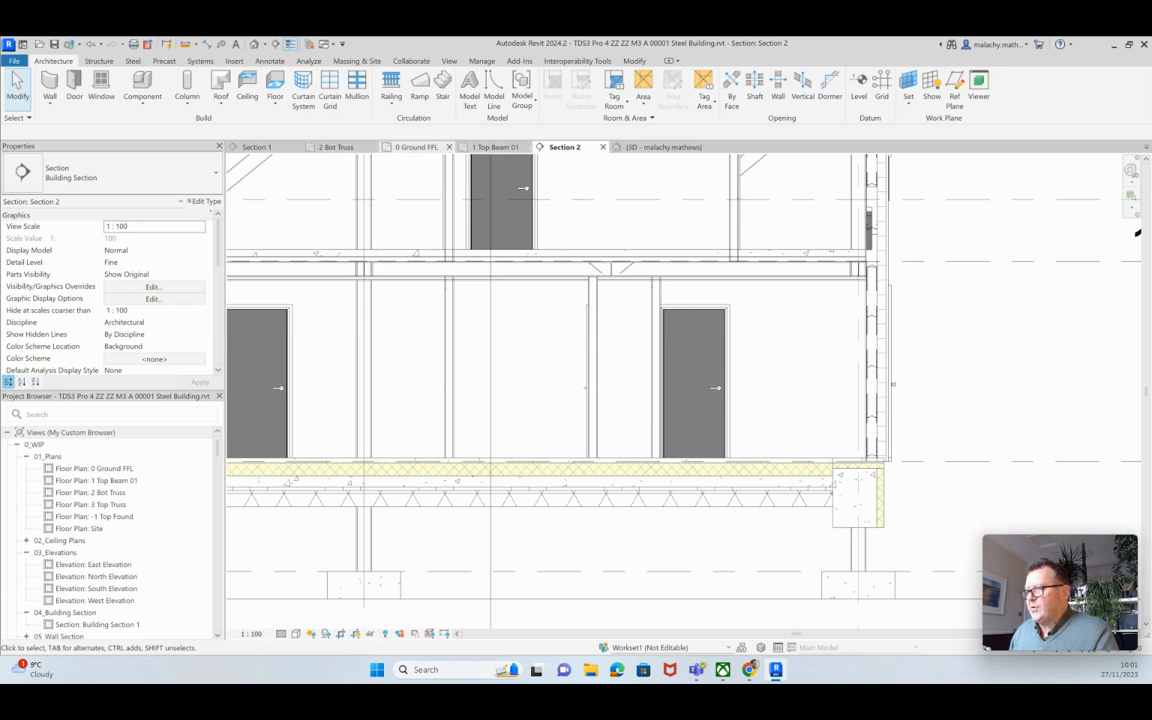
Step: Back on the 0 Ground FFL plan, check the Room Bounding setting of the ACC WC's upper partition, right-hand partition and liner wall
{"action": "left_click", "coordinate": [417, 147]}
{"action": "scroll", "coordinate": [470, 178], "scroll_direction": "down", "scroll_amount": 2}
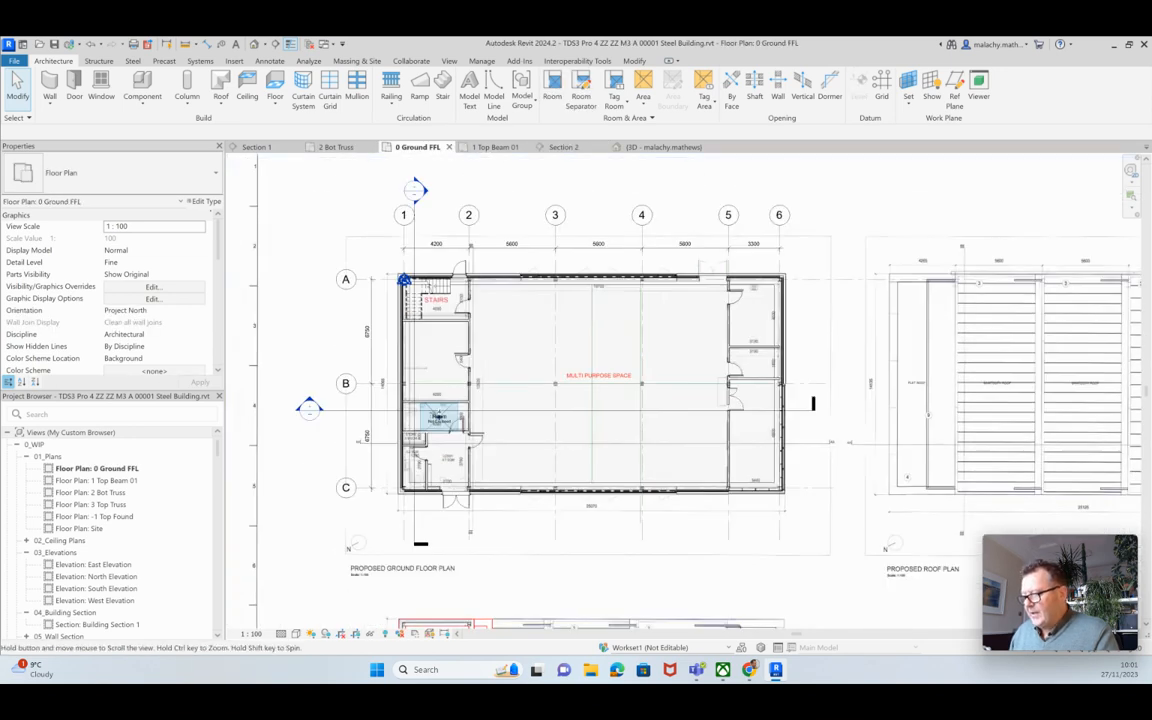
{"action": "scroll", "coordinate": [469, 428], "scroll_direction": "up", "scroll_amount": 6}
{"action": "middle_click_drag", "start_coordinate": [418, 418], "coordinate": [441, 425]}
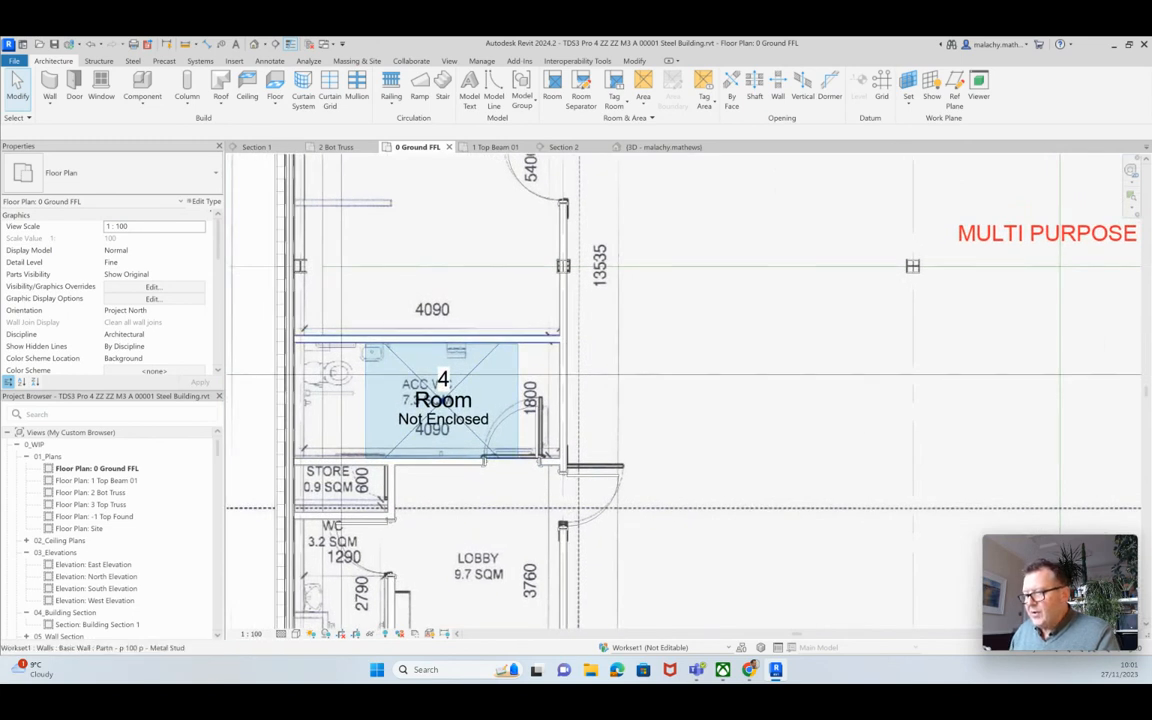
{"action": "left_click", "coordinate": [430, 339]}
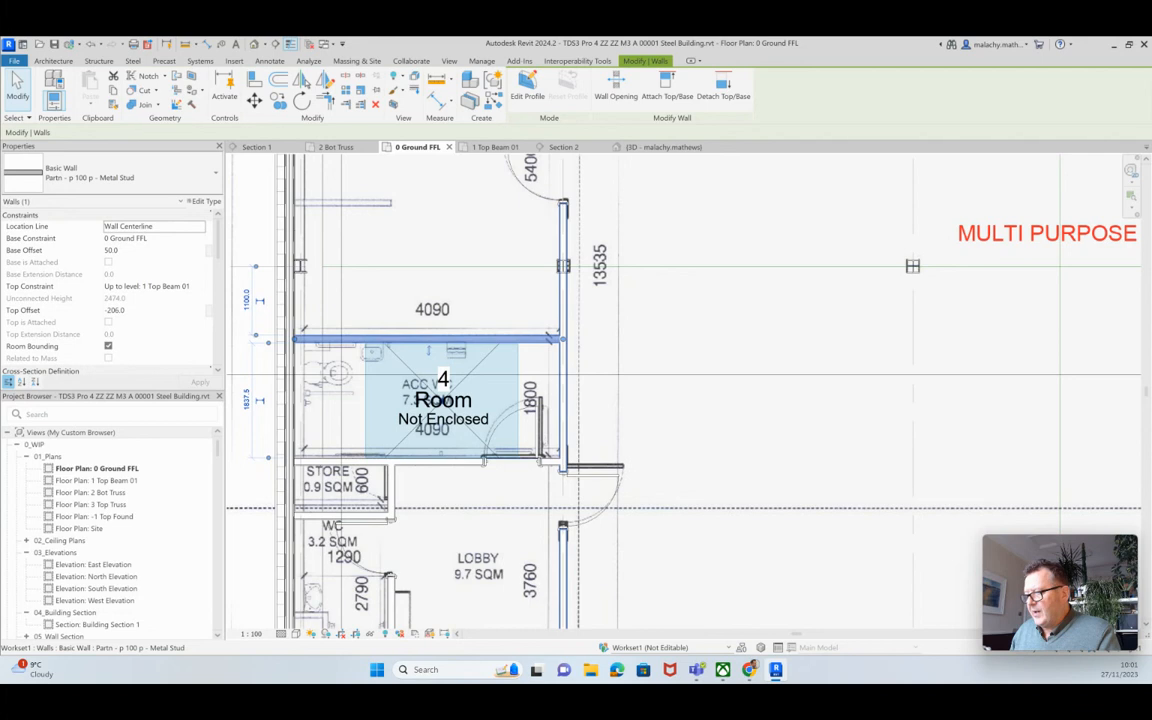
{"action": "left_click", "coordinate": [563, 390]}
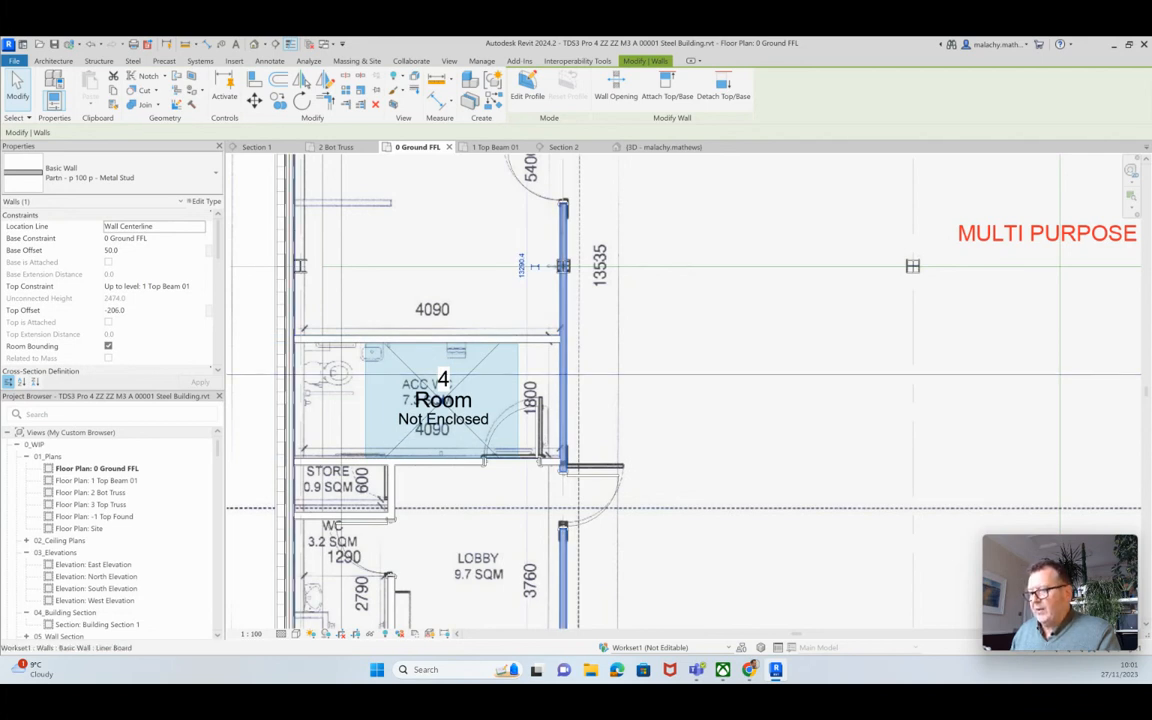
{"action": "left_click", "coordinate": [294, 400]}
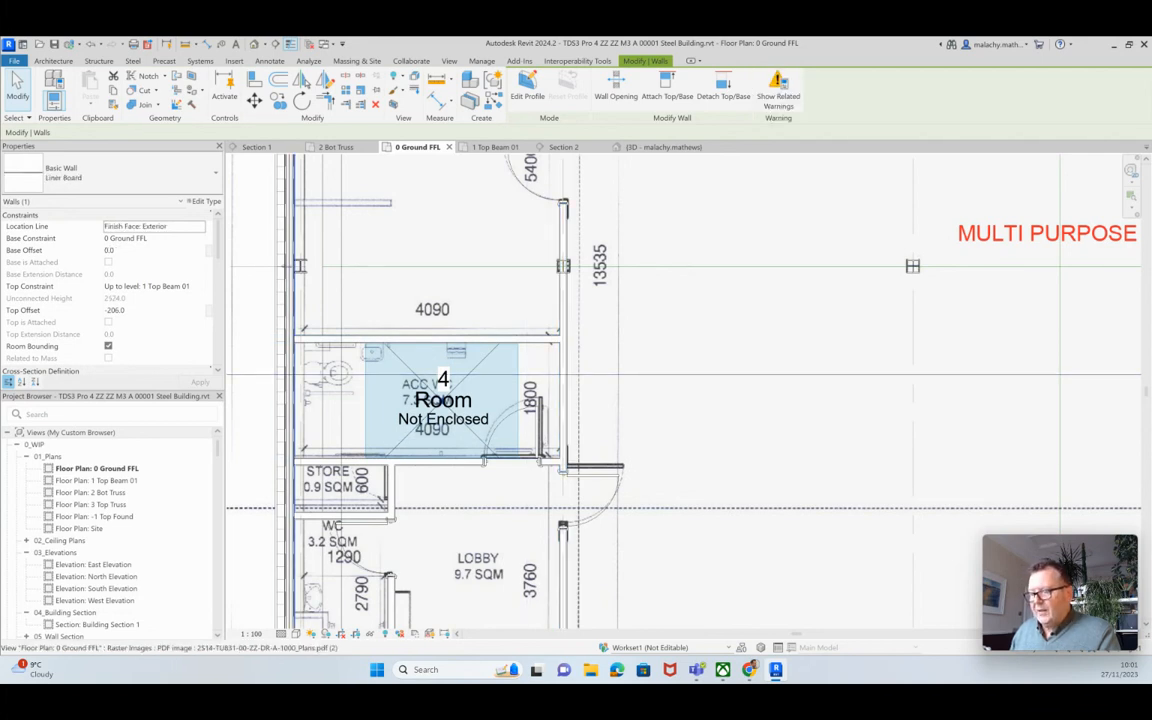
{"action": "key", "text": "Escape"}
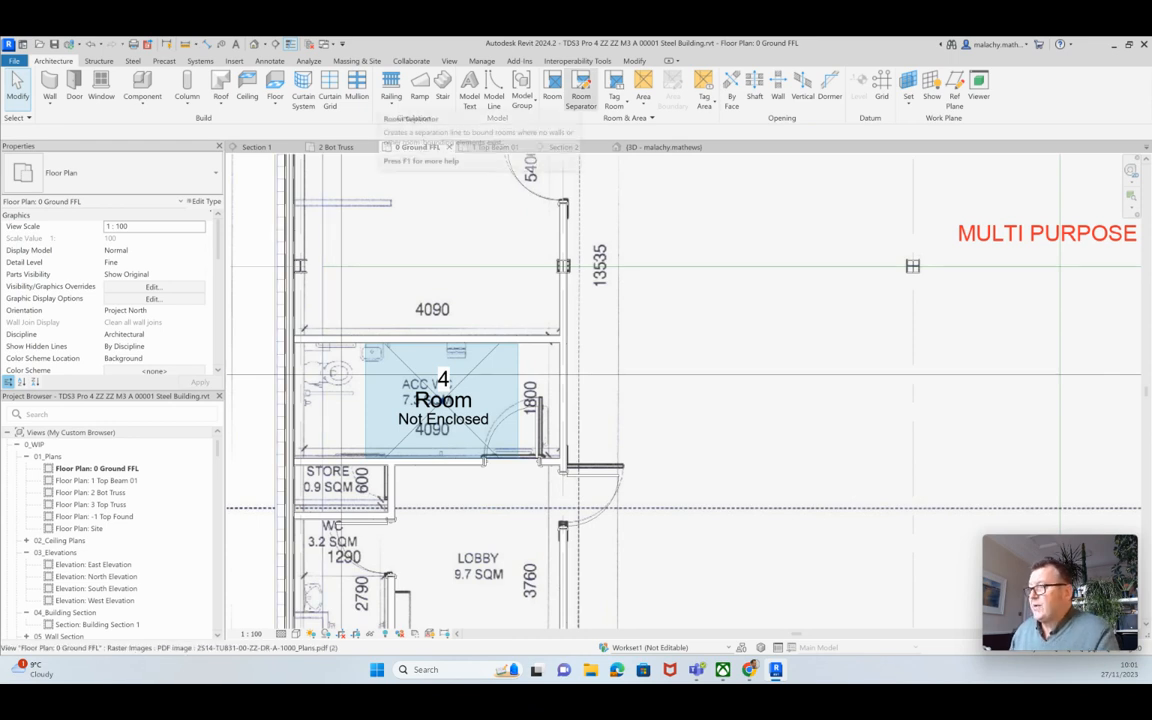
Step: Add room separation lines along the inner faces of the walls surrounding the ACC WC by picking the wall edges
{"action": "left_click", "coordinate": [581, 88]}
{"action": "left_click", "coordinate": [543, 103]}
{"action": "scroll", "coordinate": [320, 359], "scroll_direction": "up", "scroll_amount": 5}
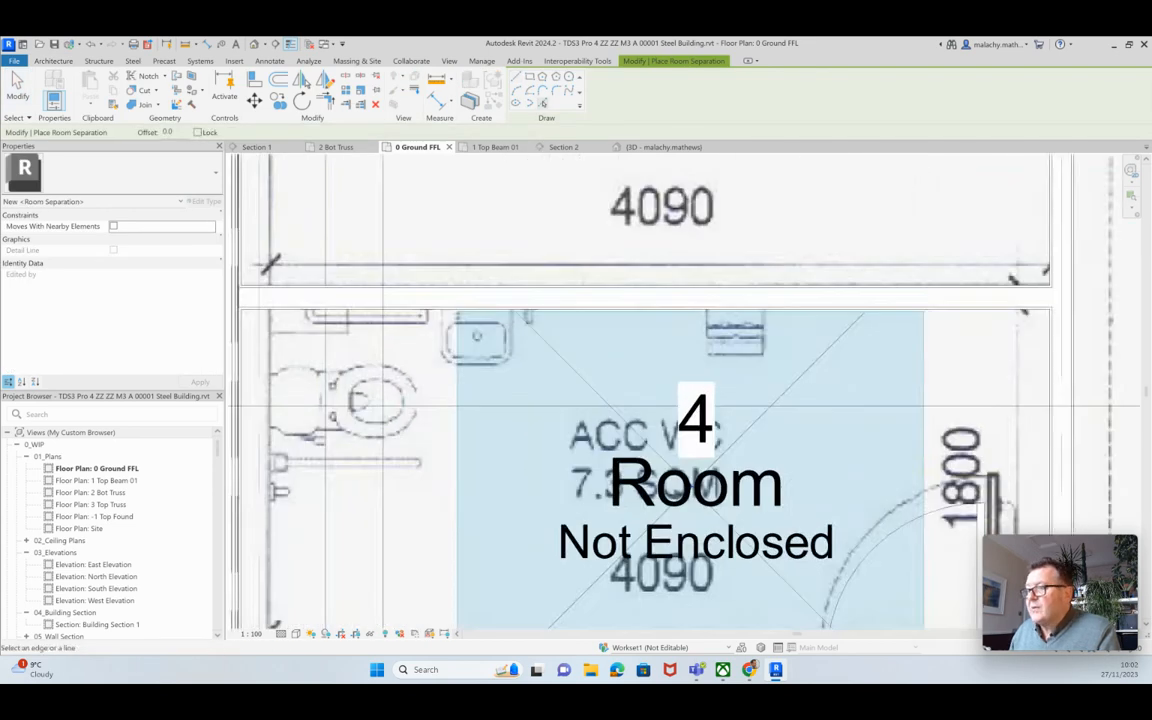
{"action": "left_click", "coordinate": [636, 318]}
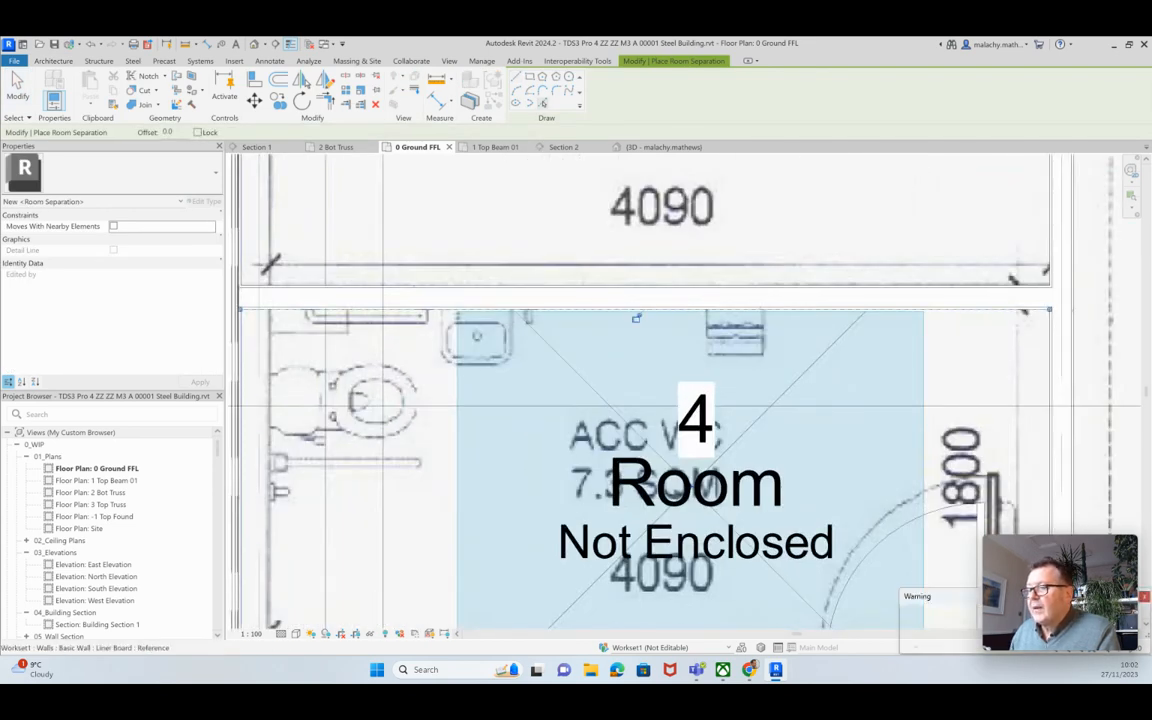
{"action": "left_click", "coordinate": [241, 395]}
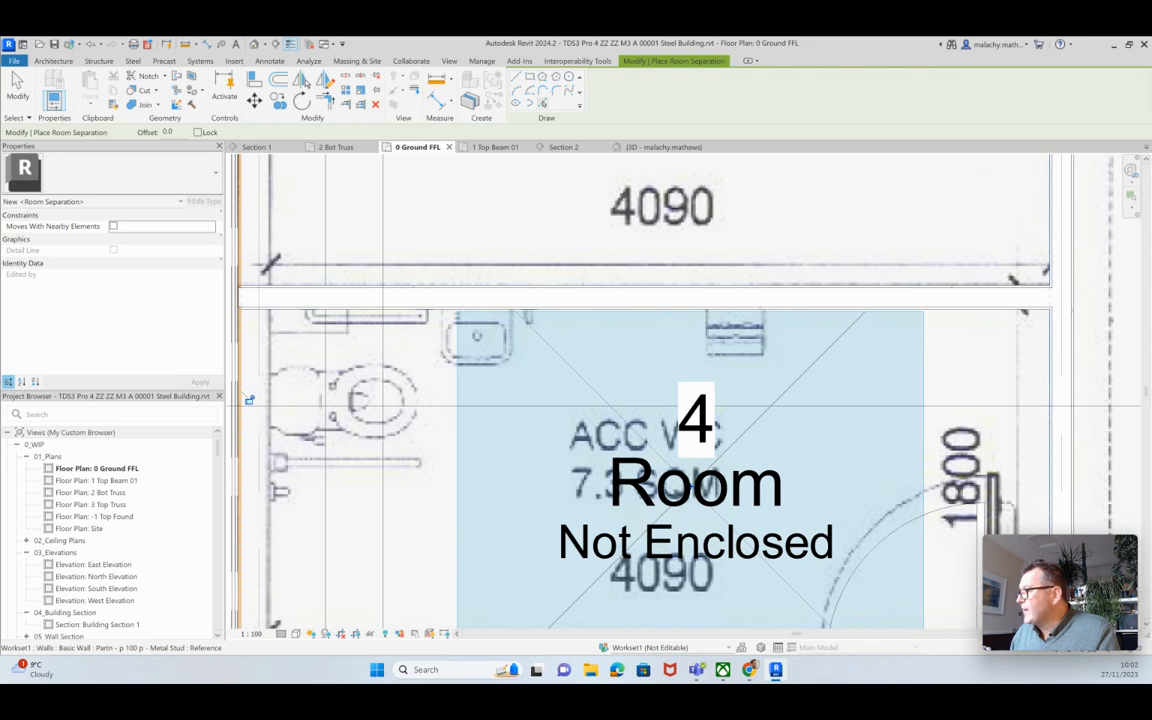
{"action": "middle_click_drag", "start_coordinate": [1035, 378], "coordinate": [916, 210]}
{"action": "scroll", "coordinate": [916, 210], "scroll_direction": "down", "scroll_amount": 2}
{"action": "scroll", "coordinate": [878, 282], "scroll_direction": "down", "scroll_amount": 1}
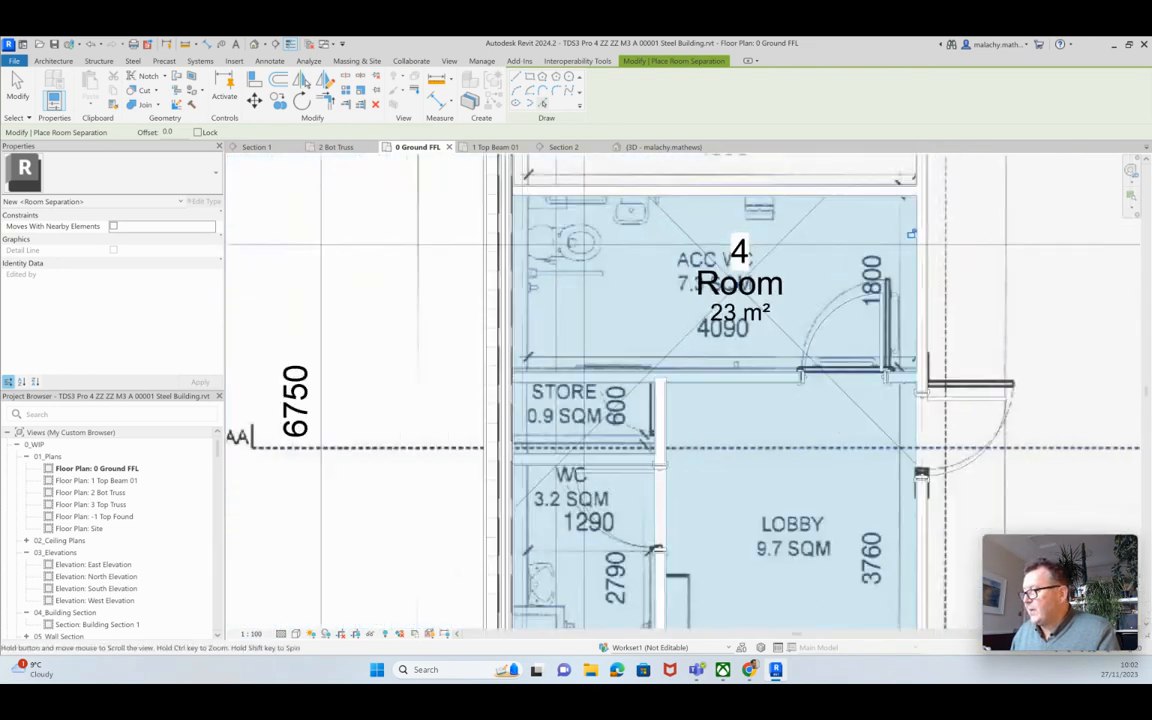
{"action": "scroll", "coordinate": [742, 376], "scroll_direction": "up", "scroll_amount": 2}
{"action": "left_click", "coordinate": [735, 352]}
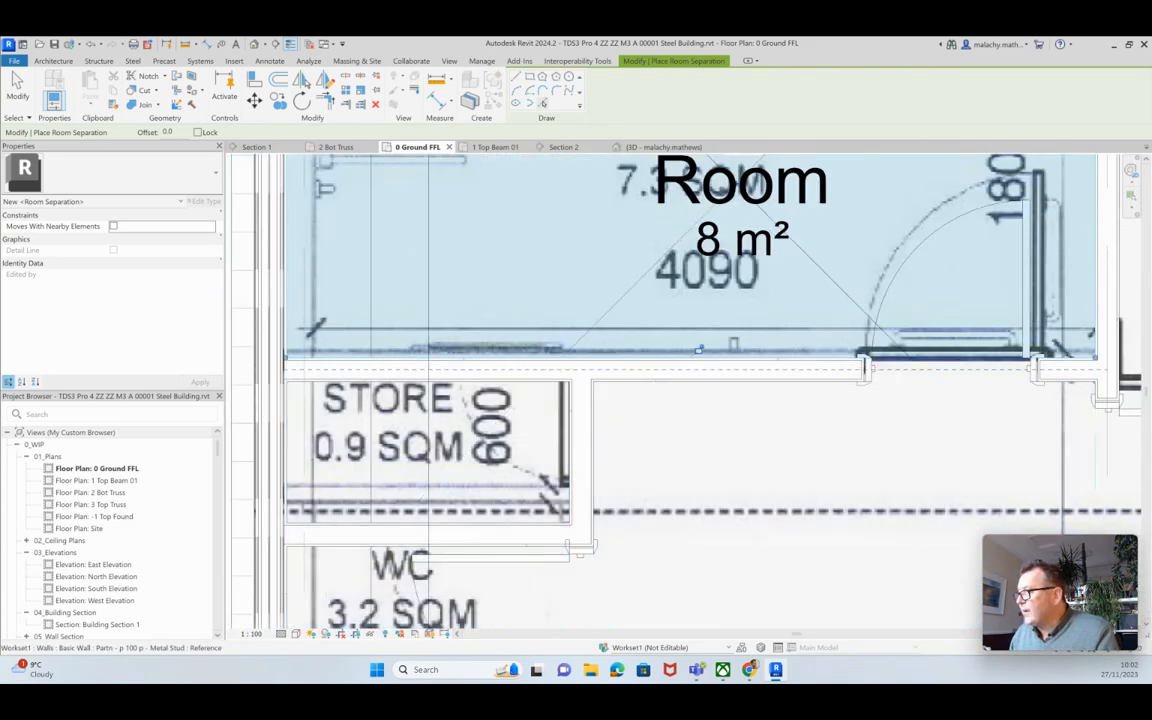
{"action": "scroll", "coordinate": [735, 388], "scroll_direction": "down", "scroll_amount": 3}
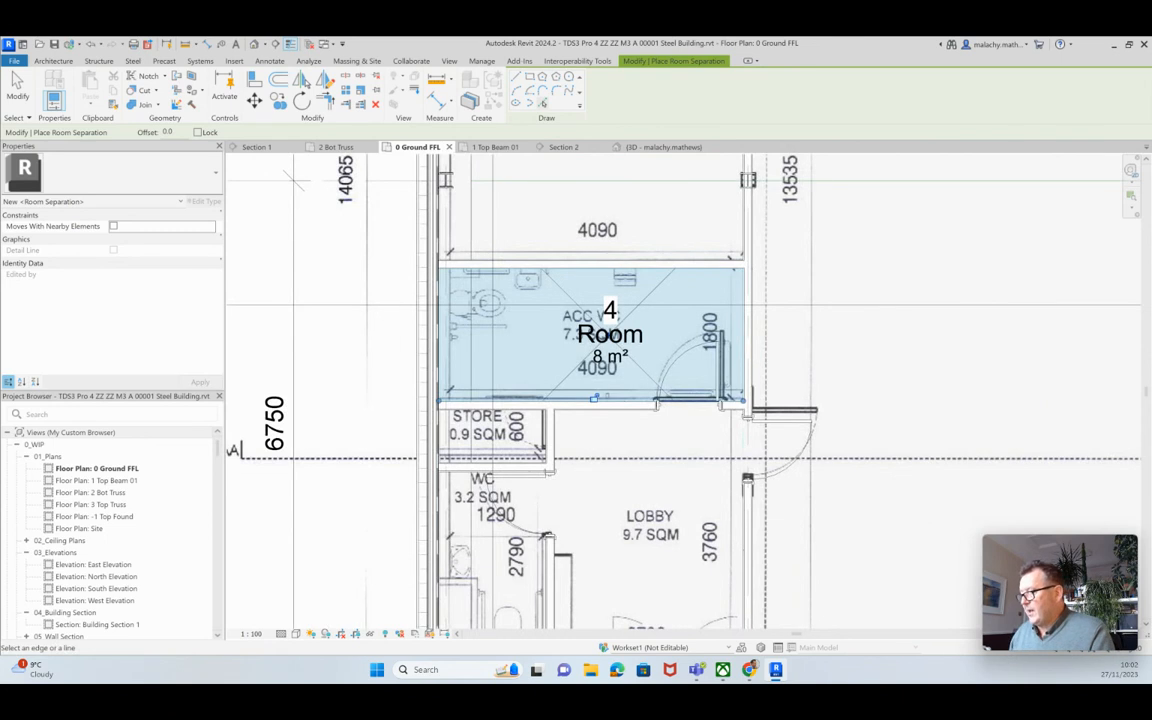
Step: Place a tagged room in the space between the stairs and the ACC WC, adding a room separation line along its upper wall
{"action": "scroll", "coordinate": [620, 425], "scroll_direction": "down", "scroll_amount": 2}
{"action": "middle_click_drag", "start_coordinate": [620, 425], "coordinate": [550, 543]}
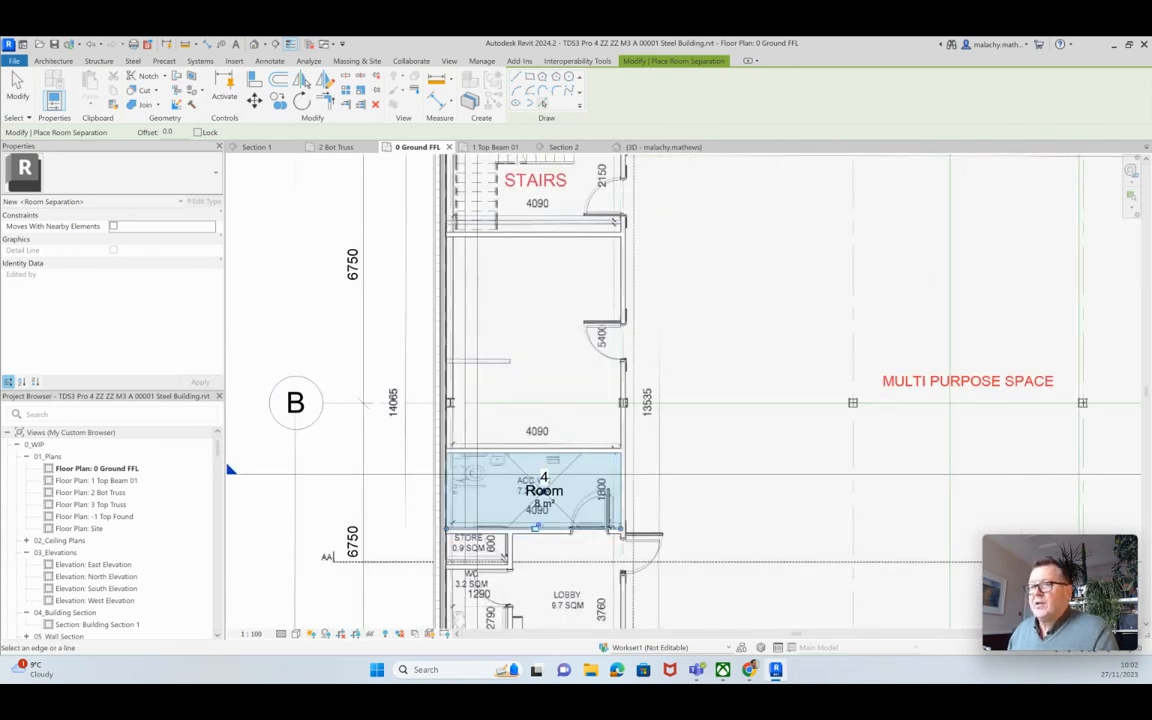
{"action": "left_click", "coordinate": [53, 61]}
{"action": "left_click", "coordinate": [552, 88]}
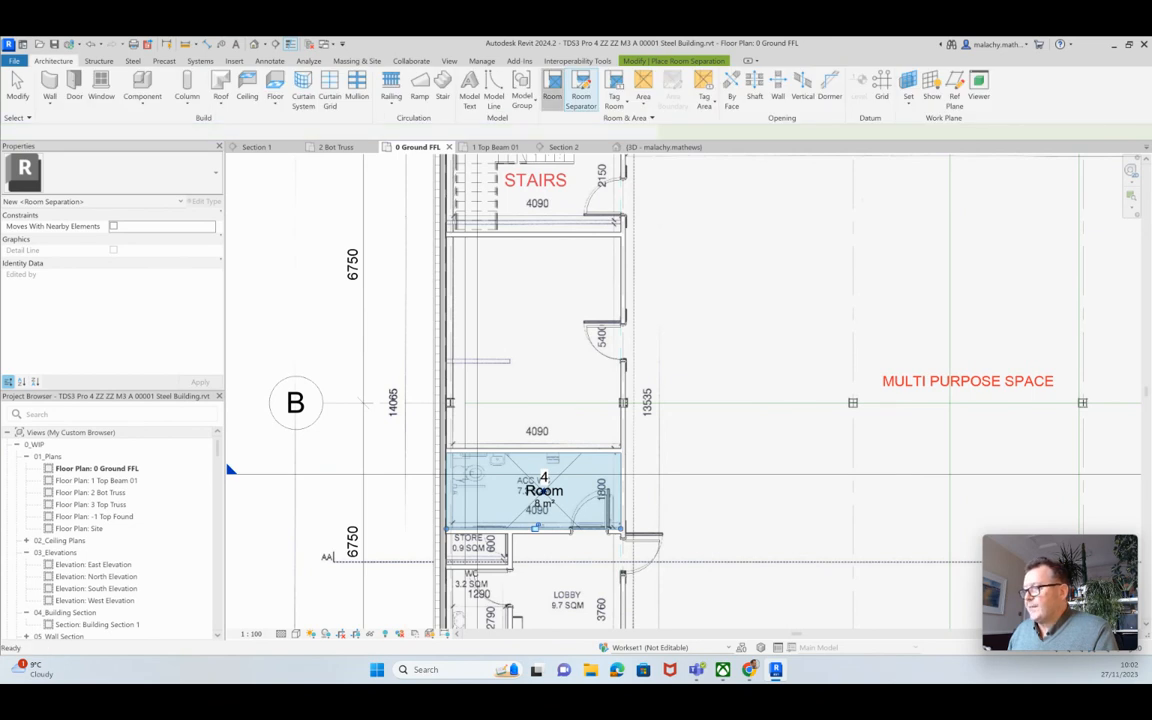
{"action": "left_click", "coordinate": [552, 88]}
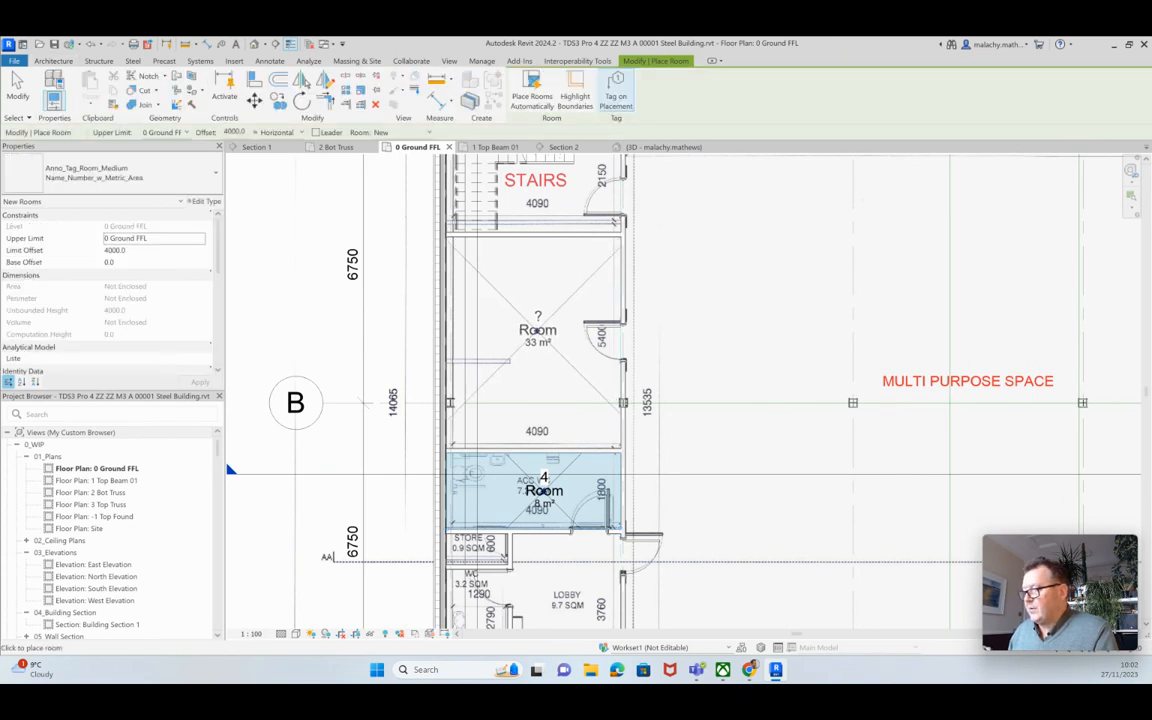
{"action": "left_click", "coordinate": [537, 330]}
{"action": "key", "text": "Escape"}
{"action": "left_click", "coordinate": [581, 92]}
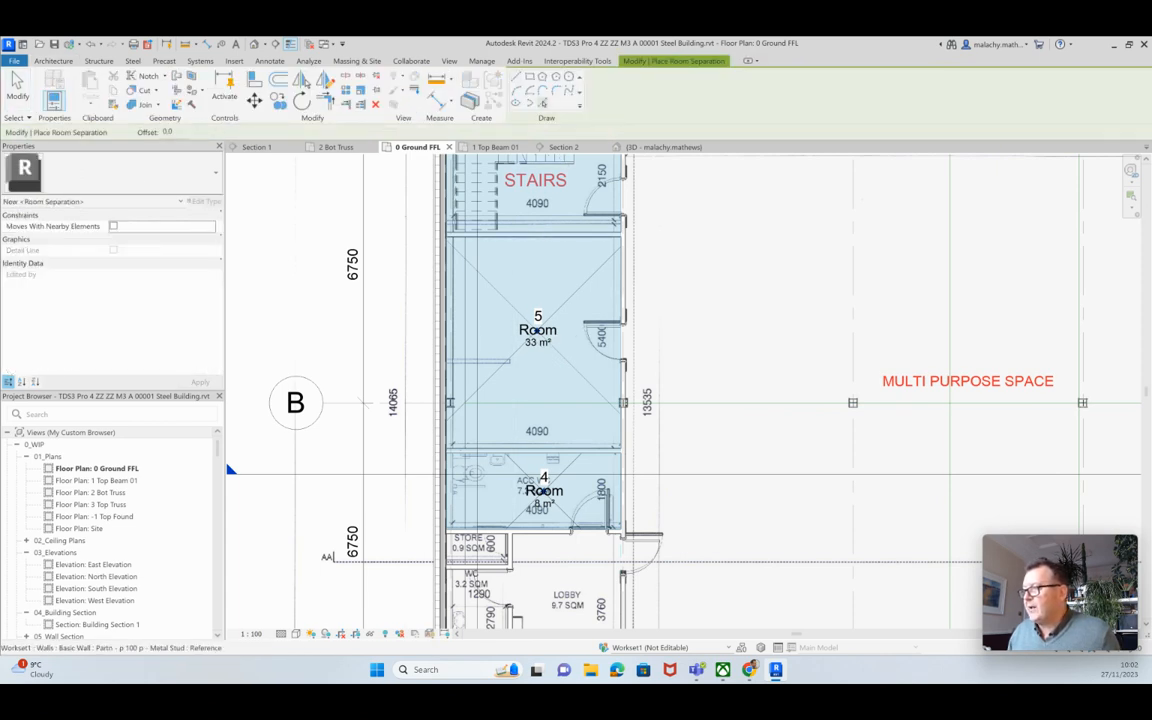
{"action": "scroll", "coordinate": [524, 261], "scroll_direction": "down", "scroll_amount": 2}
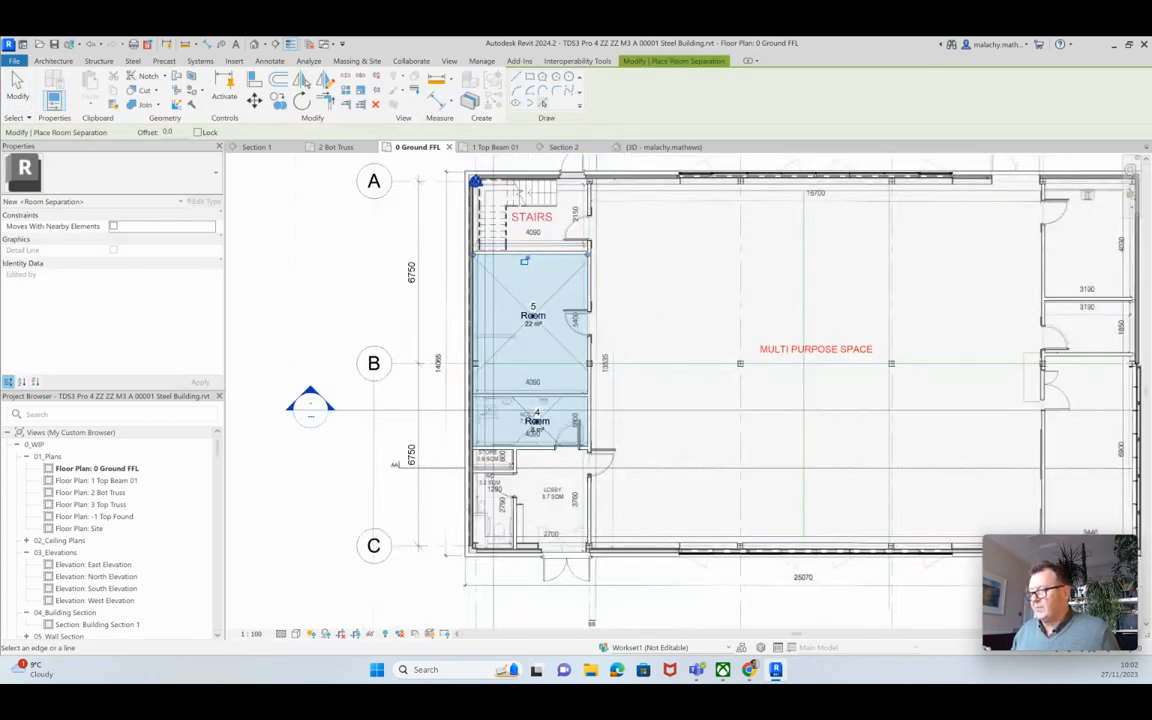
{"action": "middle_click_drag", "start_coordinate": [524, 261], "coordinate": [522, 158]}
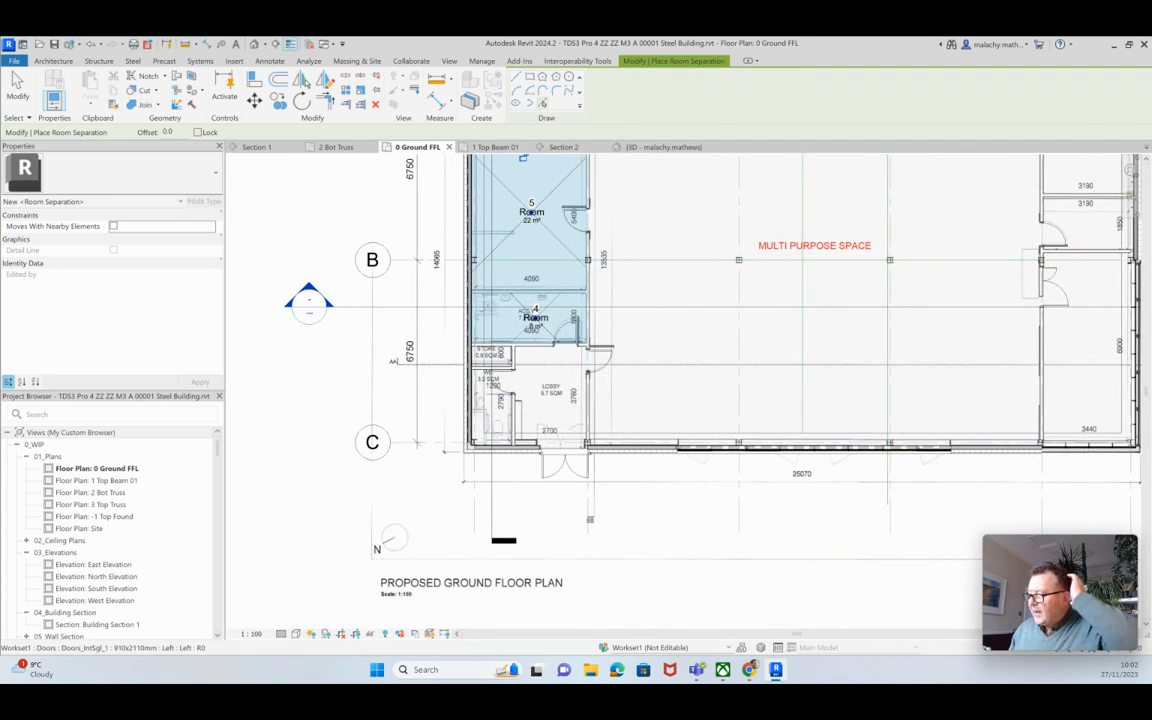
{"action": "scroll", "coordinate": [514, 381], "scroll_direction": "up", "scroll_amount": 2}
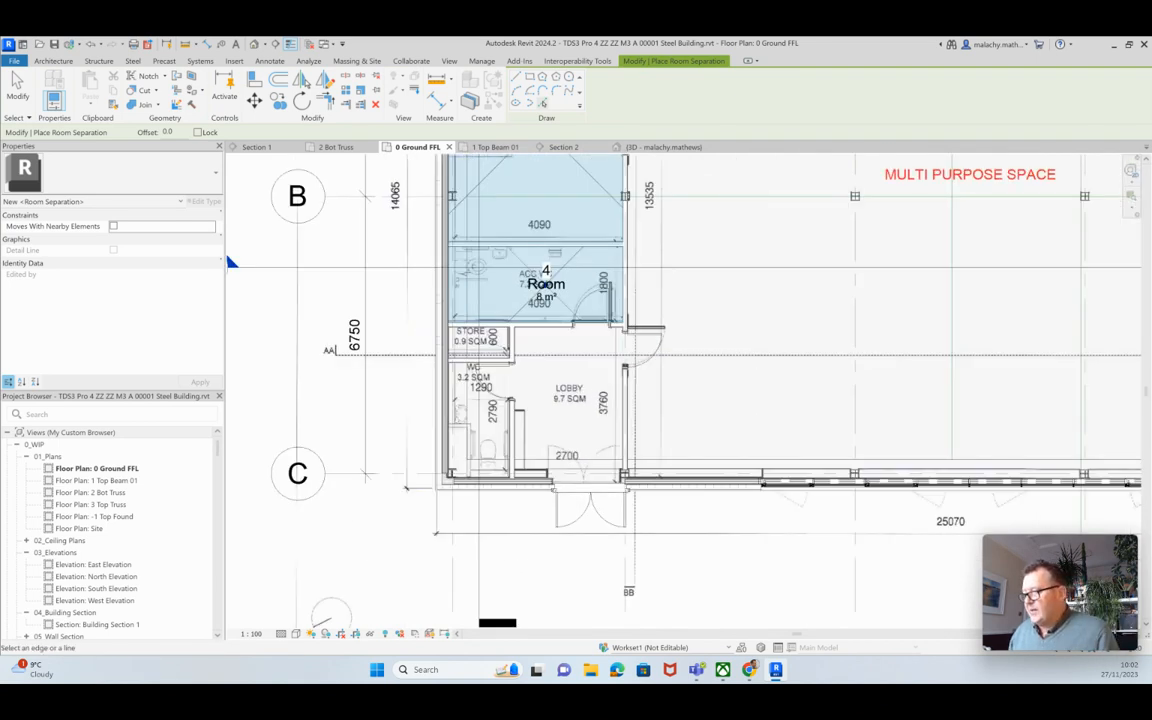
{"action": "scroll", "coordinate": [574, 382], "scroll_direction": "down", "scroll_amount": 3}
{"action": "middle_click_drag", "start_coordinate": [574, 382], "coordinate": [308, 393]}
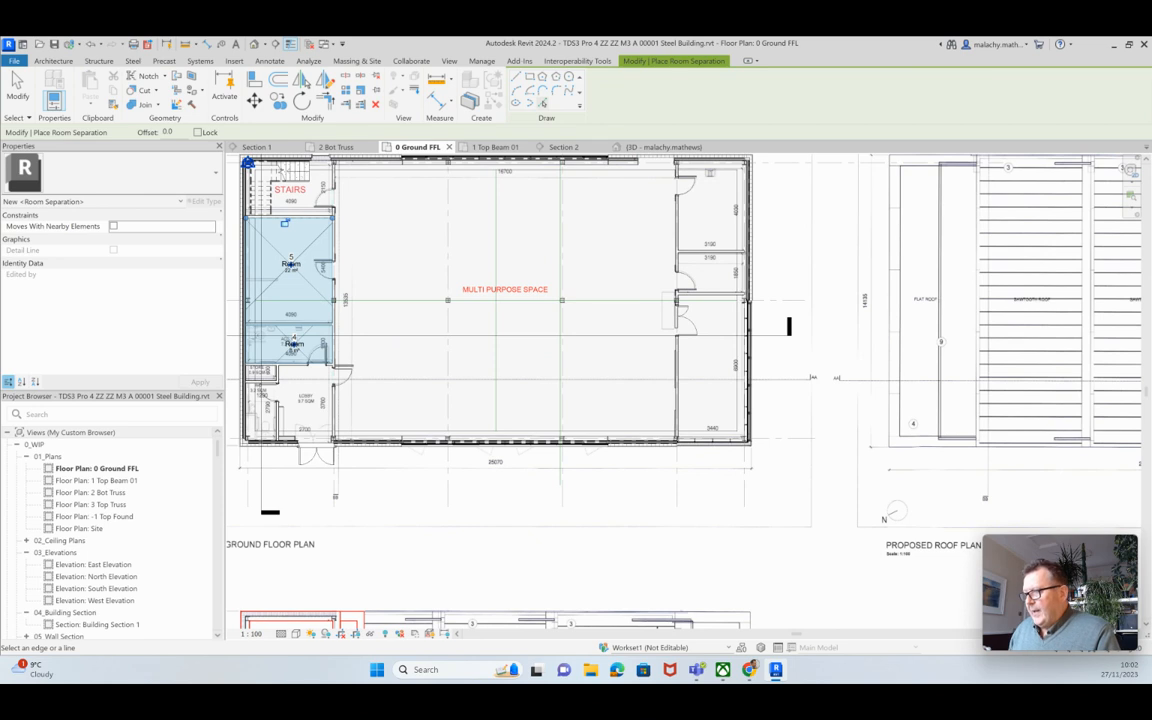
{"action": "middle_click_drag", "start_coordinate": [505, 330], "coordinate": [536, 383]}
{"action": "middle_click_drag", "start_coordinate": [820, 378], "coordinate": [866, 375]}
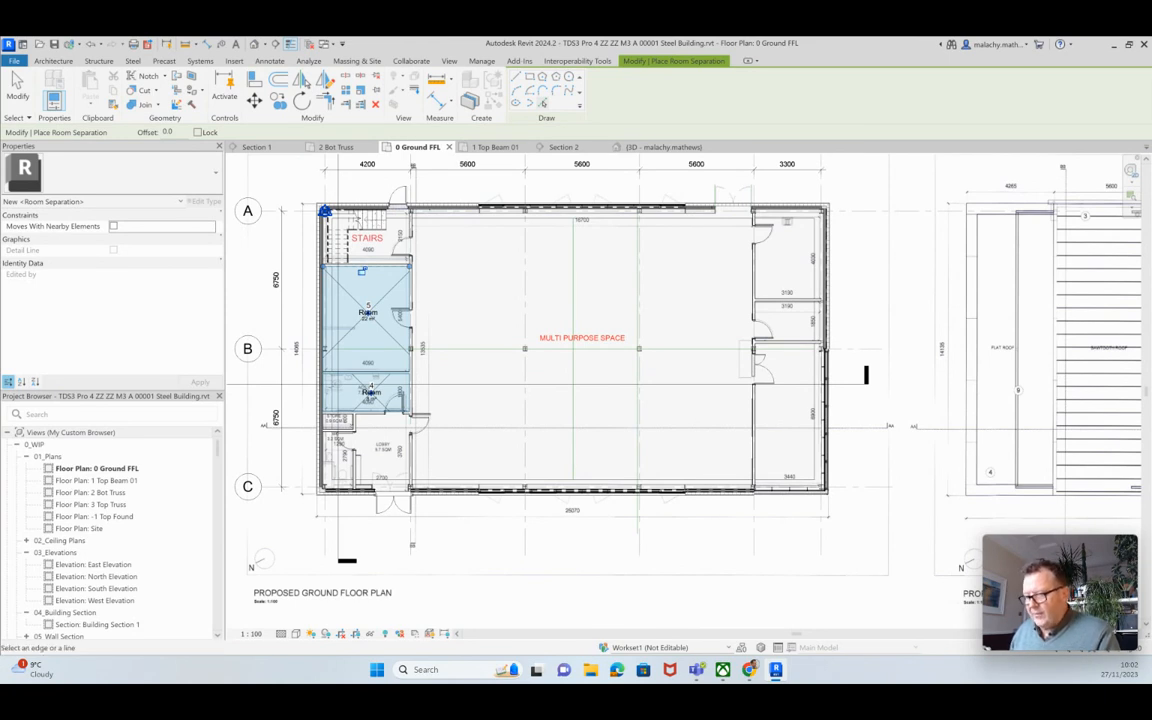
Step: End the room separation command and create a new schedule for the Rooms category, named Room Schedule, in the New Construction phase
{"action": "scroll", "coordinate": [110, 530], "scroll_direction": "down", "scroll_amount": 10}
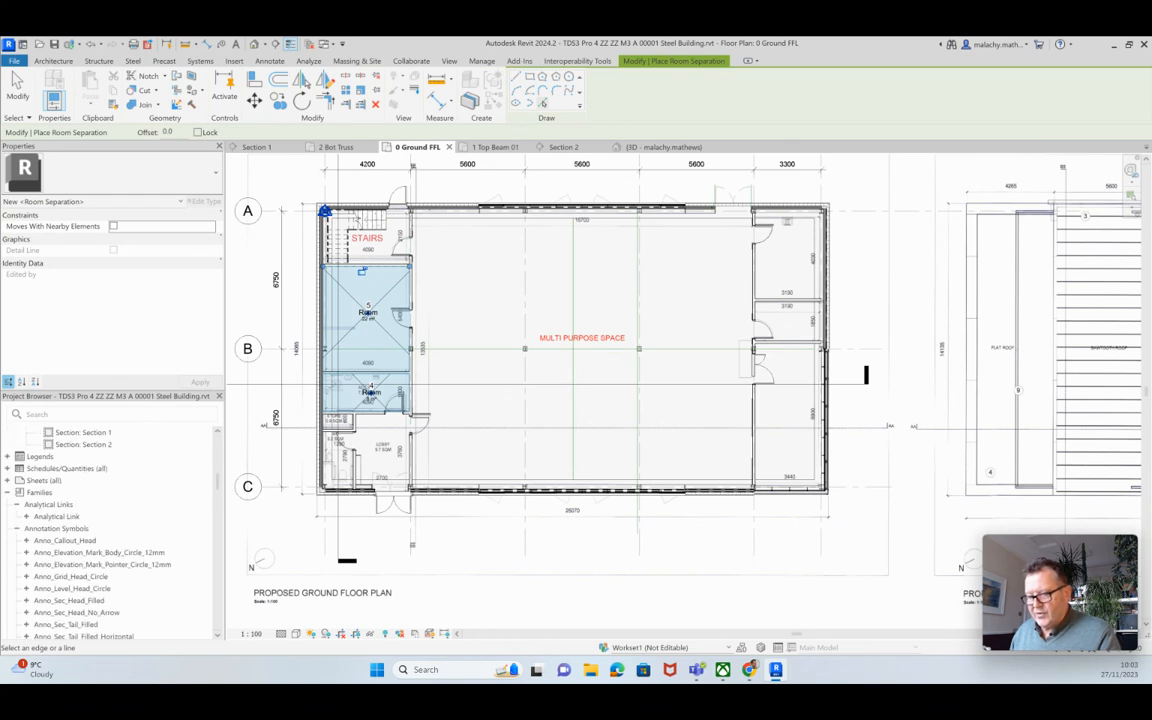
{"action": "key", "text": "Escape"}
{"action": "right_click", "coordinate": [86, 467]}
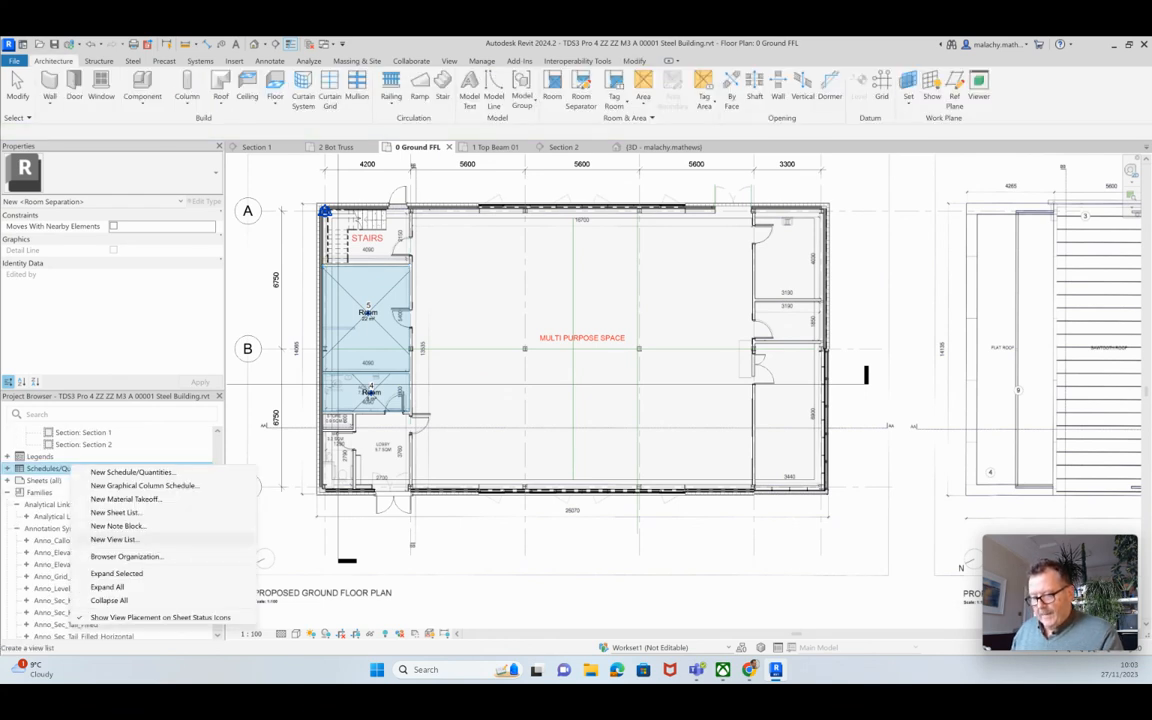
{"action": "left_click", "coordinate": [130, 472]}
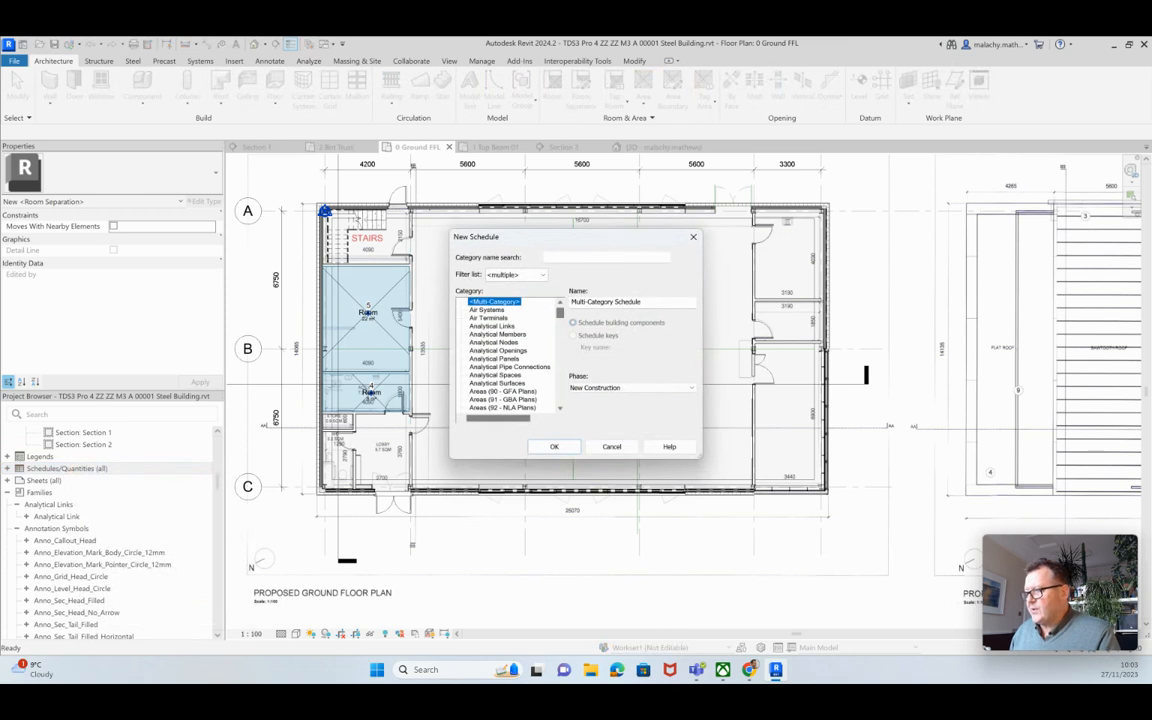
{"action": "left_click_drag", "start_coordinate": [560, 312], "coordinate": [560, 398]}
{"action": "scroll", "coordinate": [505, 355], "scroll_direction": "up", "scroll_amount": 8}
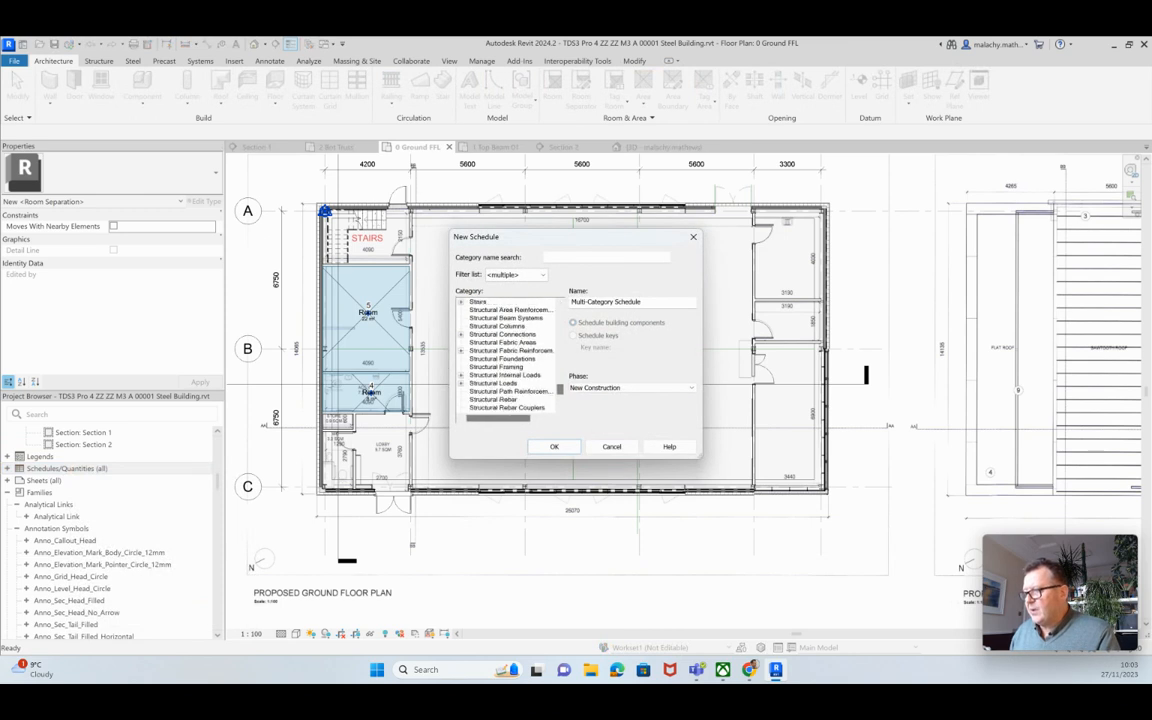
{"action": "left_click", "coordinate": [479, 342]}
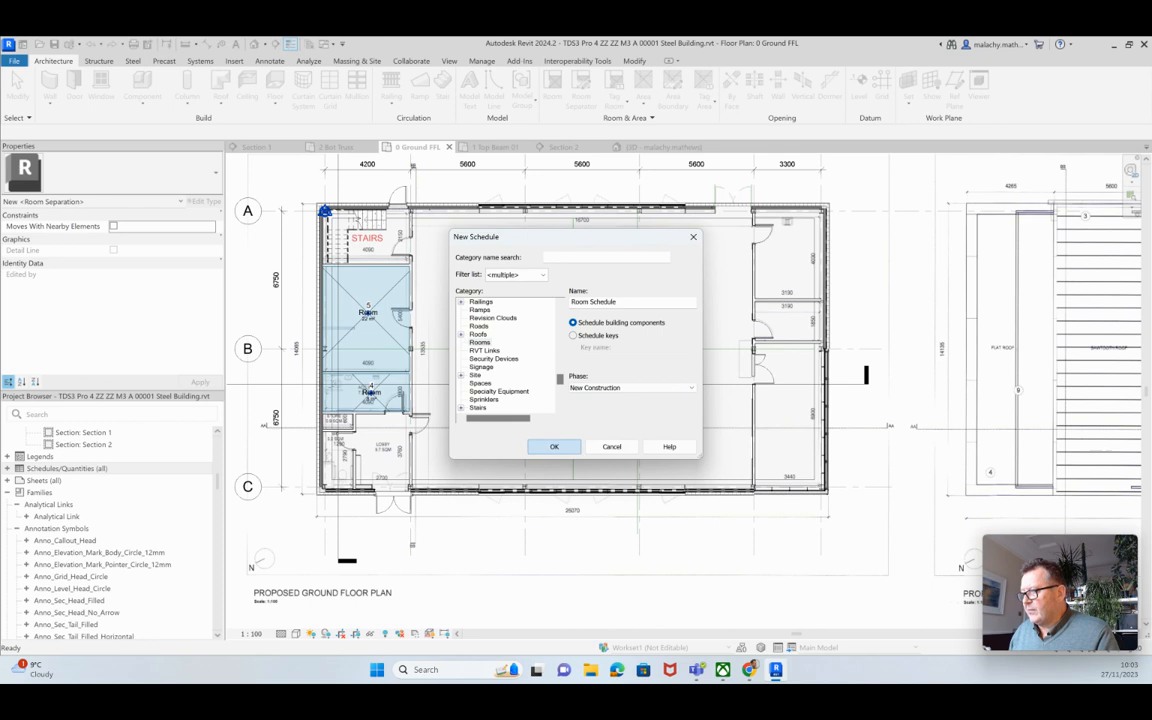
{"action": "left_click", "coordinate": [554, 446]}
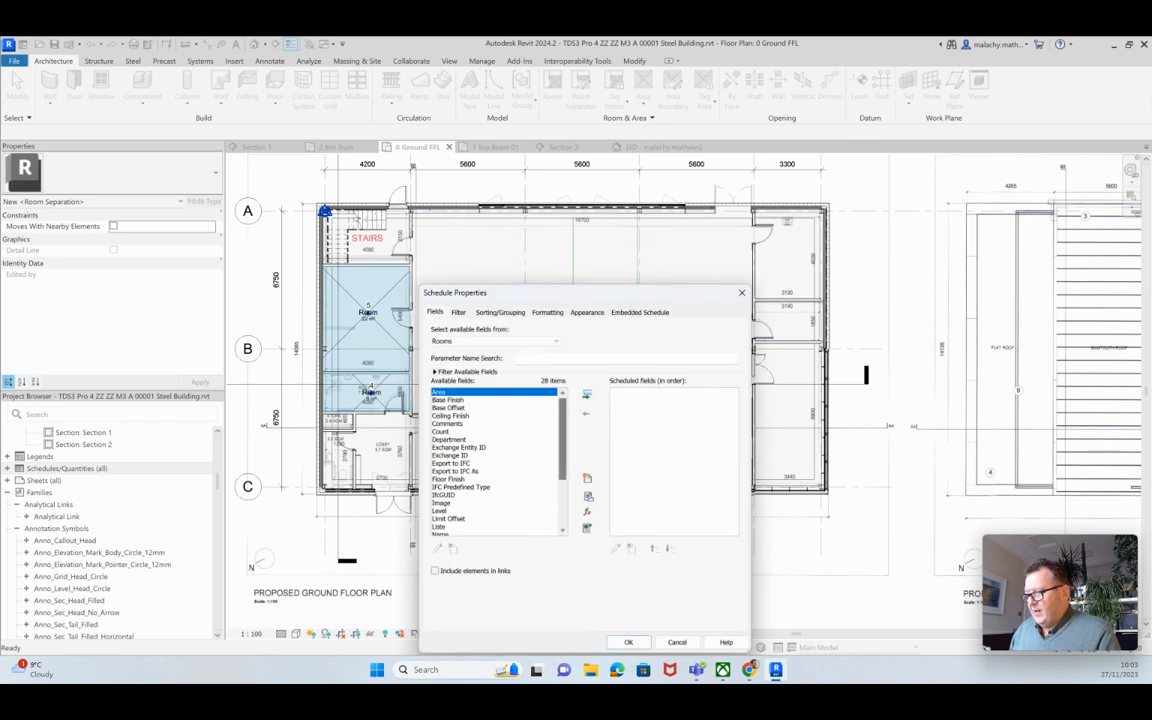
Step: Add the Area, Level and Name fields to the room schedule
{"action": "left_click", "coordinate": [587, 394]}
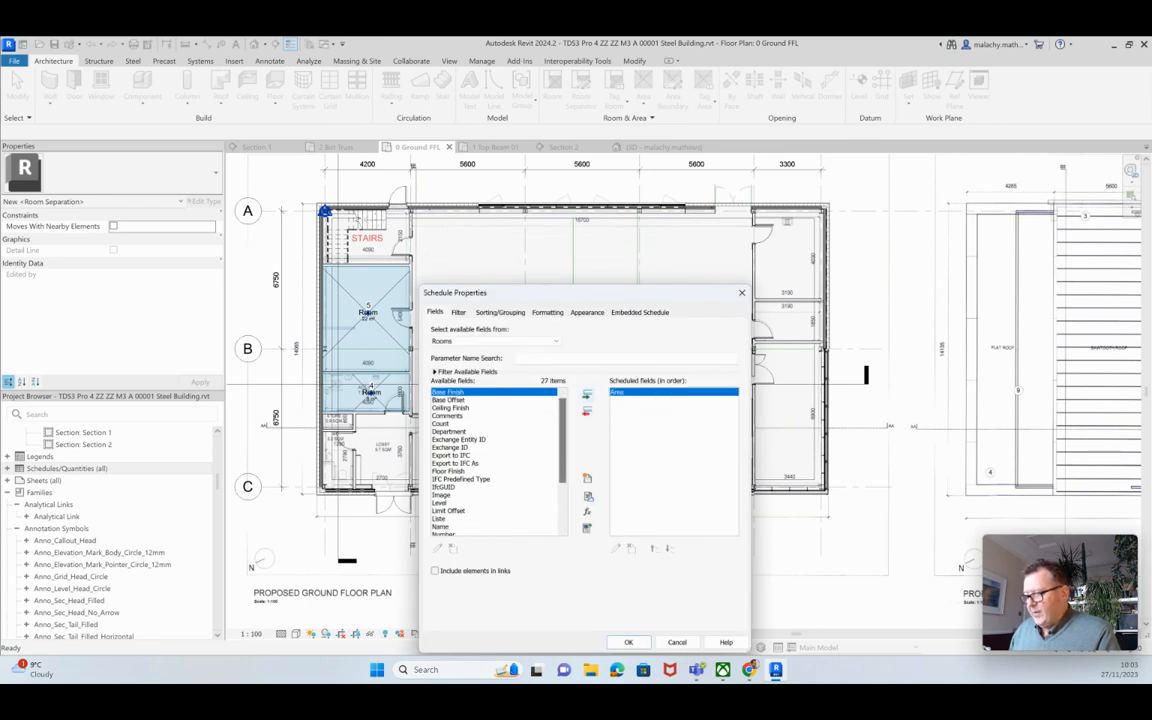
{"action": "left_click", "coordinate": [439, 502]}
{"action": "left_click", "coordinate": [587, 394]}
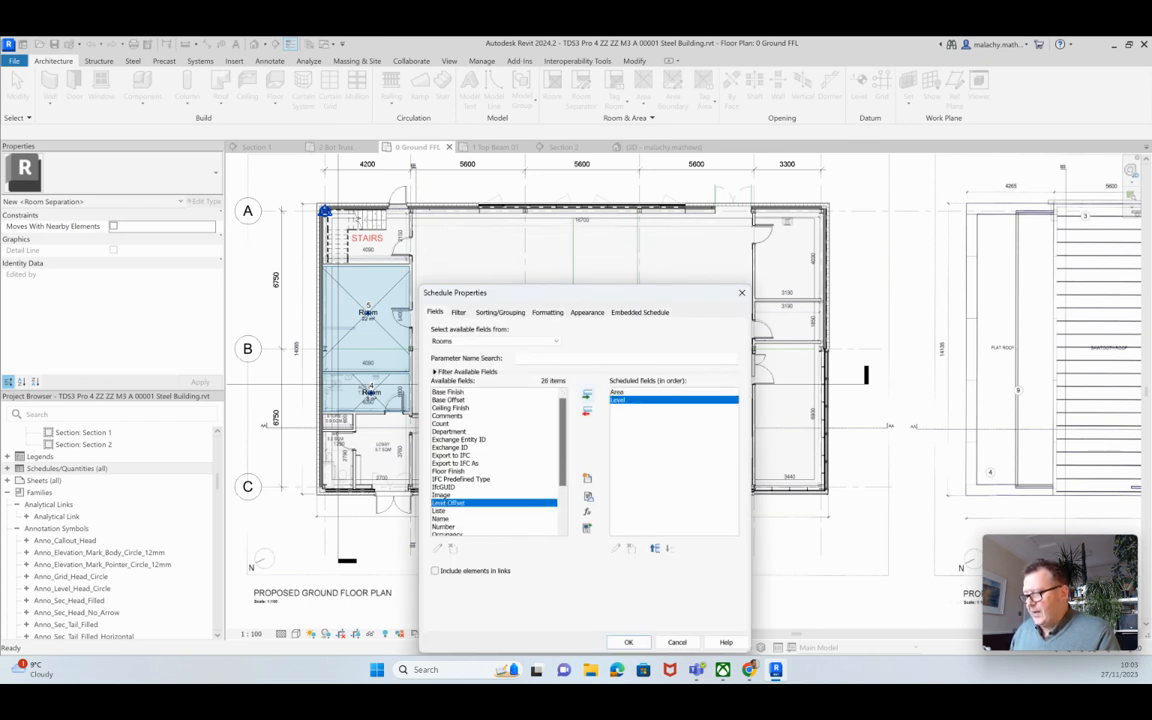
{"action": "left_click", "coordinate": [440, 518]}
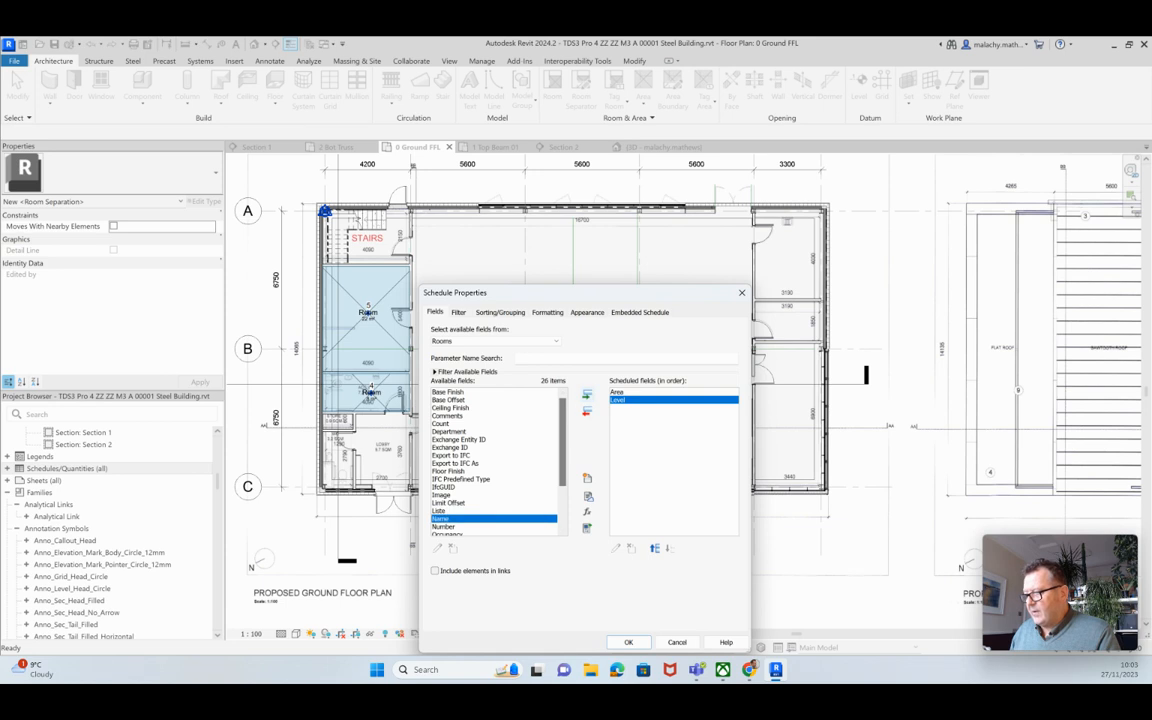
{"action": "left_click", "coordinate": [587, 394]}
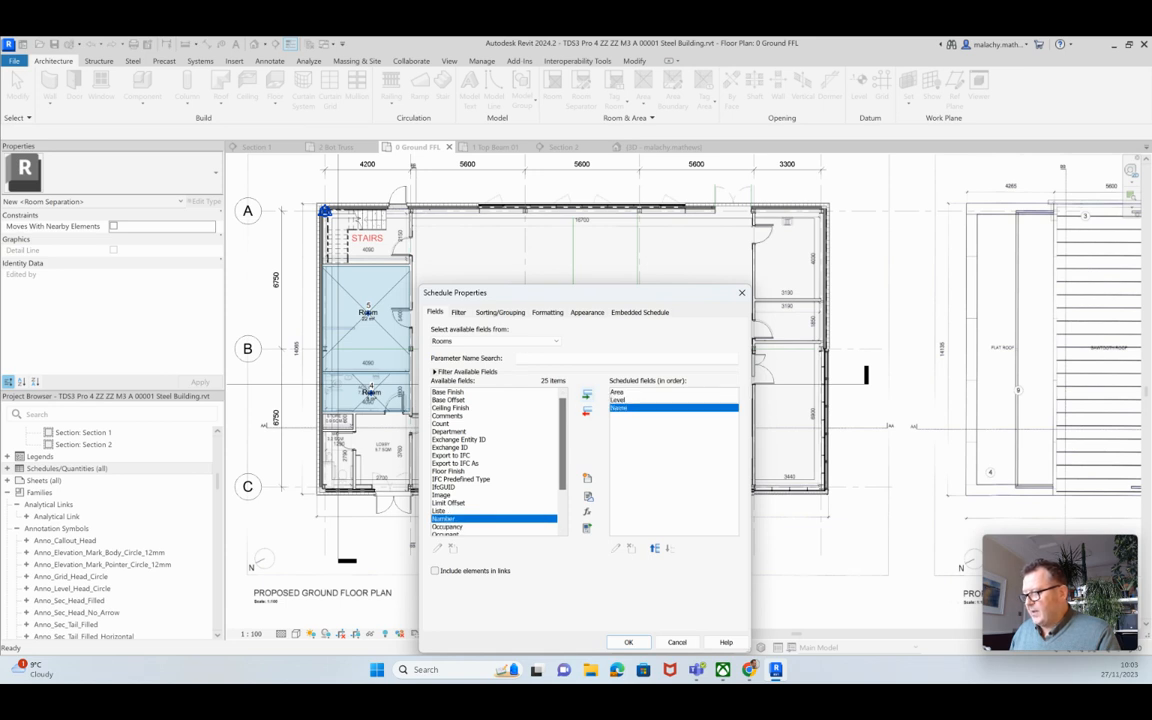
Step: Reorder the scheduled fields to Name, Level, Area and generate the schedule
{"action": "left_click", "coordinate": [651, 548]}
{"action": "left_click", "coordinate": [651, 548]}
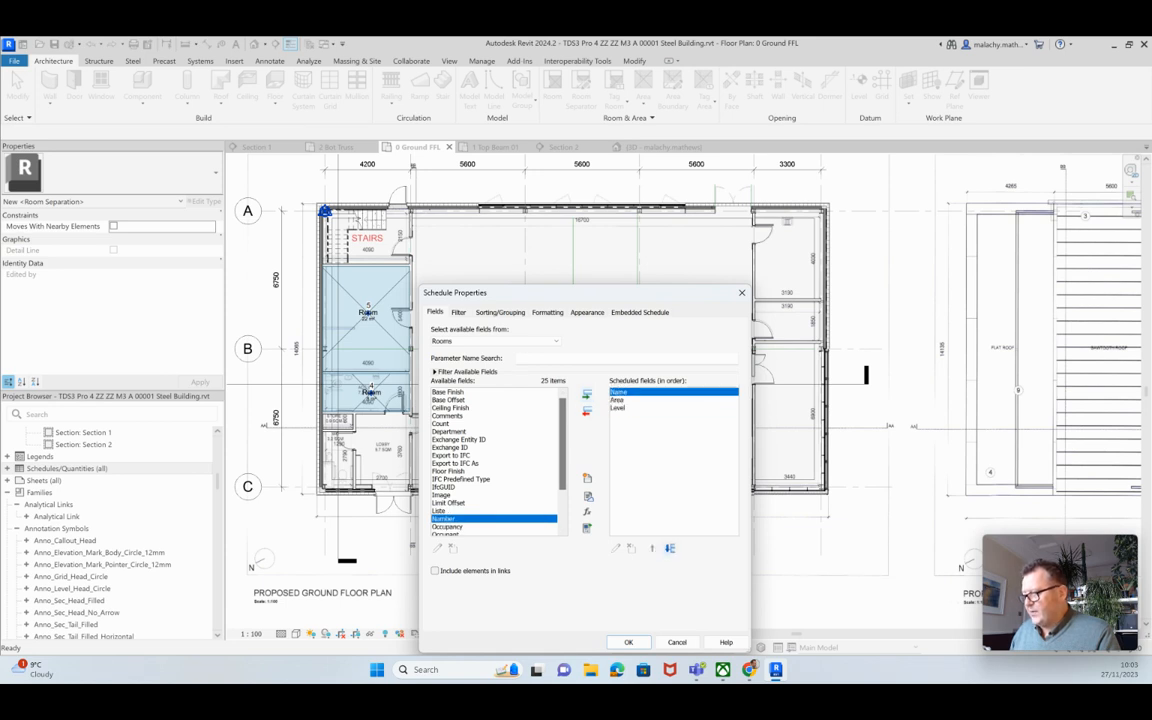
{"action": "left_click", "coordinate": [618, 408]}
{"action": "left_click", "coordinate": [655, 548]}
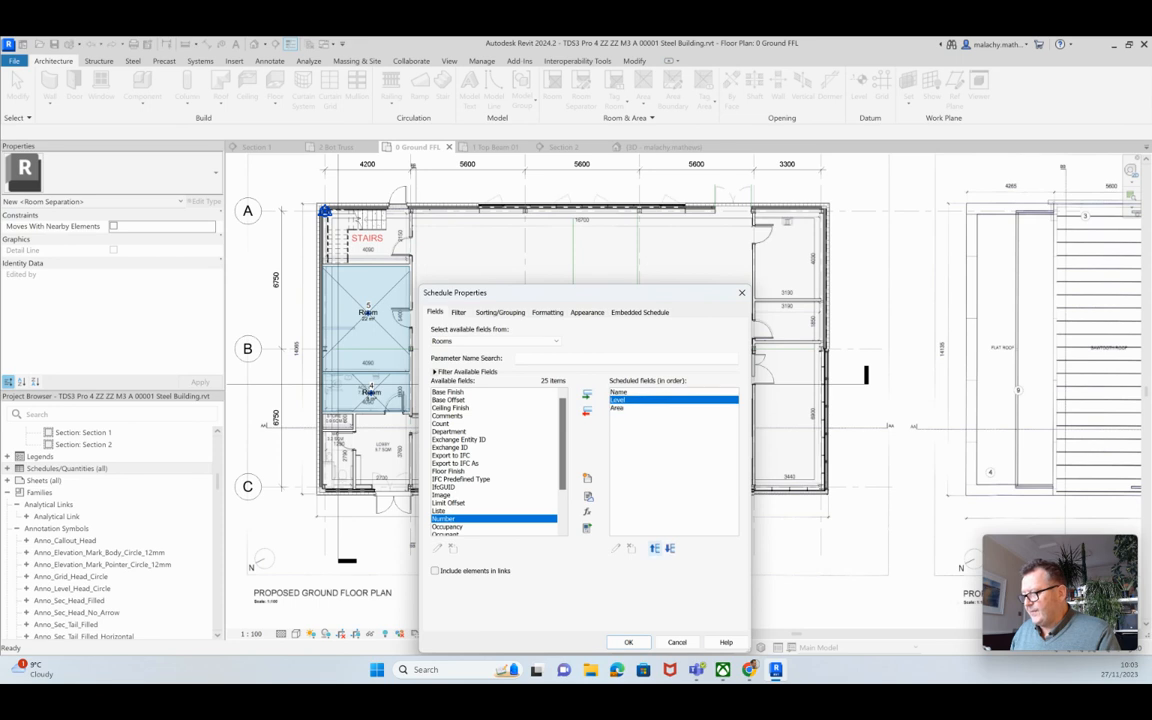
{"action": "left_click", "coordinate": [628, 642]}
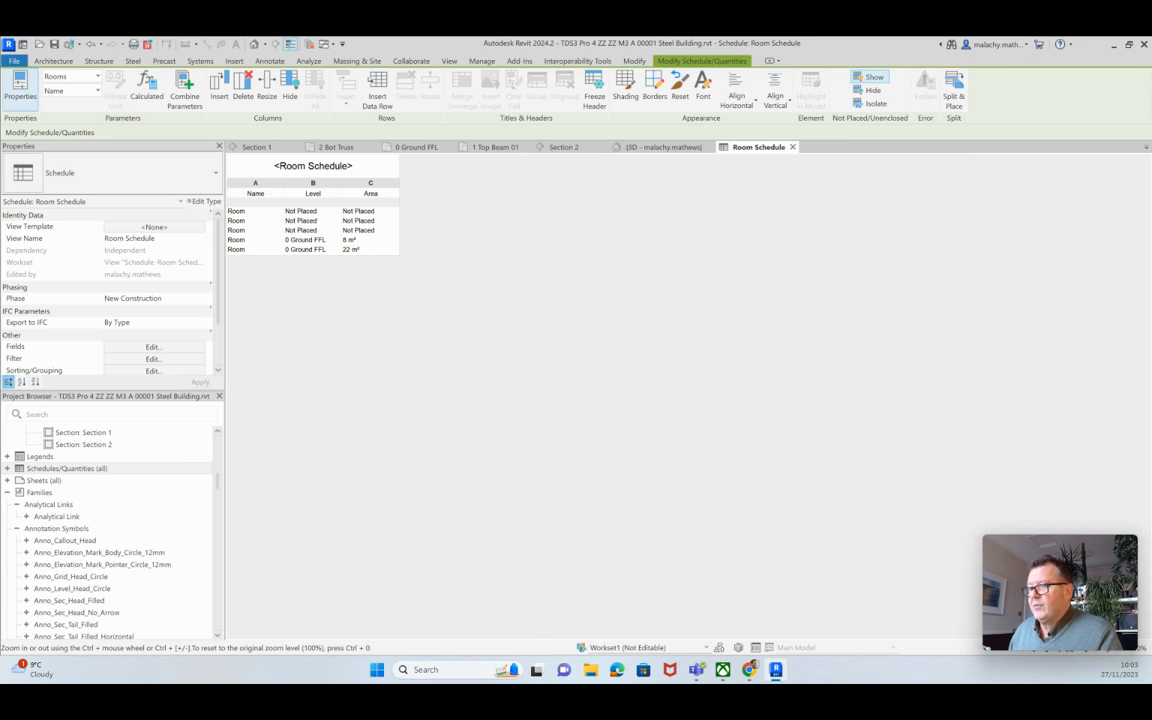
Step: Delete the three Not Placed rooms from the room schedule
{"action": "left_click_drag", "start_coordinate": [255, 211], "coordinate": [364, 230]}
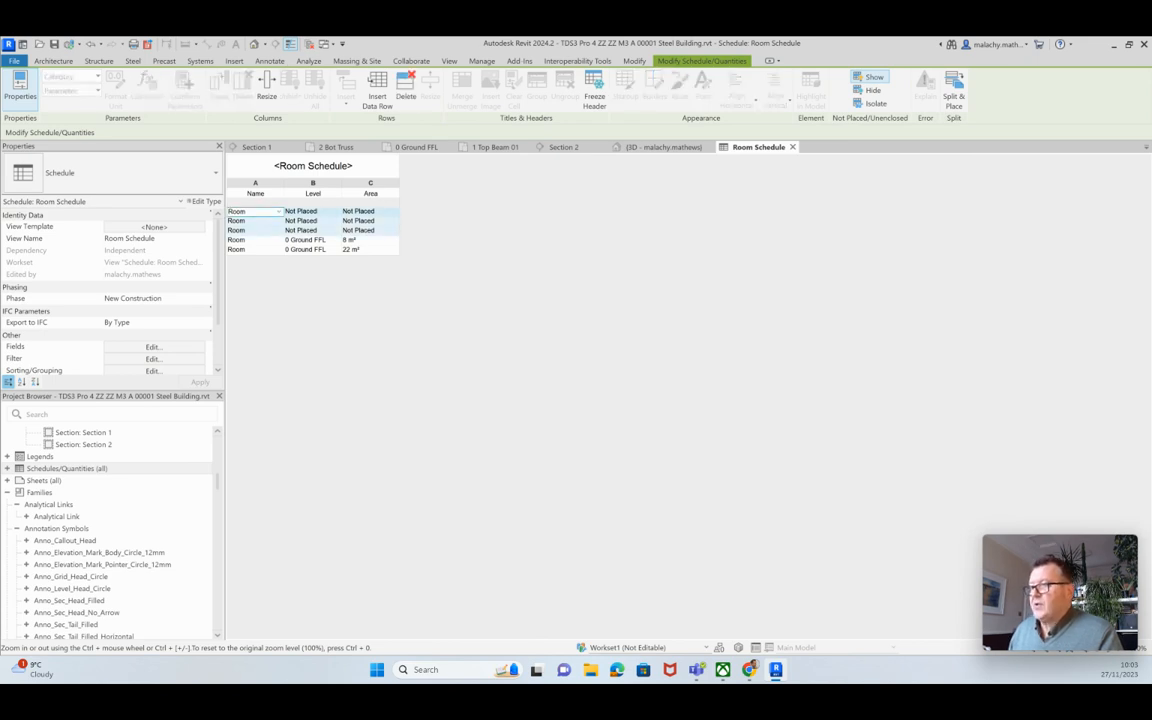
{"action": "key", "text": "Delete"}
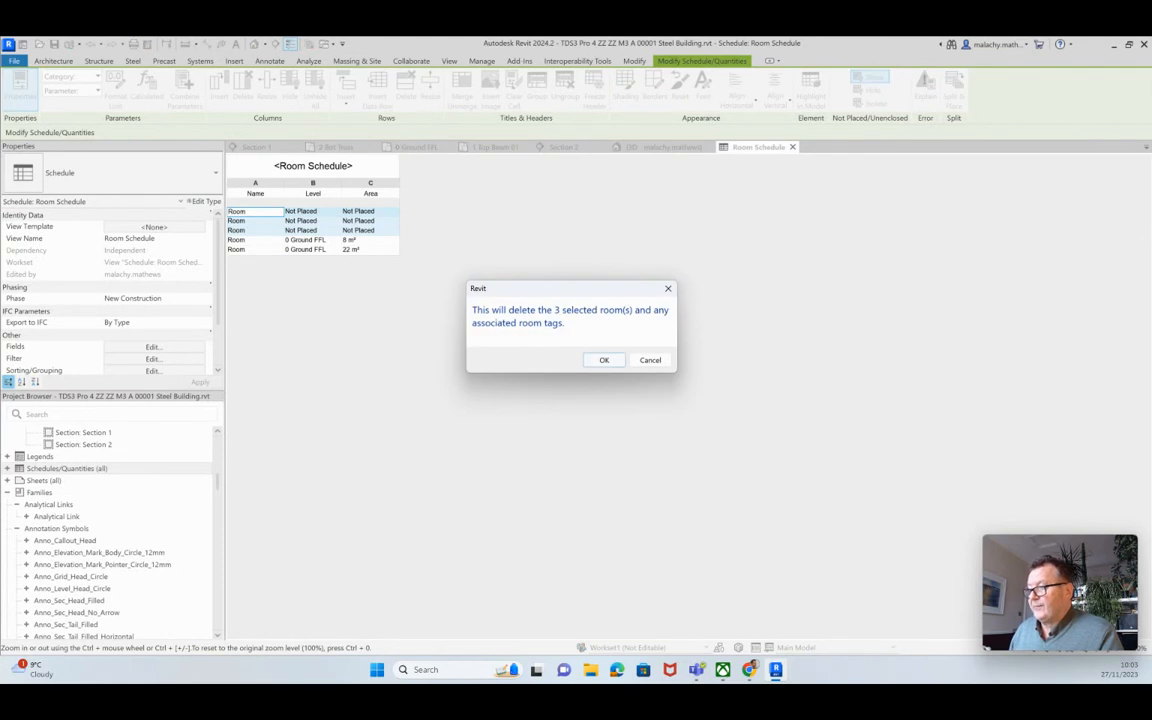
{"action": "key", "text": "Return"}
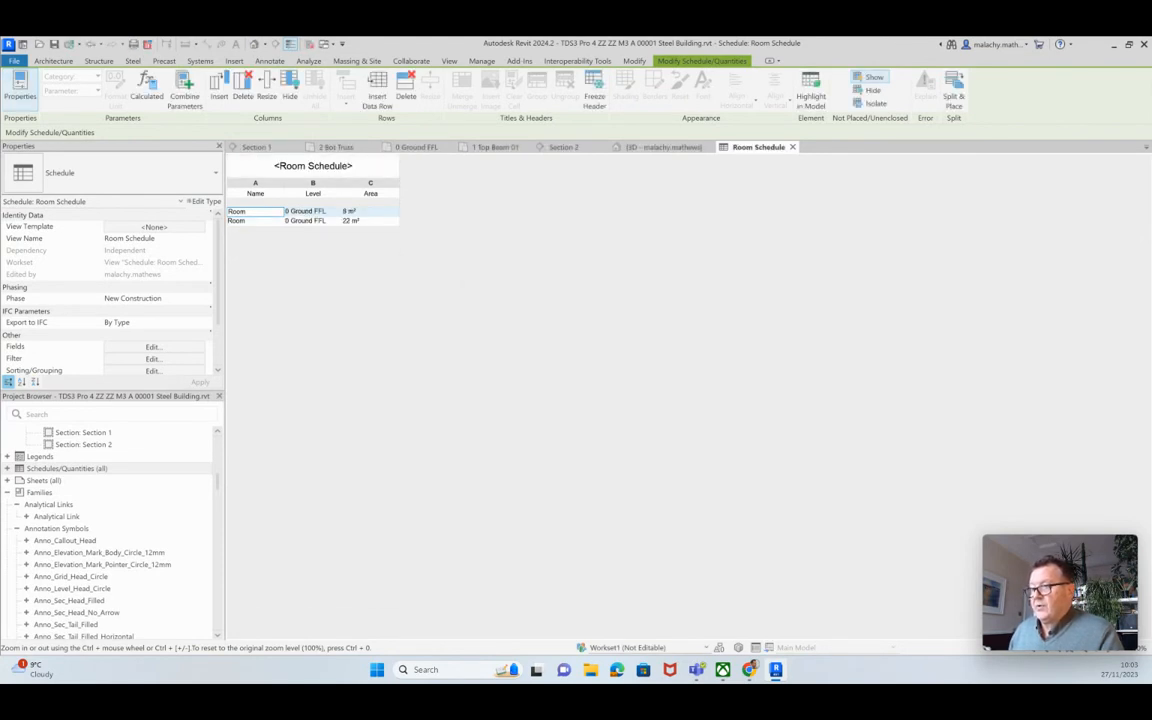
Step: Rename the 8 m² room Staff in the schedule and check its tag on the 0 Ground FFL plan
{"action": "left_click", "coordinate": [254, 211]}
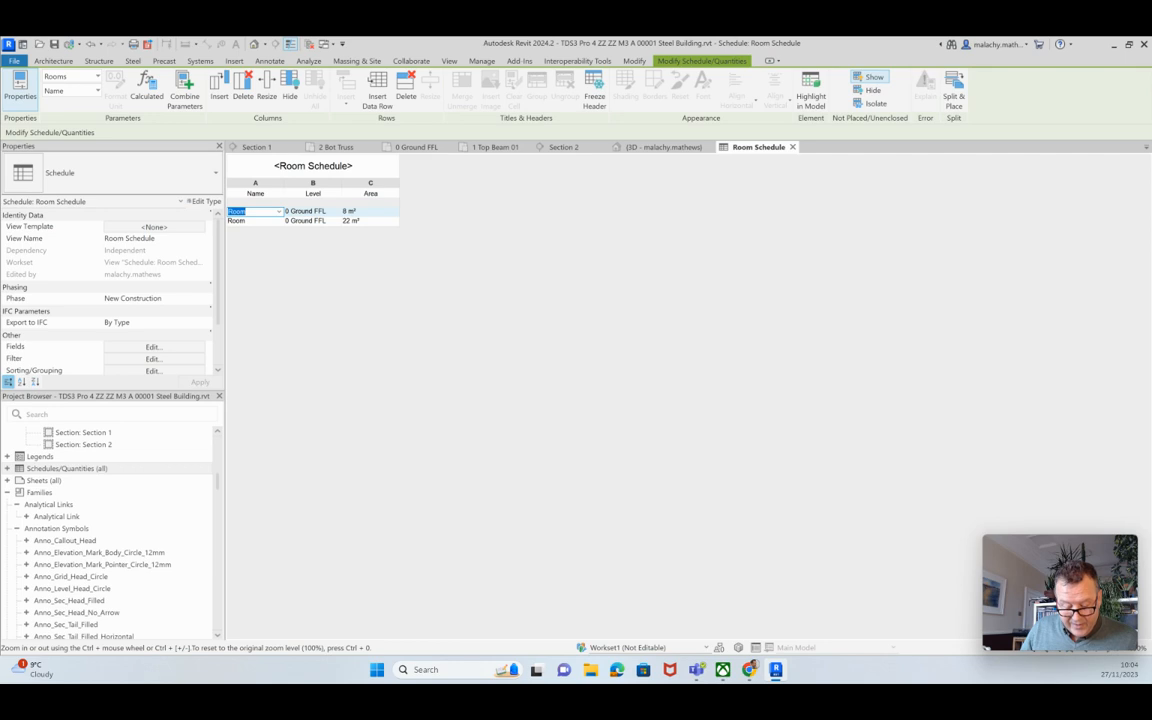
{"action": "type", "text": "Staff"}
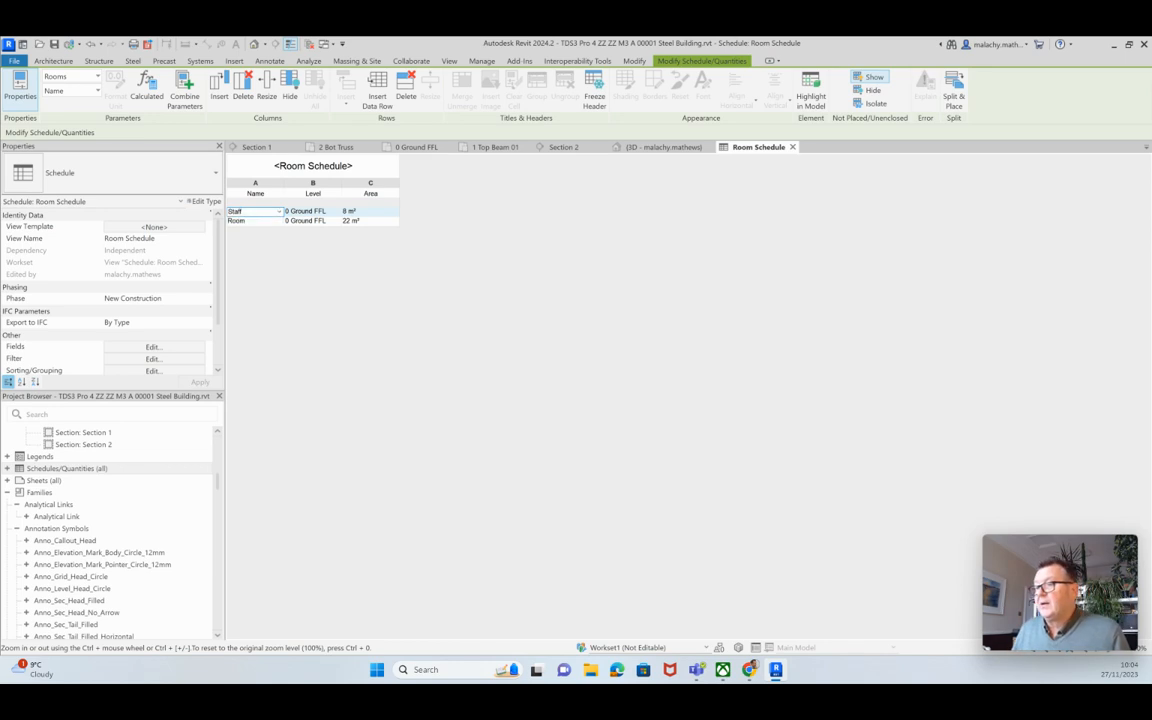
{"action": "left_click", "coordinate": [416, 147]}
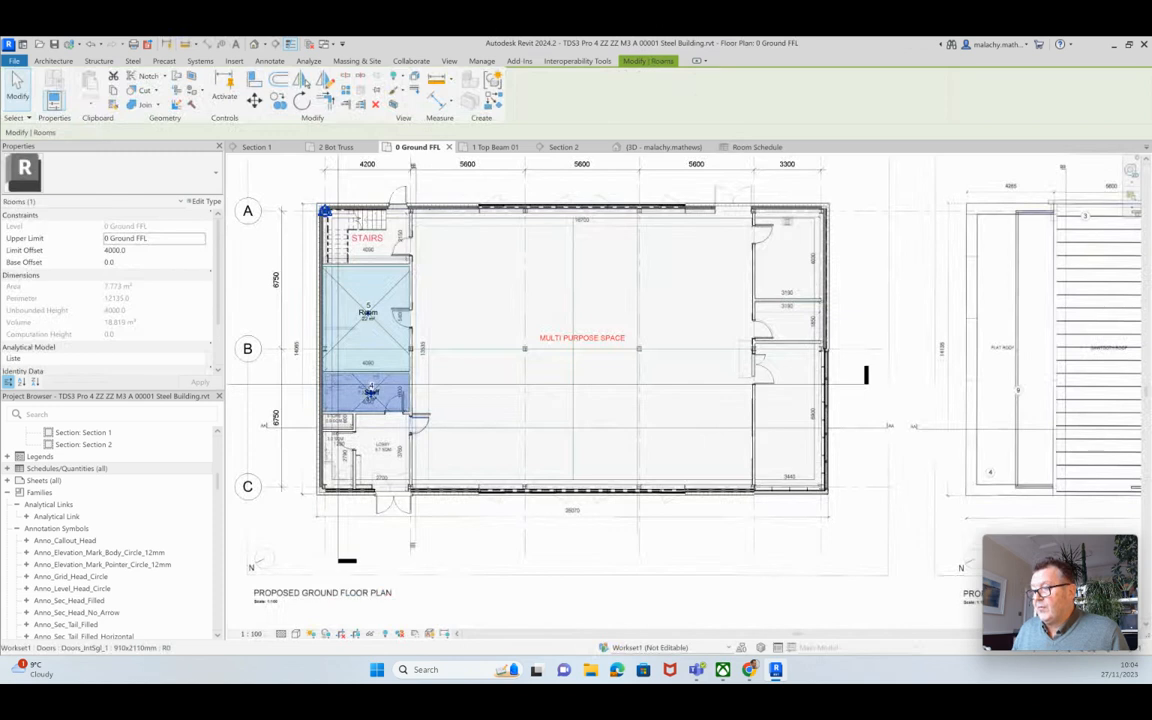
{"action": "scroll", "coordinate": [365, 365], "scroll_direction": "up", "scroll_amount": 5}
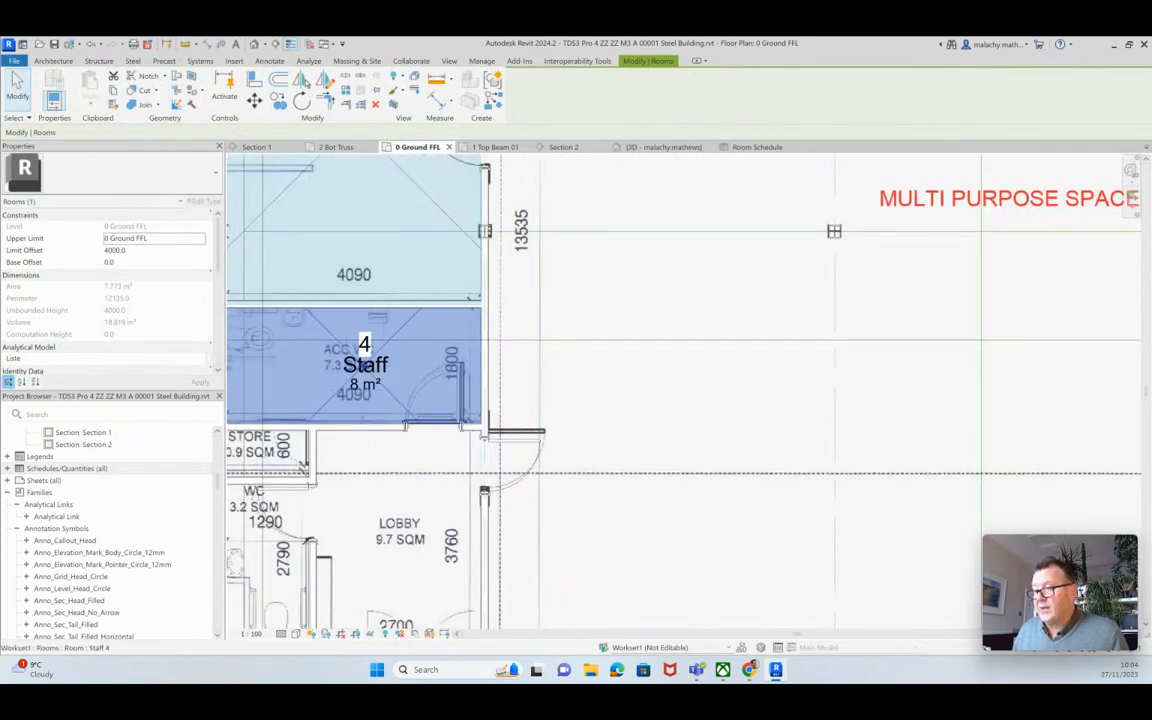
Step: Set the project's Area units to round to 1 decimal place and check the room tags on the ground-floor plan
{"action": "scroll", "coordinate": [365, 365], "scroll_direction": "down", "scroll_amount": 4}
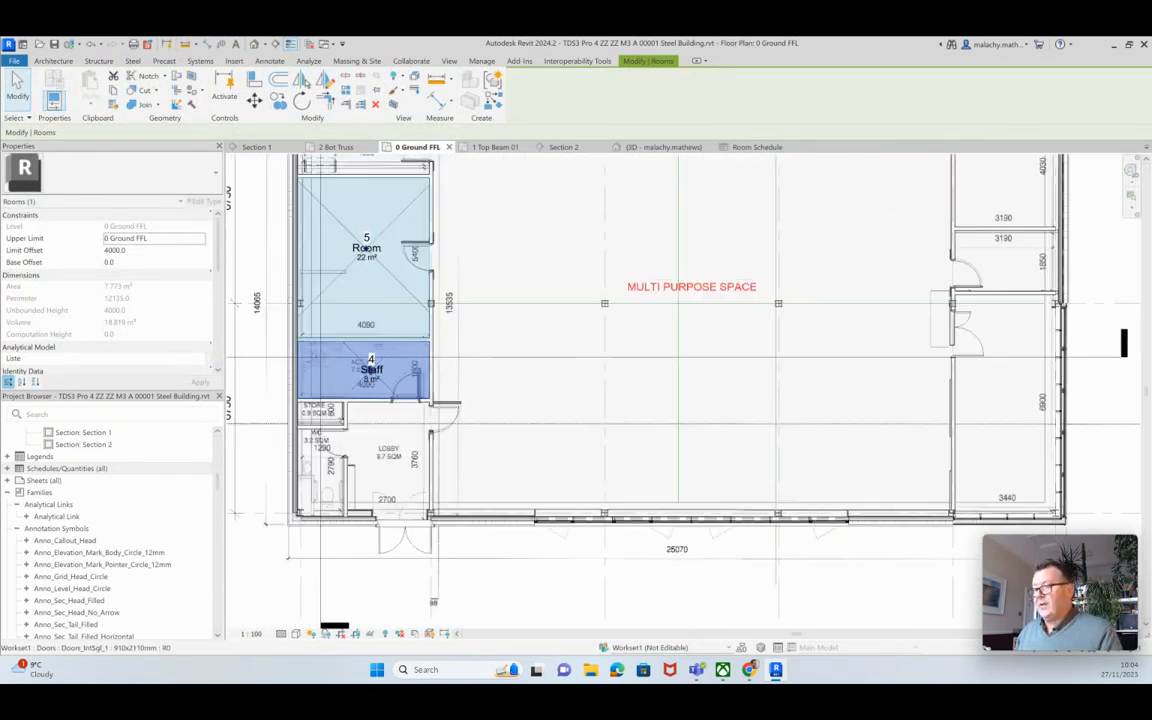
{"action": "middle_click_drag", "start_coordinate": [371, 362], "coordinate": [426, 410]}
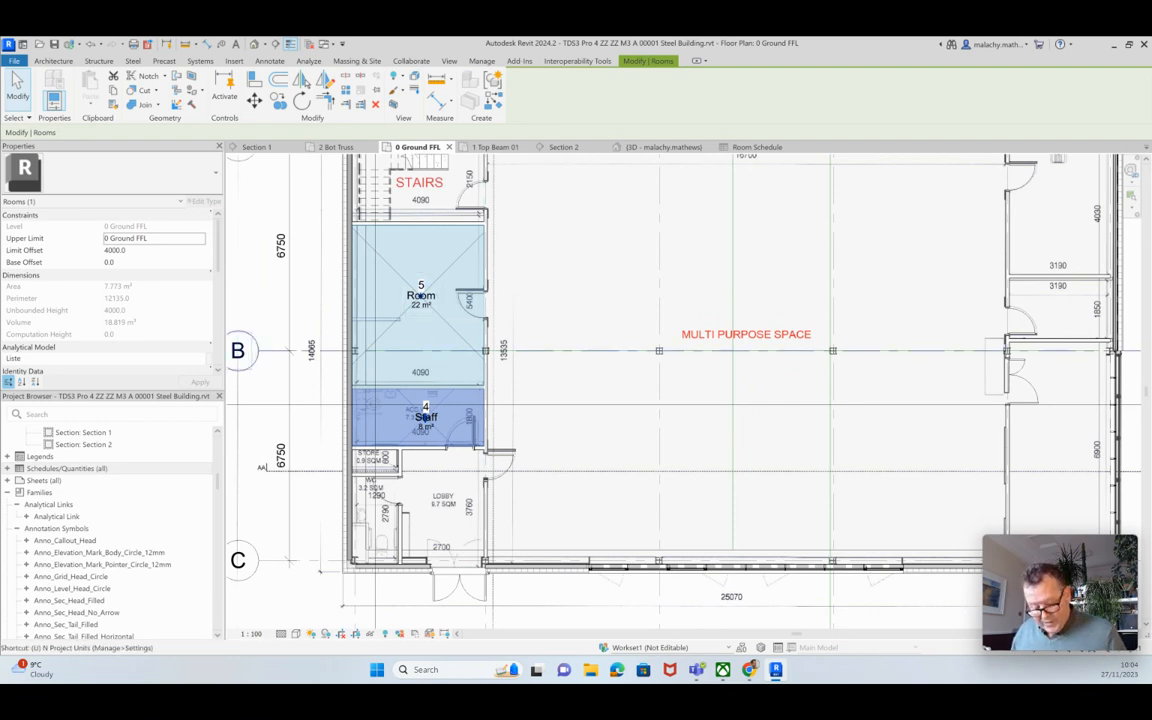
{"action": "key", "text": "u"}
{"action": "key", "text": "n"}
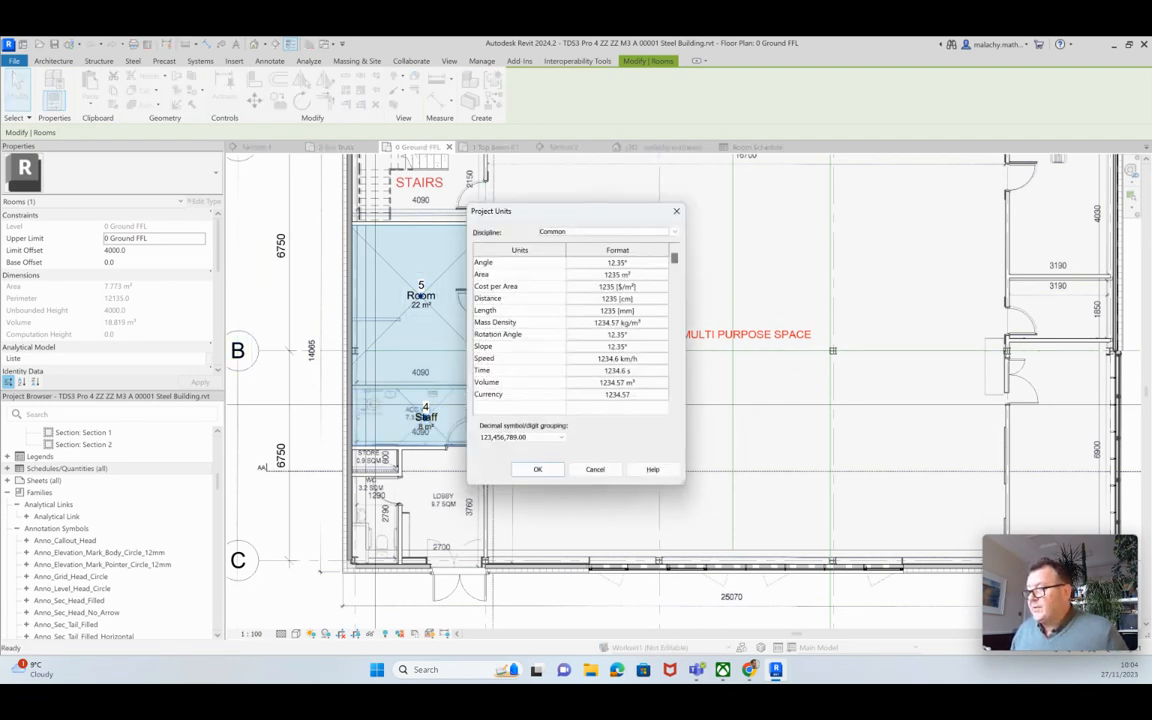
{"action": "left_click", "coordinate": [617, 274]}
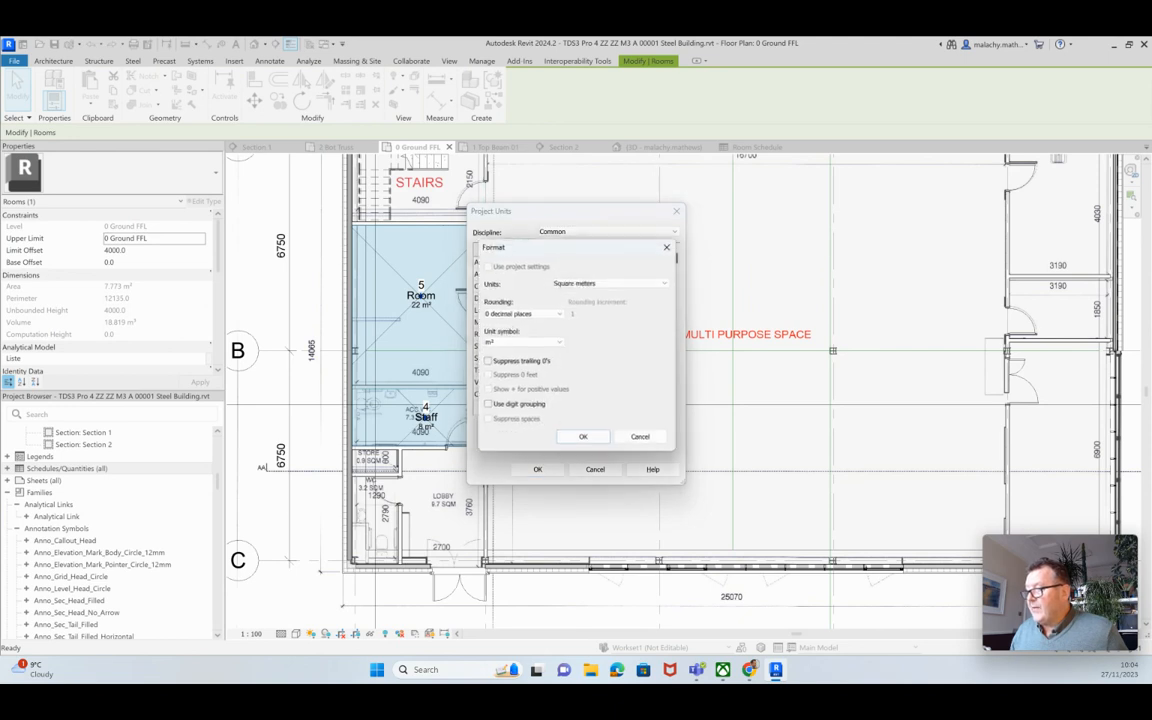
{"action": "left_click", "coordinate": [522, 312]}
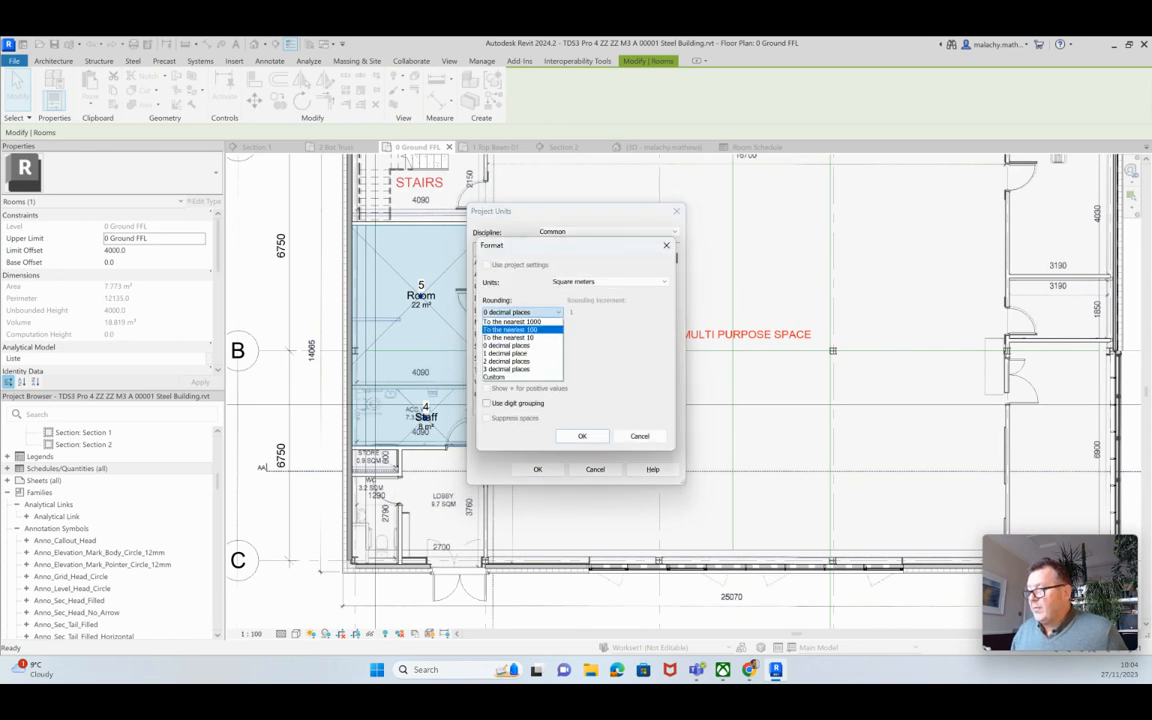
{"action": "left_click", "coordinate": [512, 353]}
{"action": "left_click", "coordinate": [582, 436]}
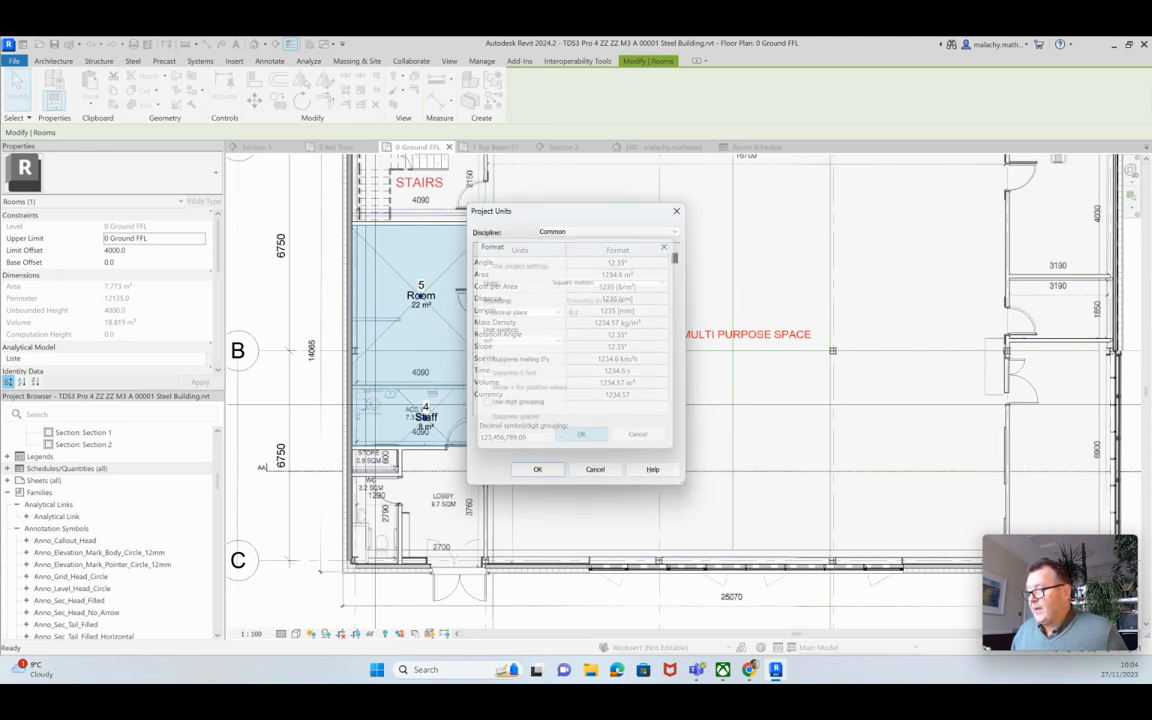
{"action": "left_click", "coordinate": [537, 469]}
{"action": "key", "text": "Escape"}
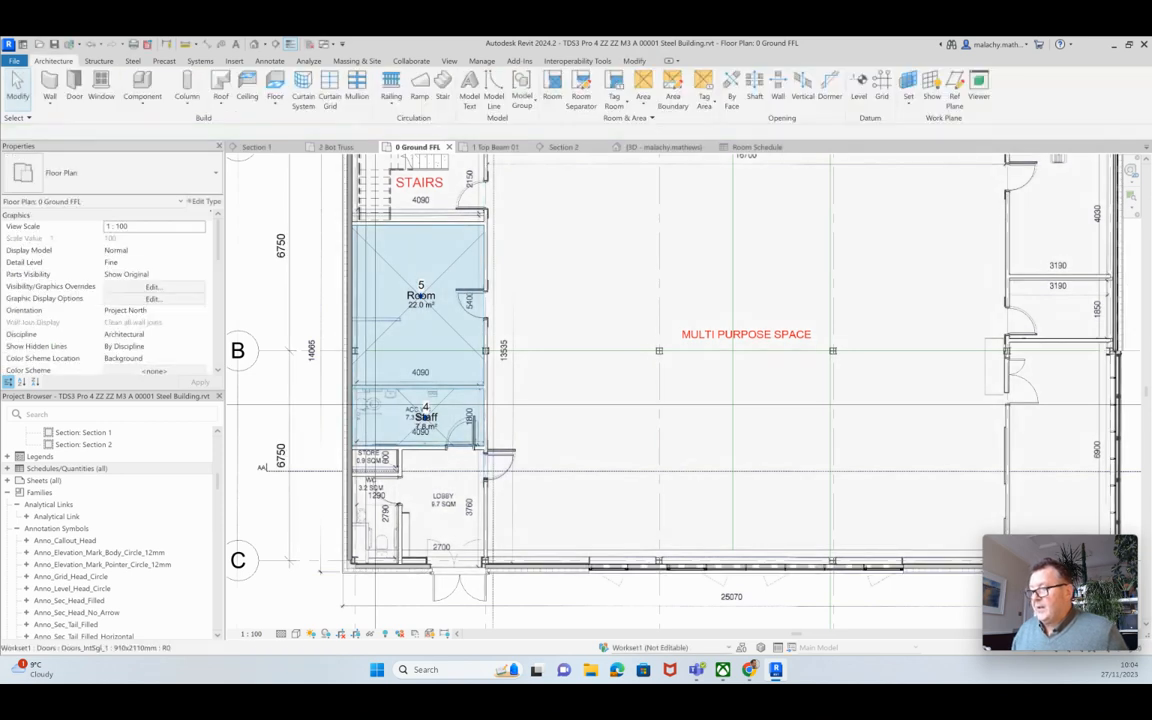
{"action": "scroll", "coordinate": [419, 448], "scroll_direction": "up", "scroll_amount": 3}
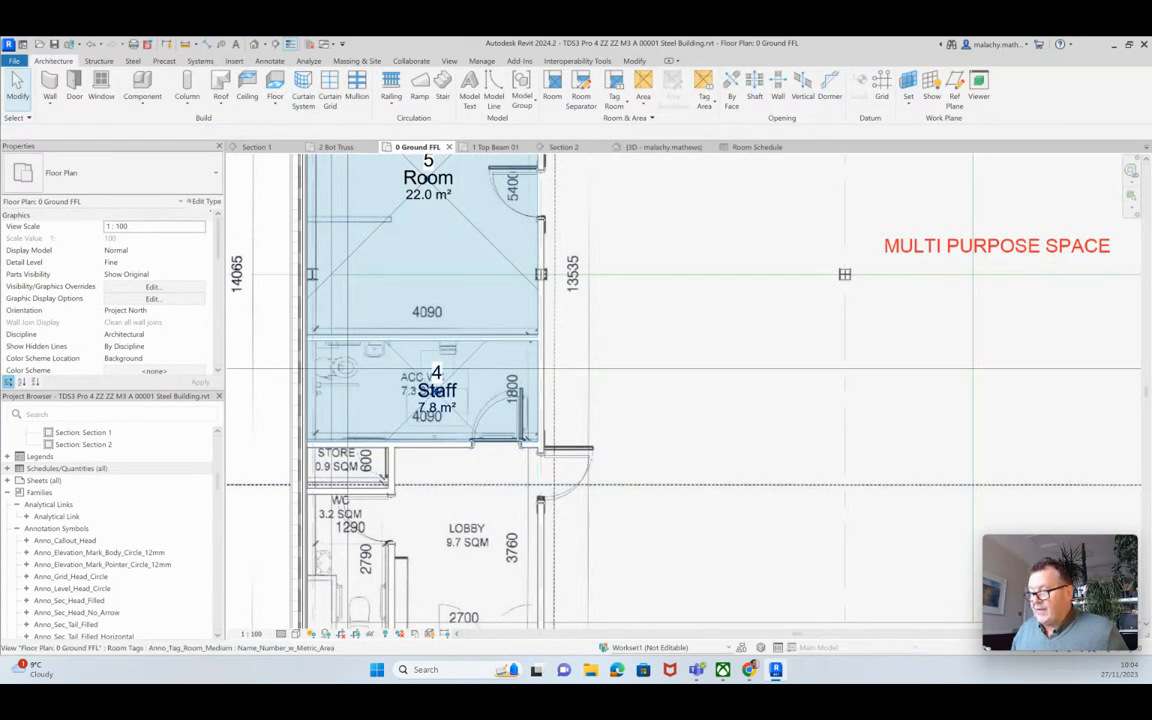
{"action": "scroll", "coordinate": [456, 457], "scroll_direction": "down", "scroll_amount": 3}
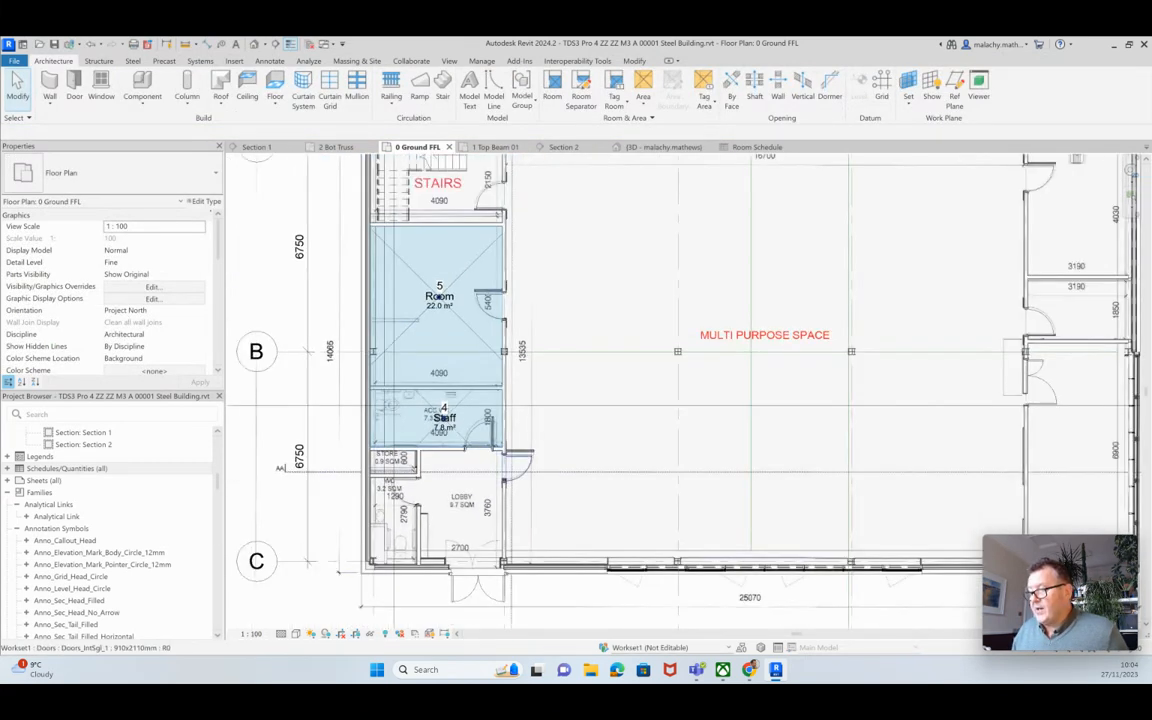
{"action": "middle_click_drag", "start_coordinate": [540, 438], "coordinate": [529, 469]}
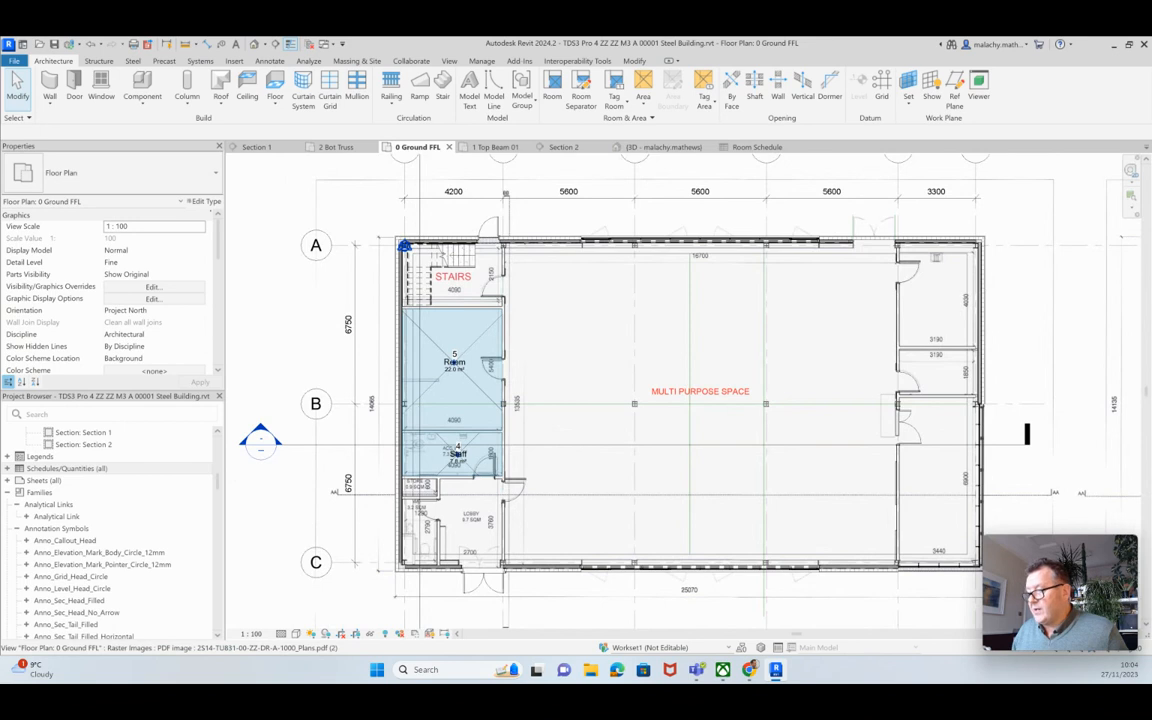